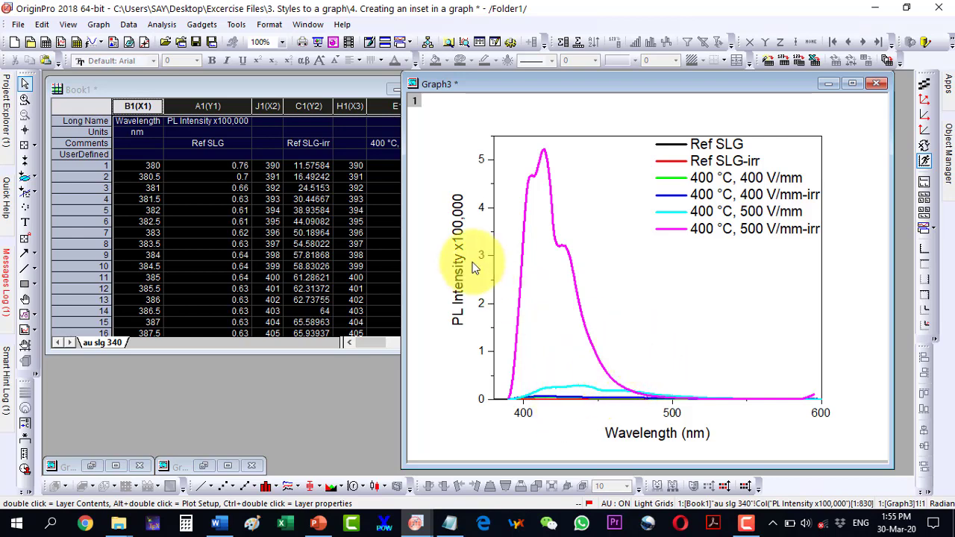
Enlarge the Book1 worksheet window, then bring Graph3 forward and maximize it
left_click(251, 177)
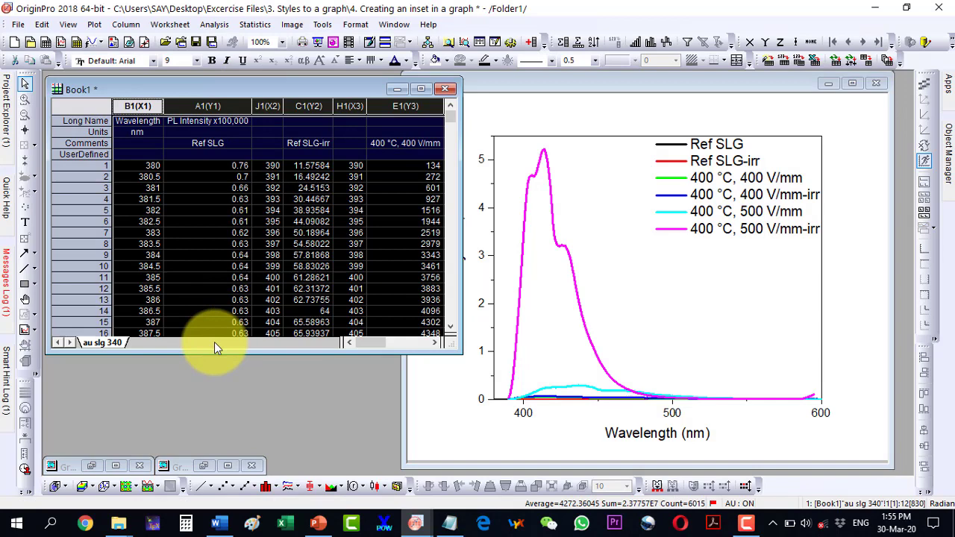
left_click_drag(214, 354, 217, 447)
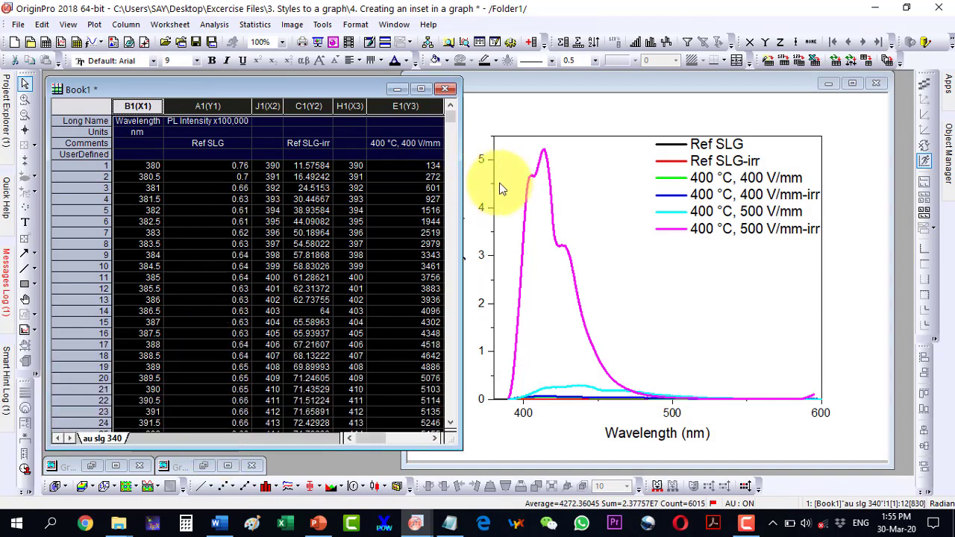
left_click(565, 79)
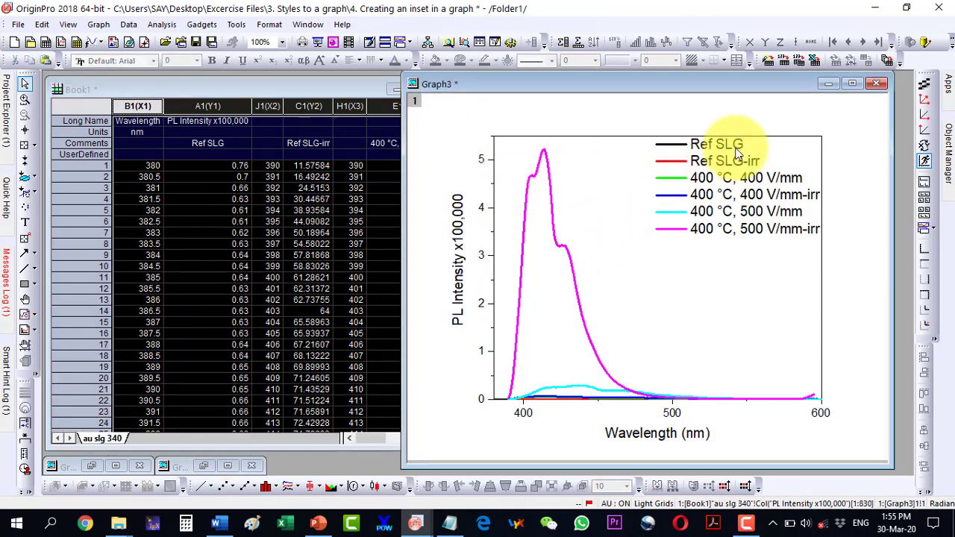
left_click(851, 83)
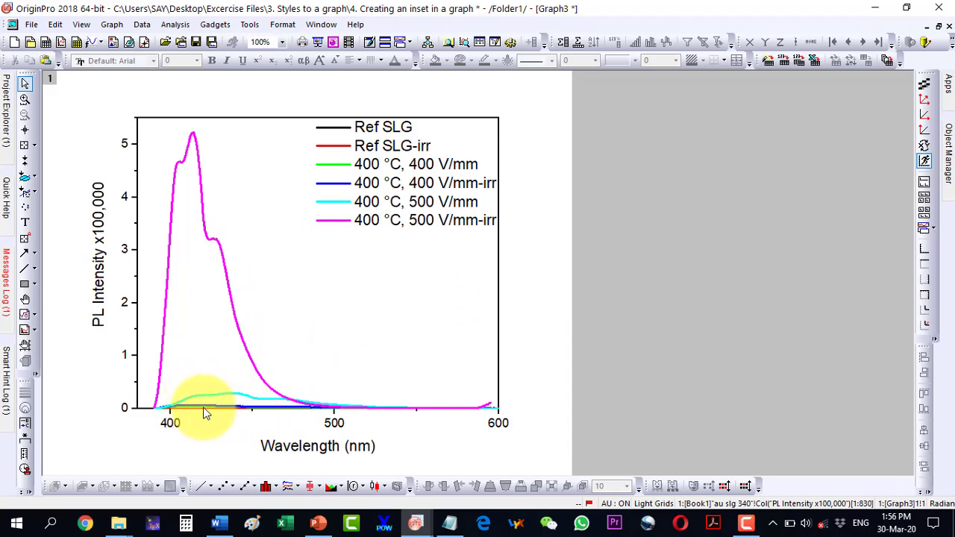
Restore Graph3 to a normal window, view its page at 100%, and move it left
mouse_move(228, 411)
scroll(228, 411, "up", 5)
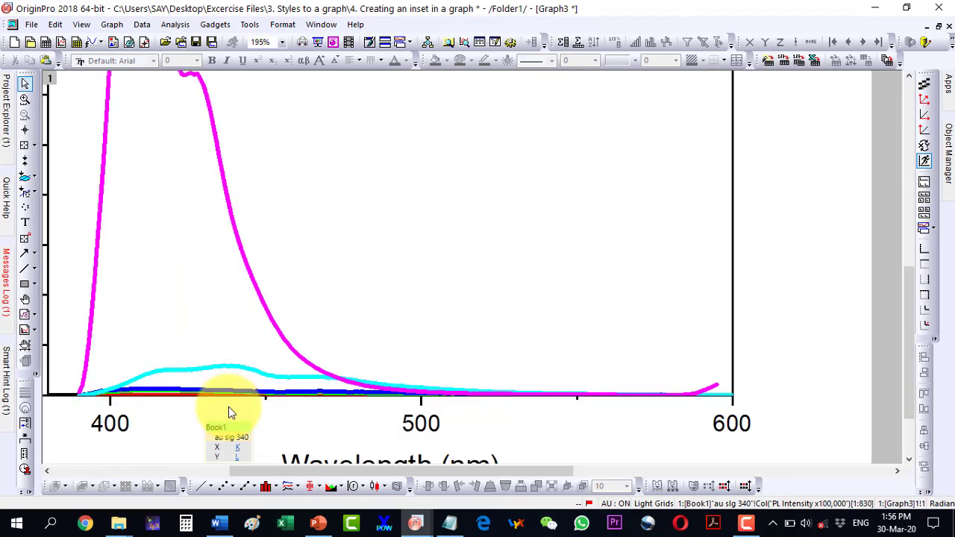
scroll(228, 406, "up", 2)
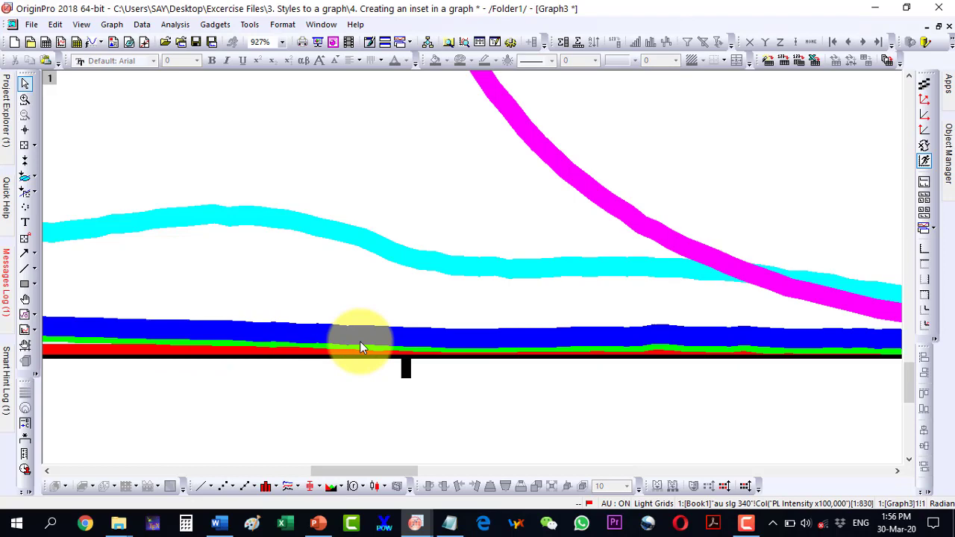
scroll(360, 348, "down", 3)
scroll(360, 348, "down", 2)
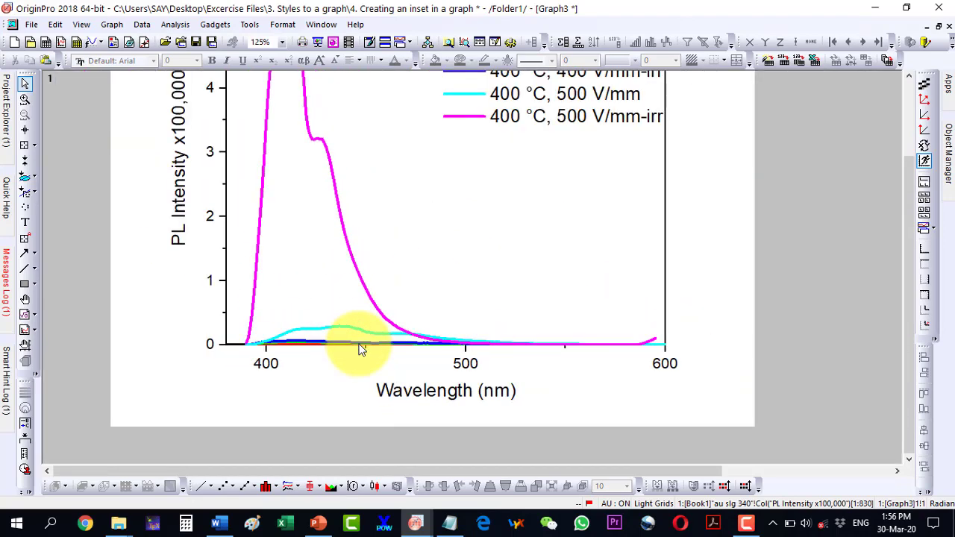
left_click(939, 28)
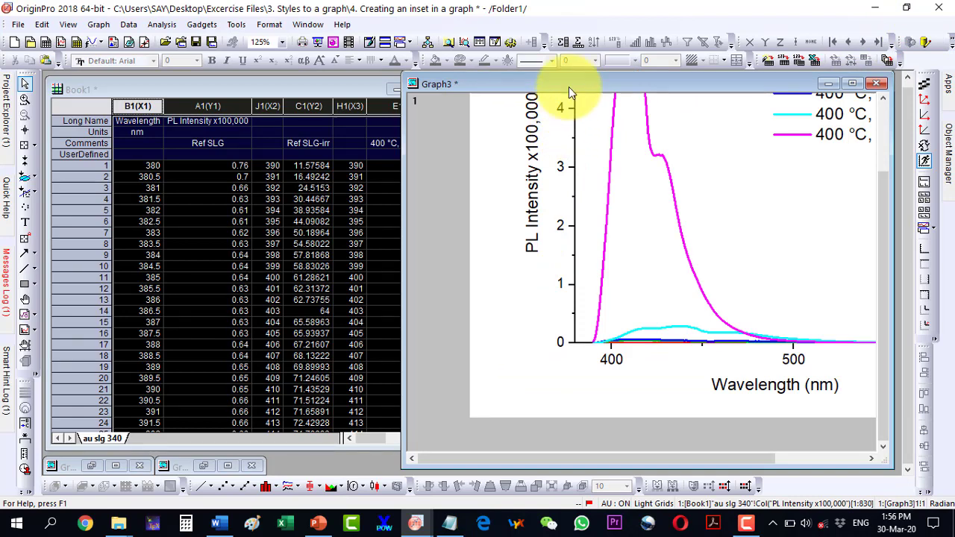
left_click(282, 42)
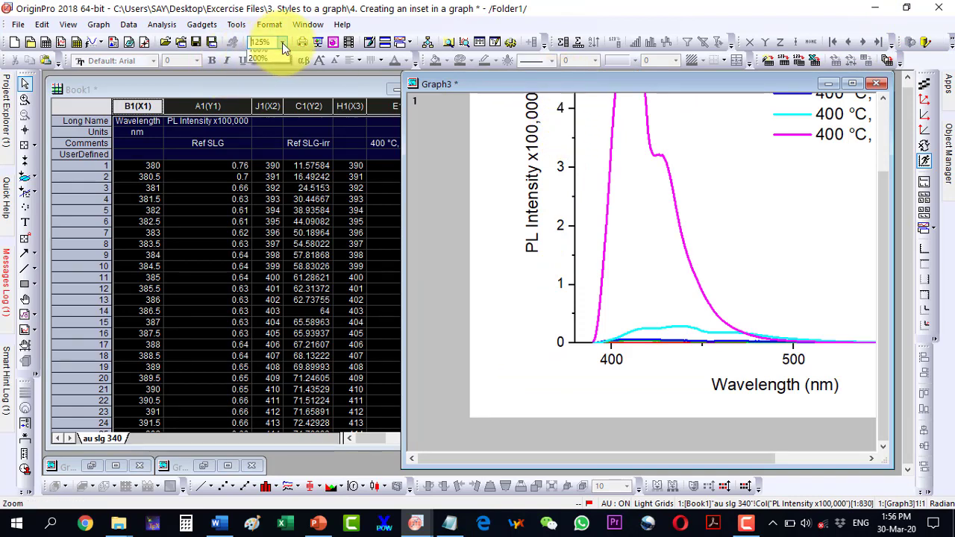
left_click(265, 80)
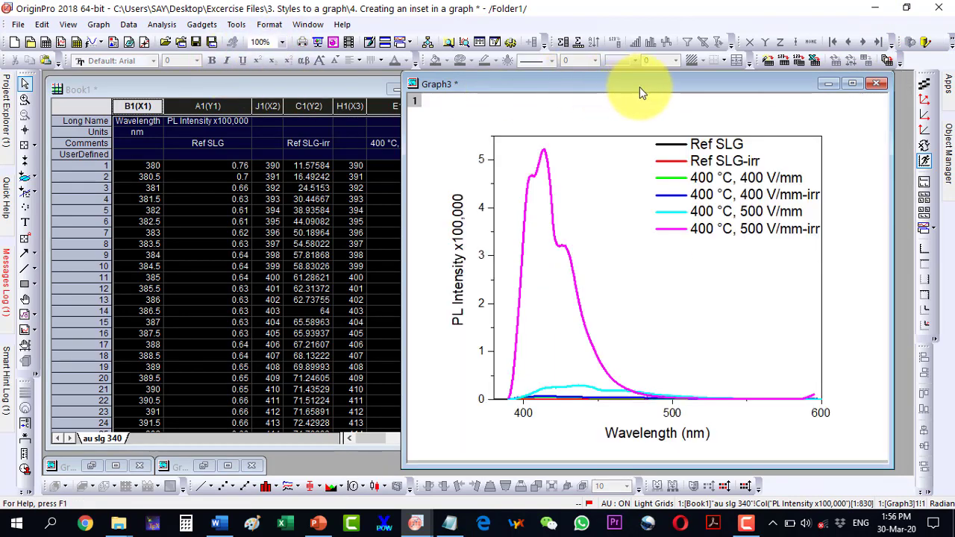
left_click_drag(675, 85, 346, 85)
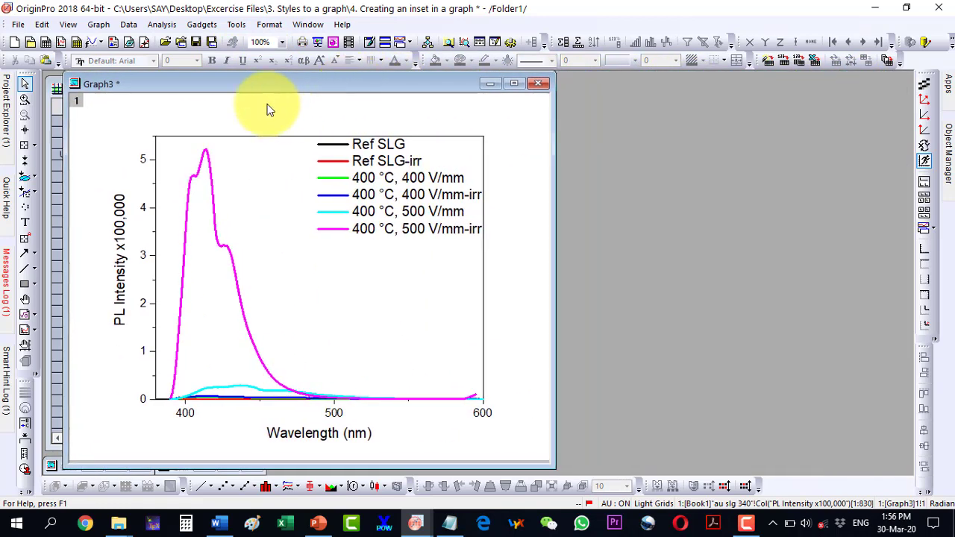
Duplicate Graph3 as Graph4 and place the copy to the right of the original
right_click(183, 86)
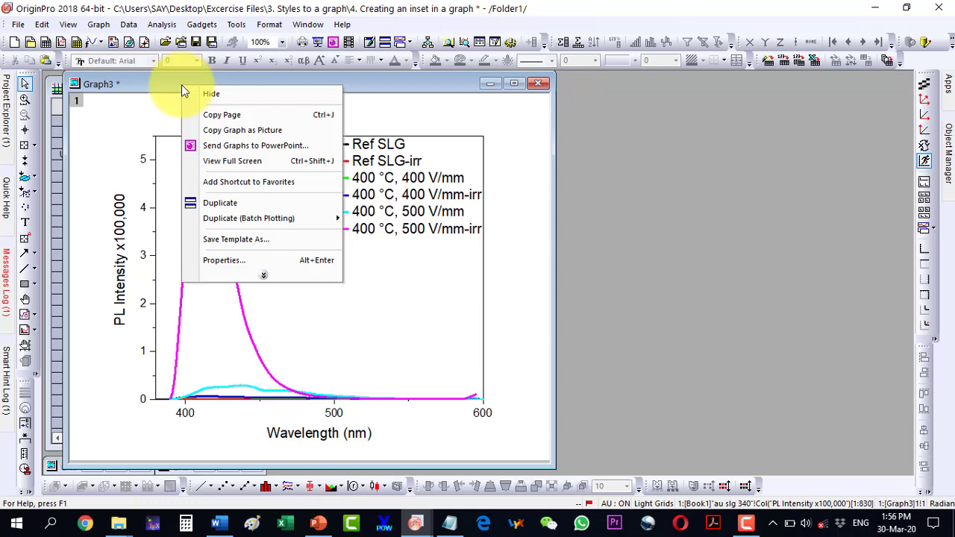
left_click(219, 207)
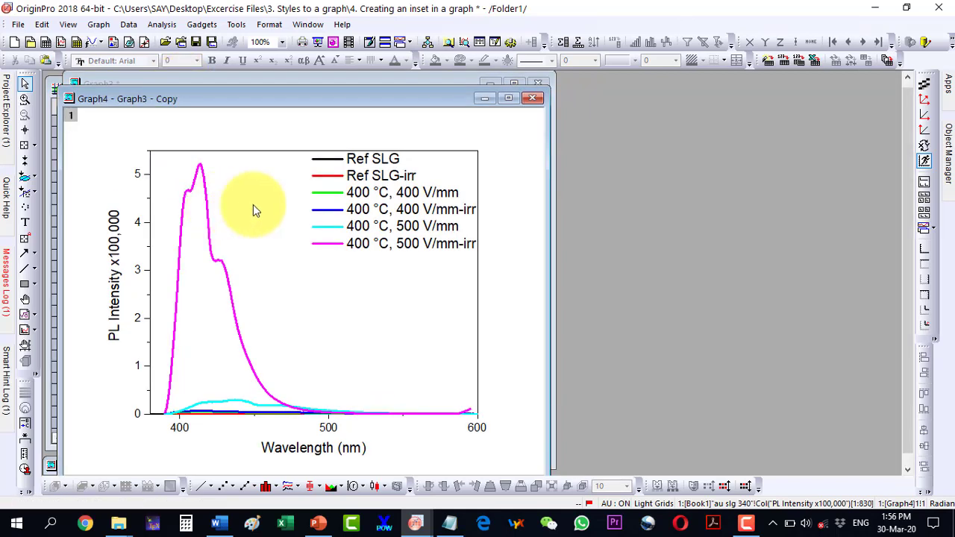
left_click_drag(141, 96, 443, 79)
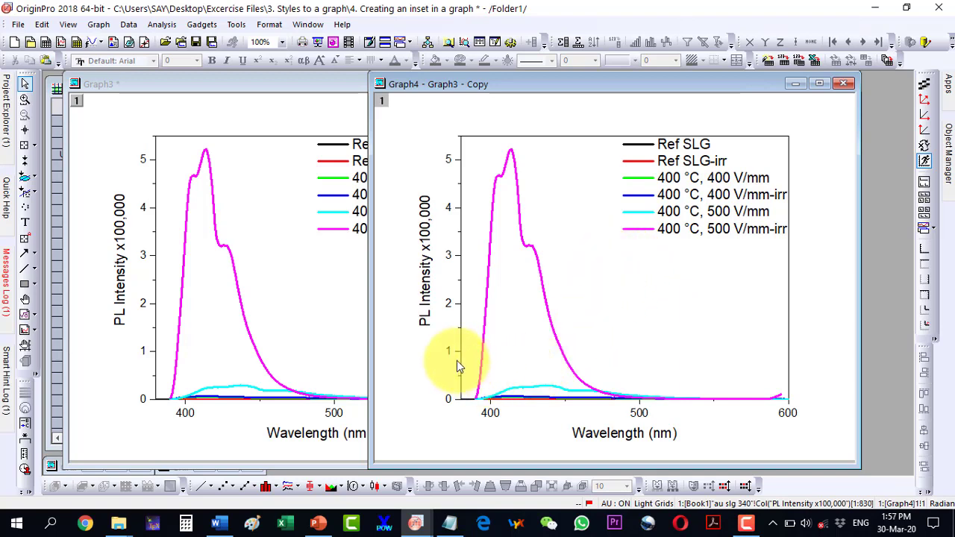
Delete Graph4's legend, PL Intensity axis title and Wavelength (nm) axis title
left_click(701, 213)
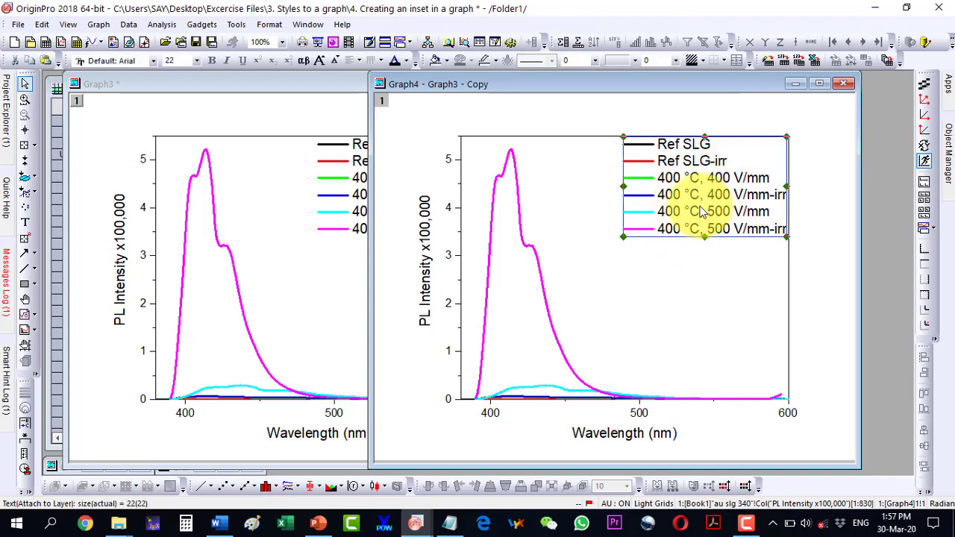
key("Delete")
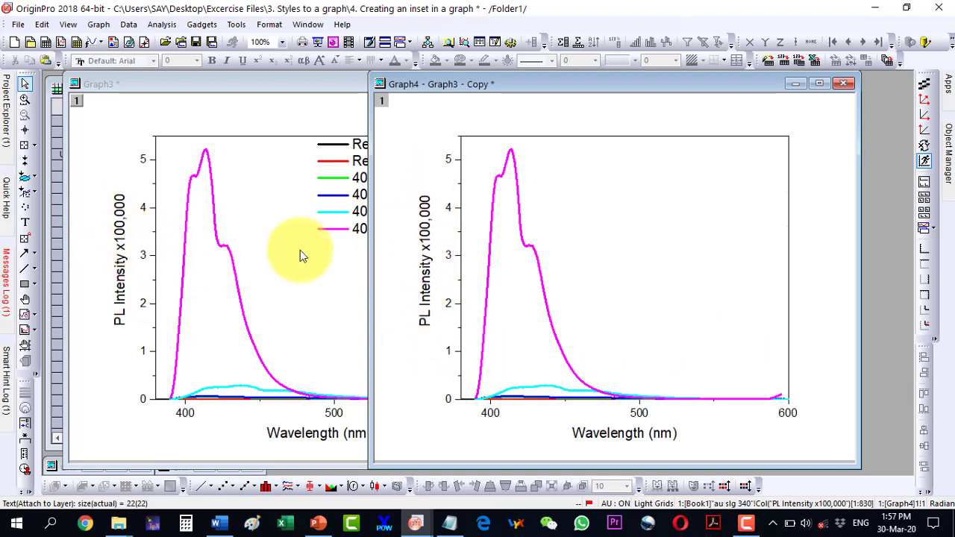
left_click(425, 243)
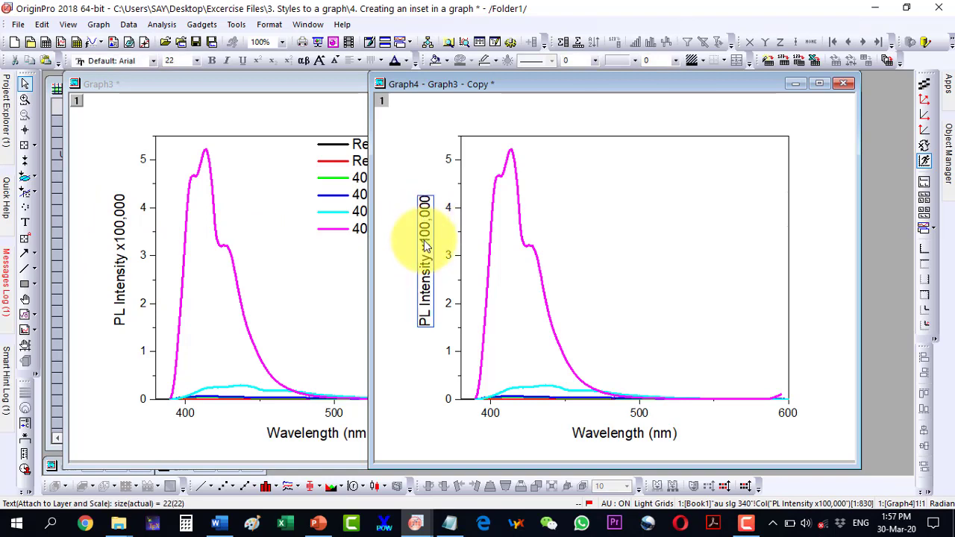
key("Delete")
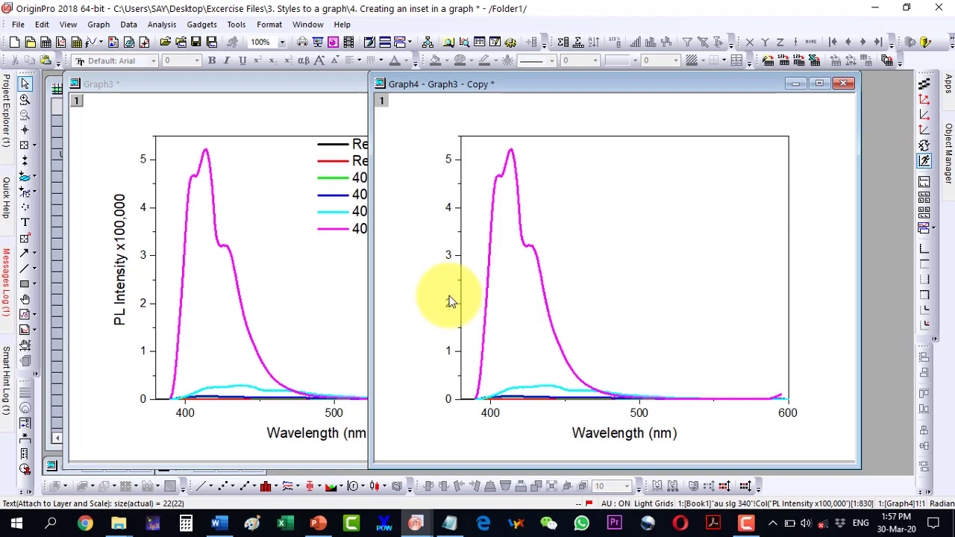
left_click(490, 407)
key("Delete")
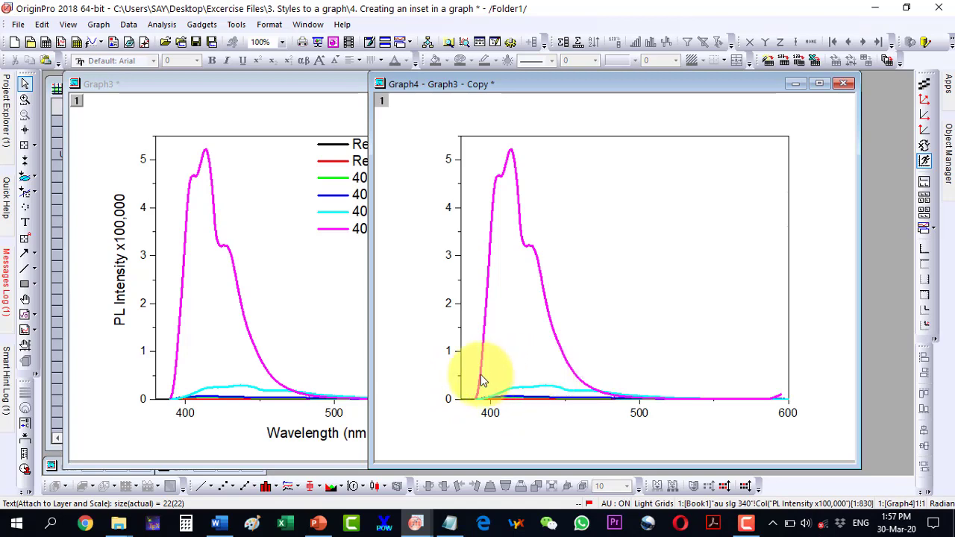
Change Graph4's Y-axis upper limit on the Scale tab to 0.5, then to 0.3
left_click(451, 350)
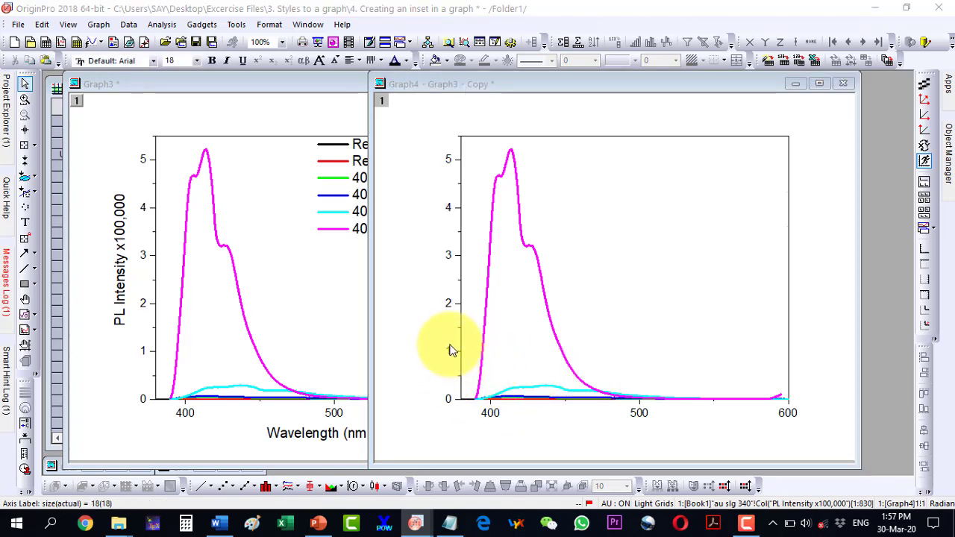
double_click(451, 350)
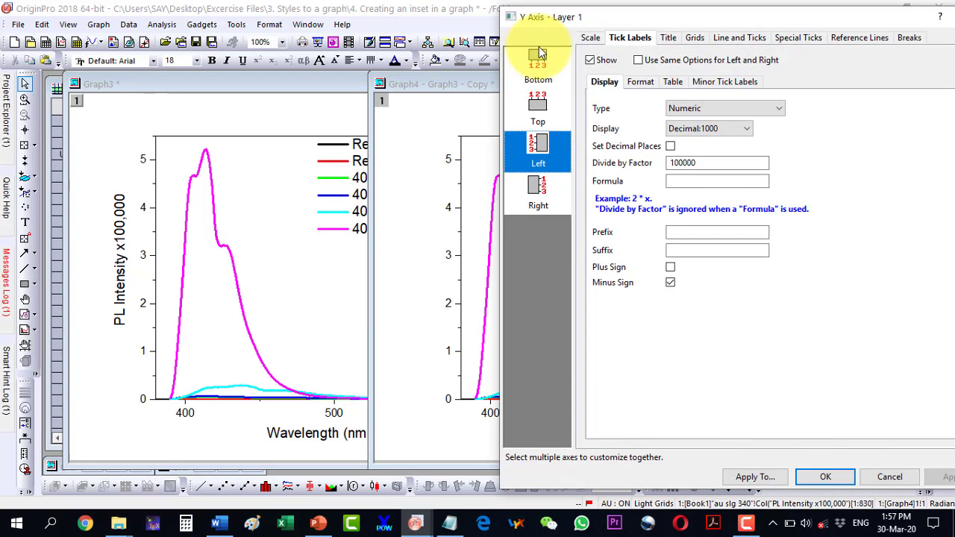
left_click(590, 38)
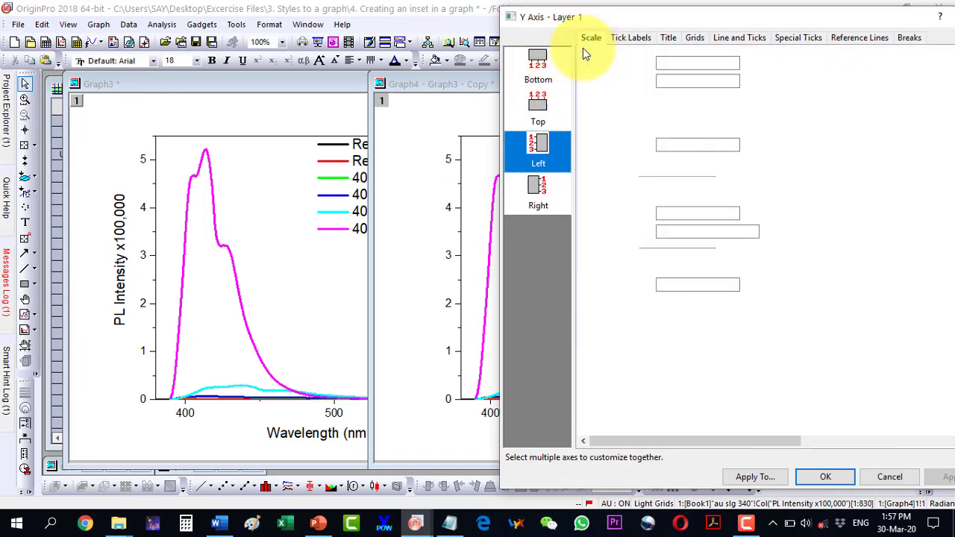
left_click(661, 81)
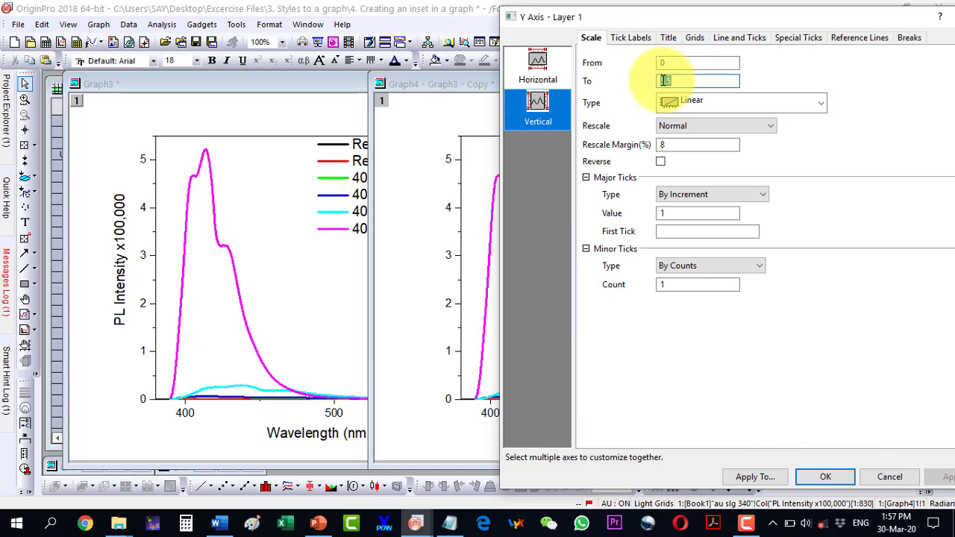
type("0.5")
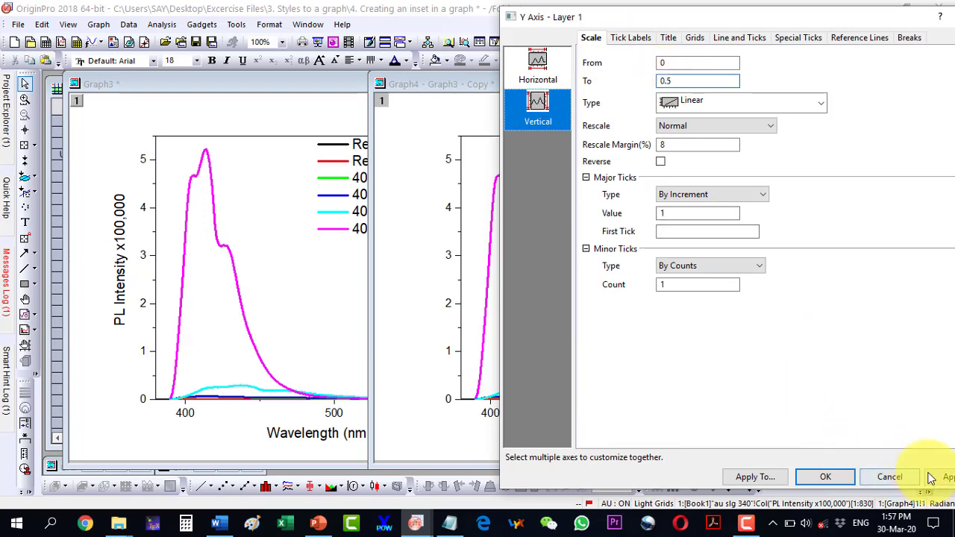
left_click(944, 479)
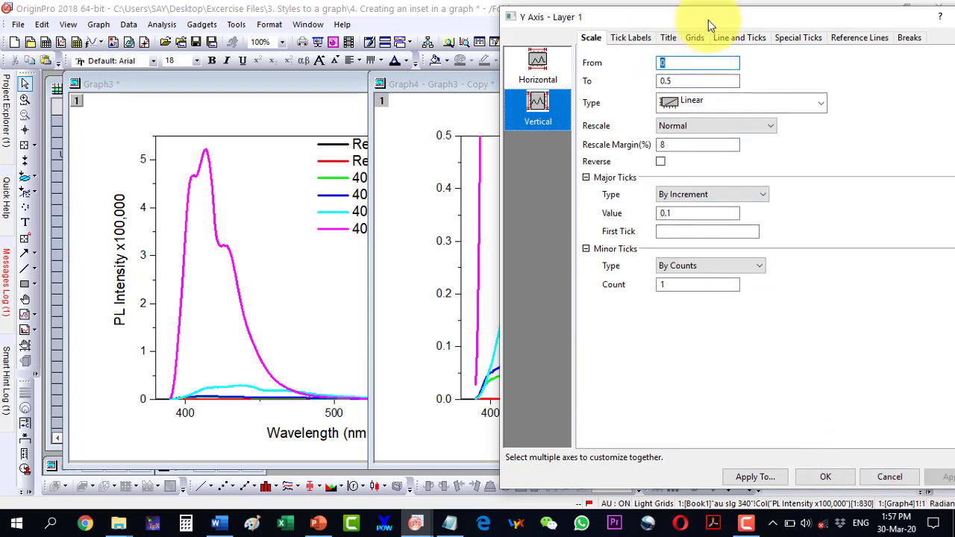
left_click_drag(701, 18, 122, 19)
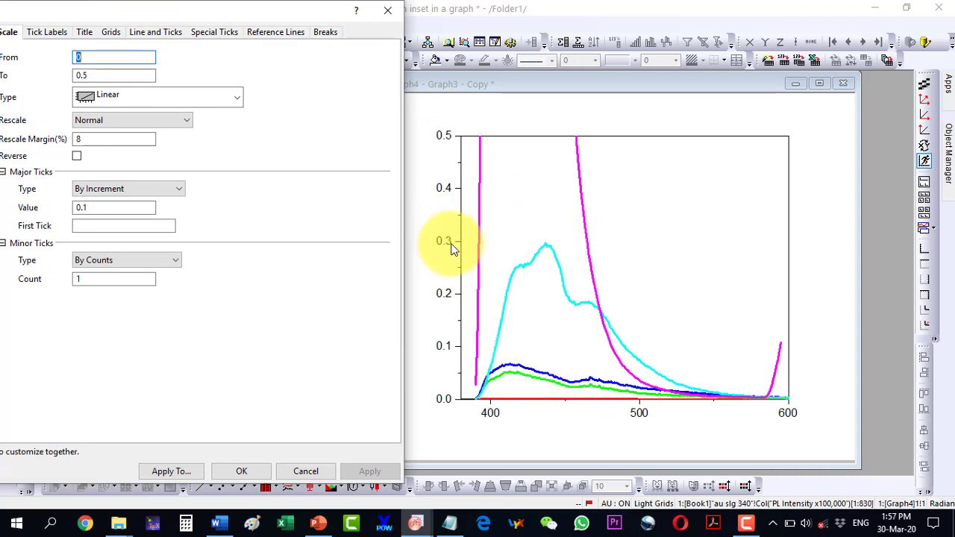
left_click_drag(75, 76, 91, 77)
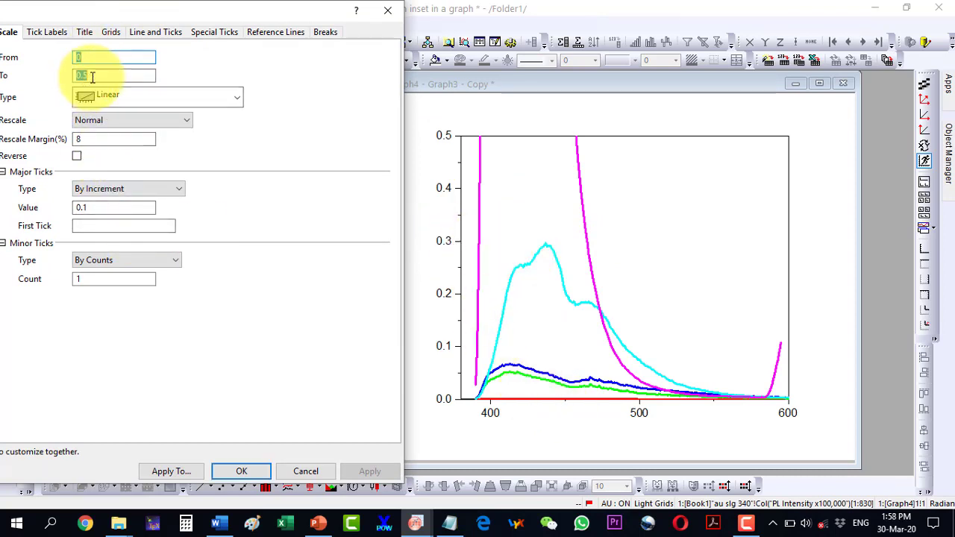
type("0.3")
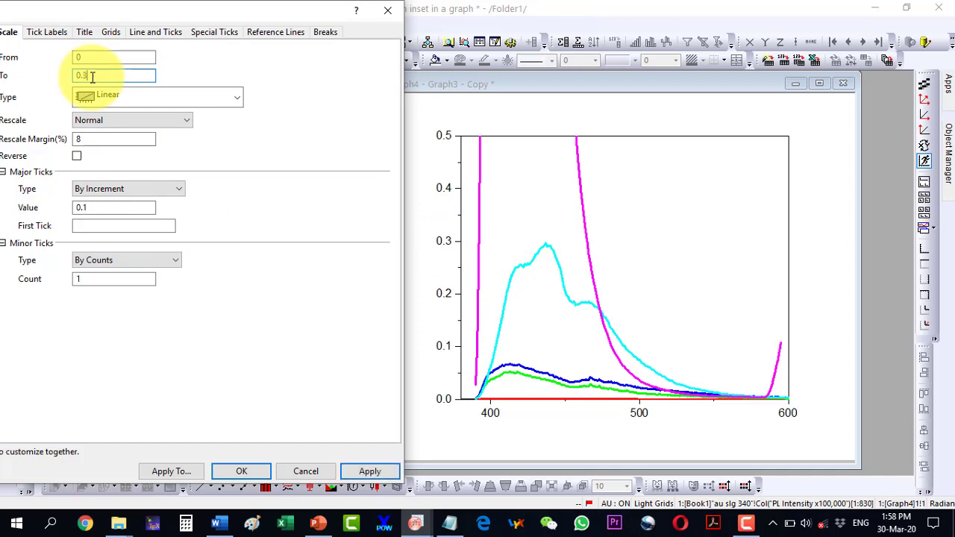
left_click(368, 473)
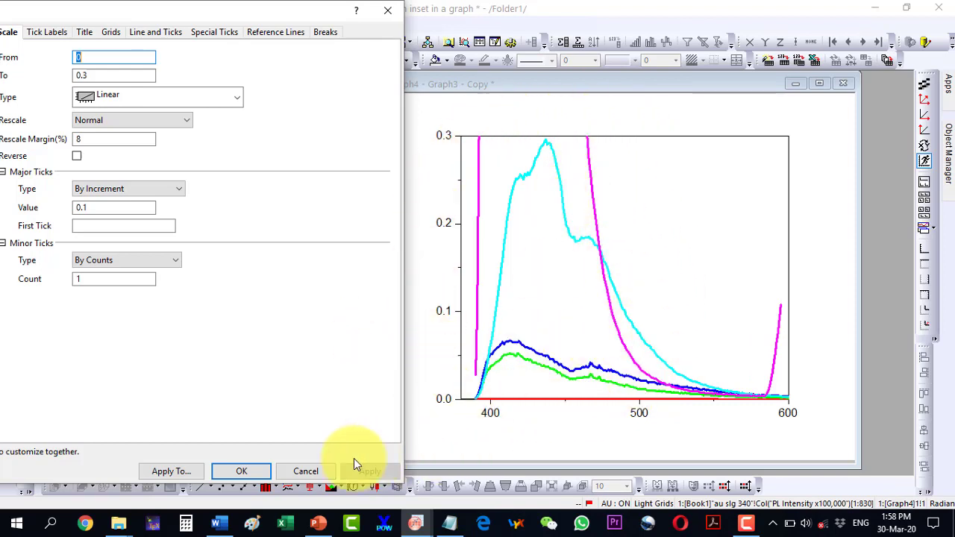
Close the axis dialog and copy Graph4's zoomed plot layer
left_click(247, 476)
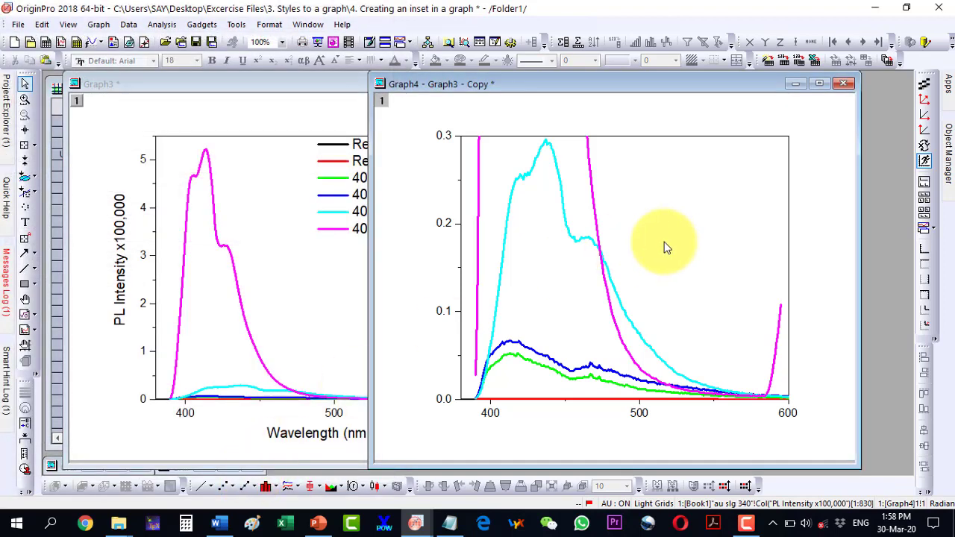
left_click(671, 238)
right_click(669, 230)
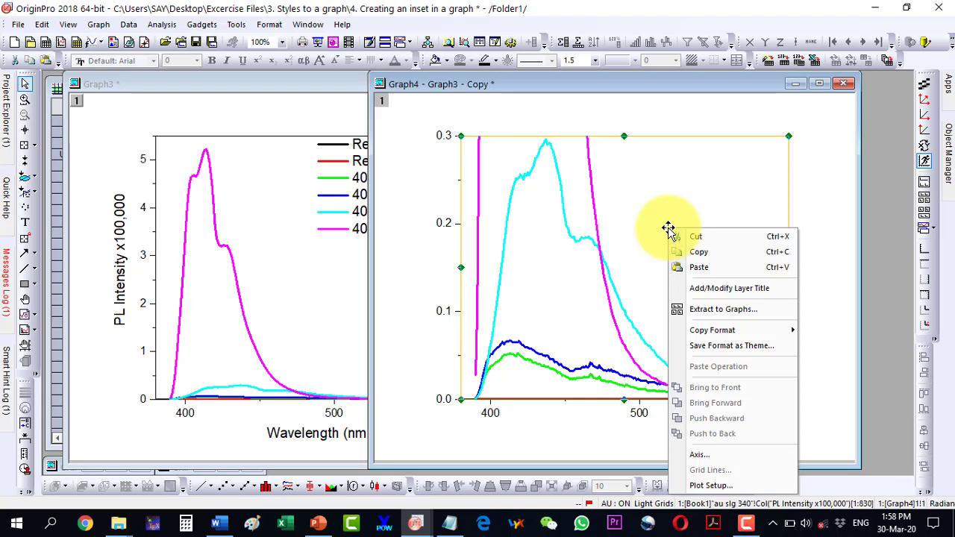
left_click(678, 252)
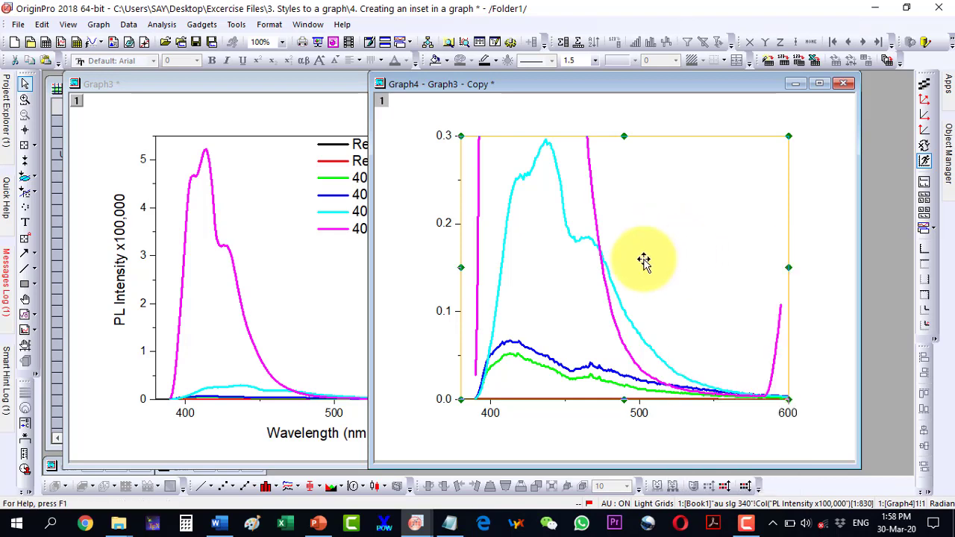
Paste the zoomed layer into Graph3 as a second layer and maximize Graph3
left_click(286, 291)
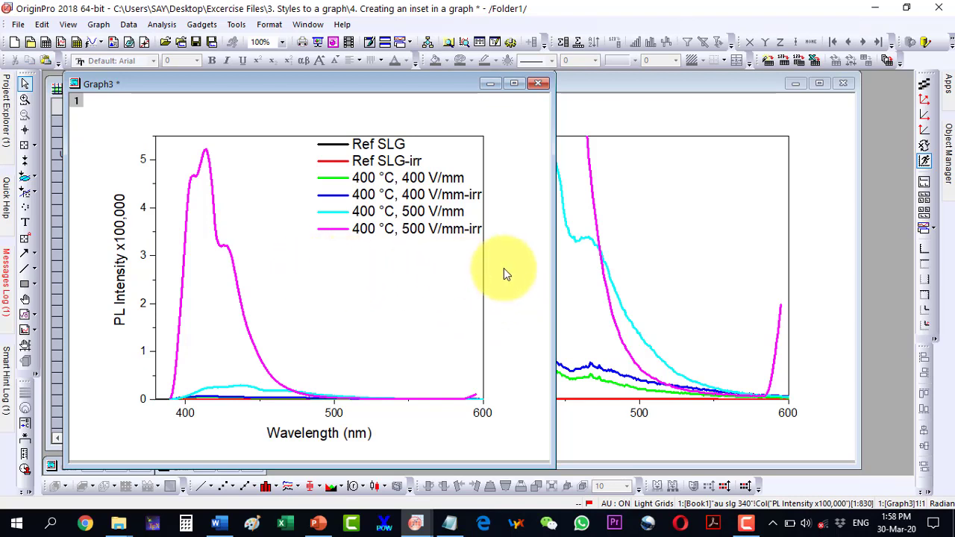
key("ctrl+v")
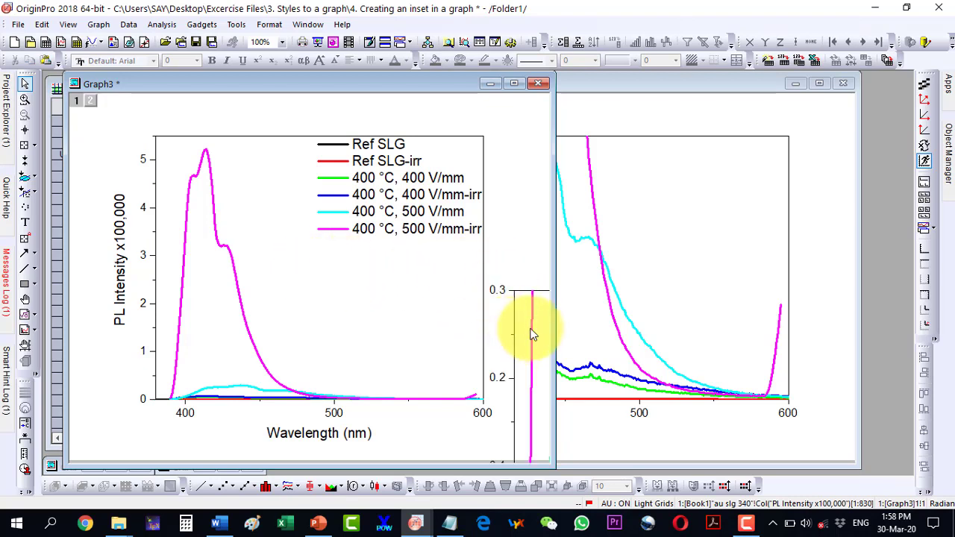
left_click(515, 82)
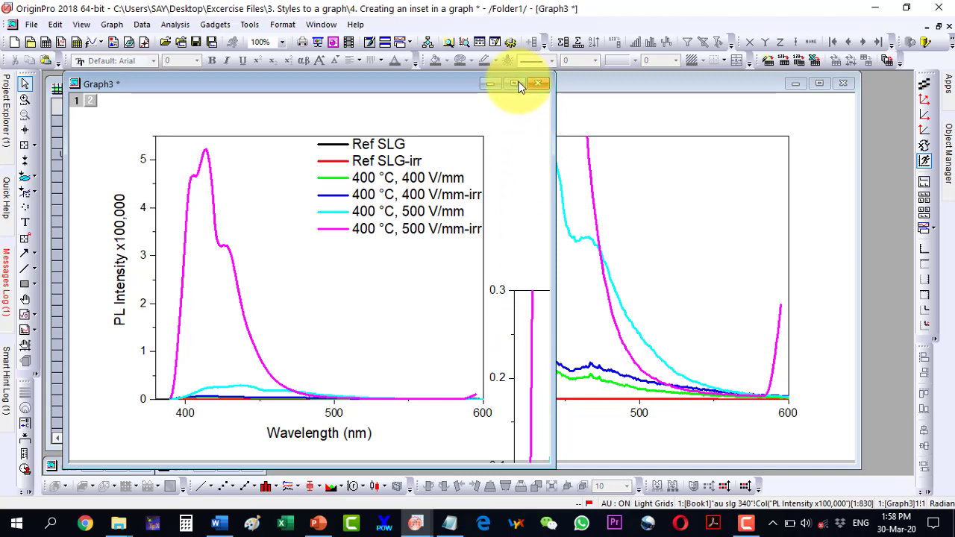
left_click(813, 397)
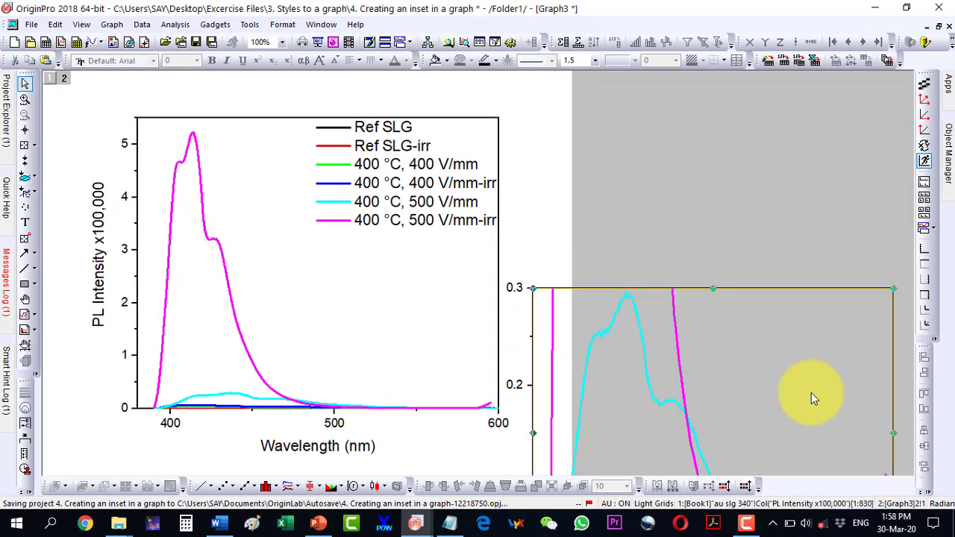
Shrink the pasted layer and position it in the main plot's lower right, beneath the legend
left_click_drag(811, 393, 410, 220)
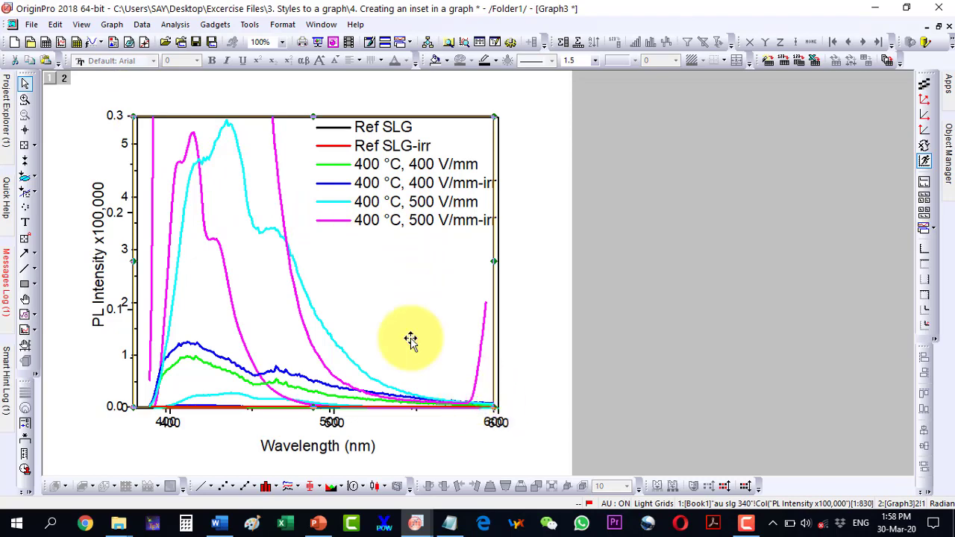
left_click(473, 268)
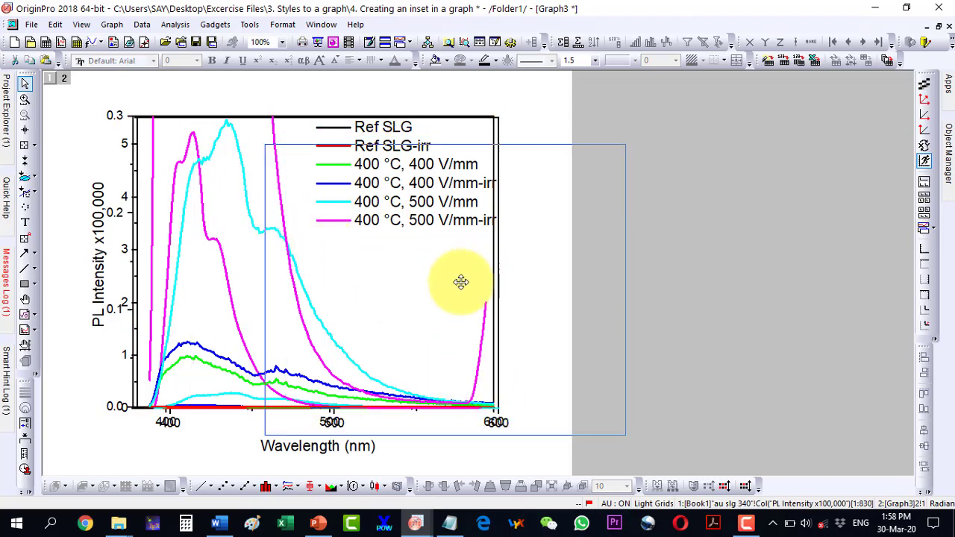
left_click_drag(461, 282, 459, 285)
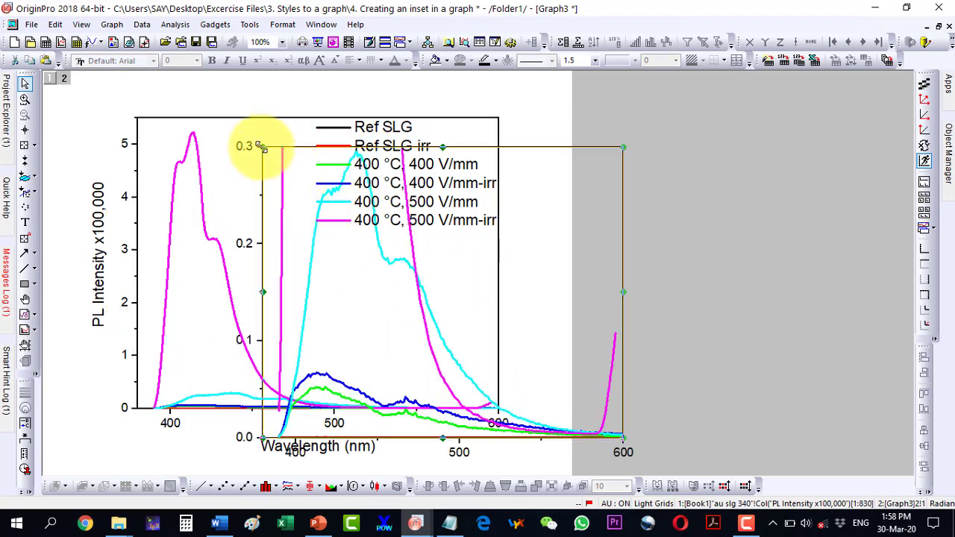
left_click_drag(259, 146, 435, 271)
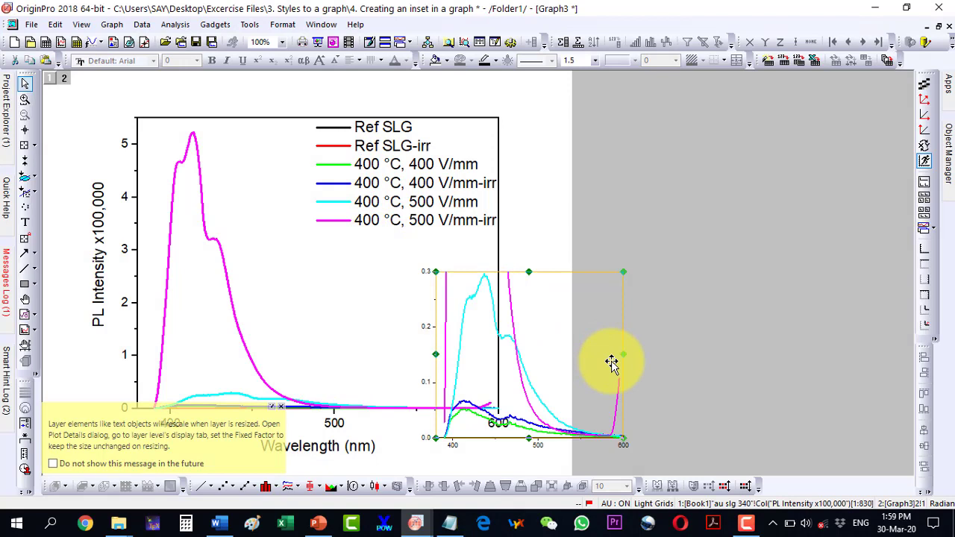
left_click_drag(582, 359, 319, 302)
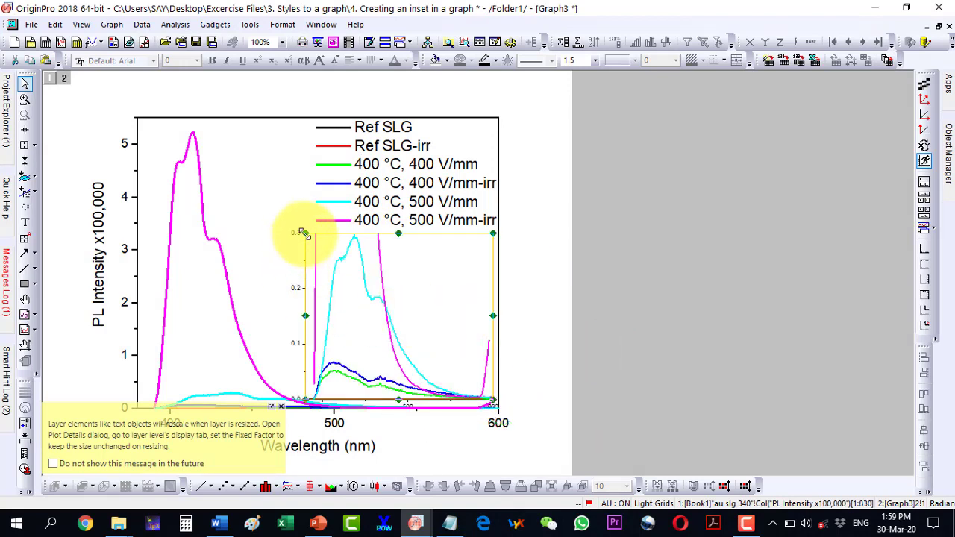
left_click_drag(304, 233, 326, 250)
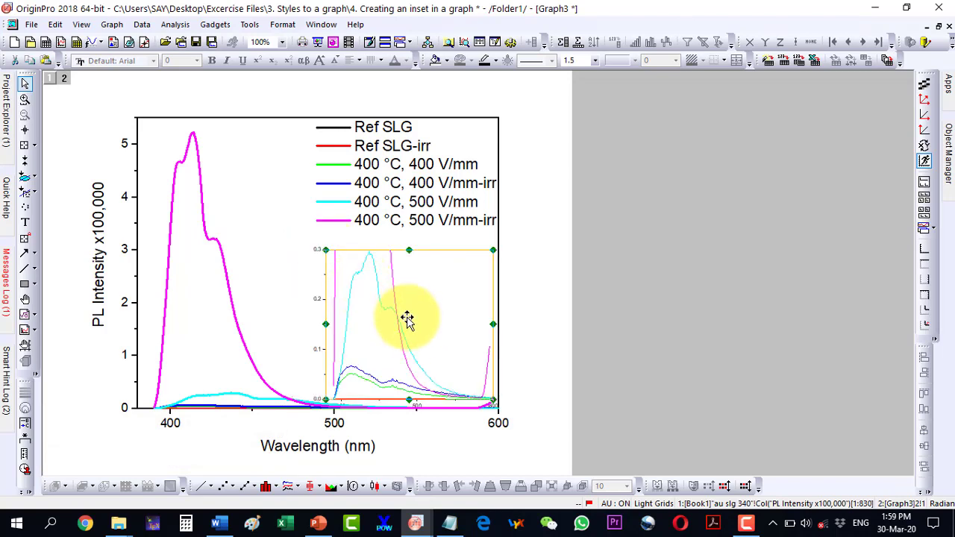
left_click_drag(437, 331, 428, 317)
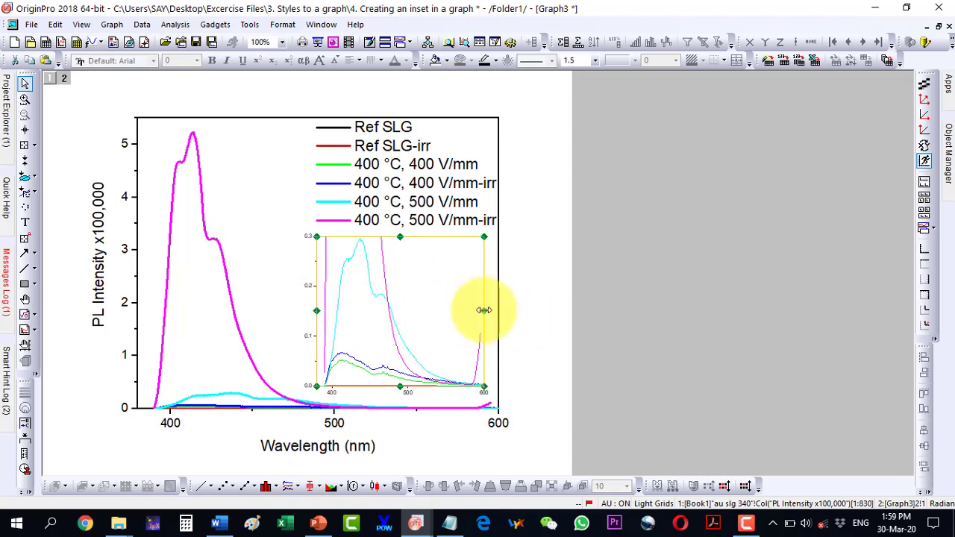
Enlarge the inset's bottom- and left-axis tick labels with Ctrl+], then select the inset curves
left_click(521, 312)
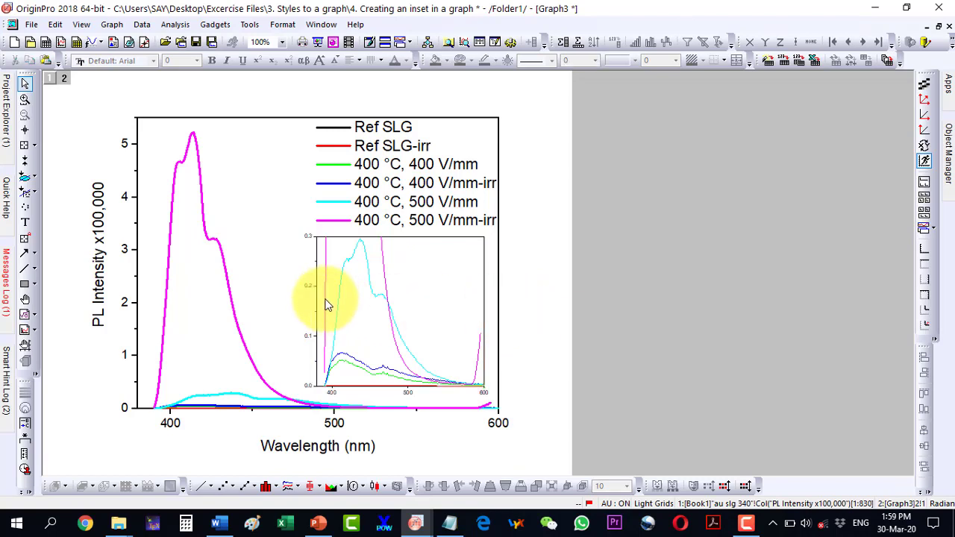
left_click(330, 393)
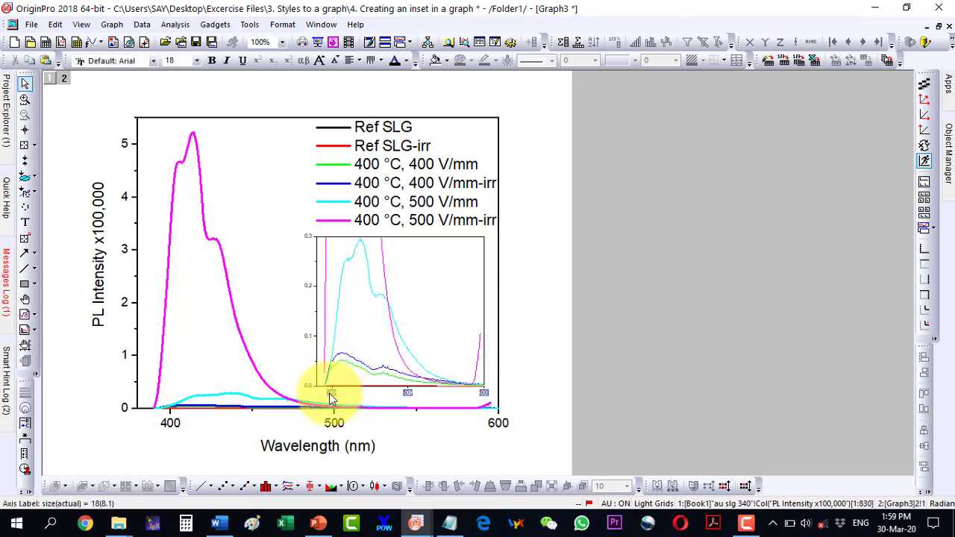
key("ctrl+]")
key("ctrl+]")
key("ctrl+]")
key("ctrl+]")
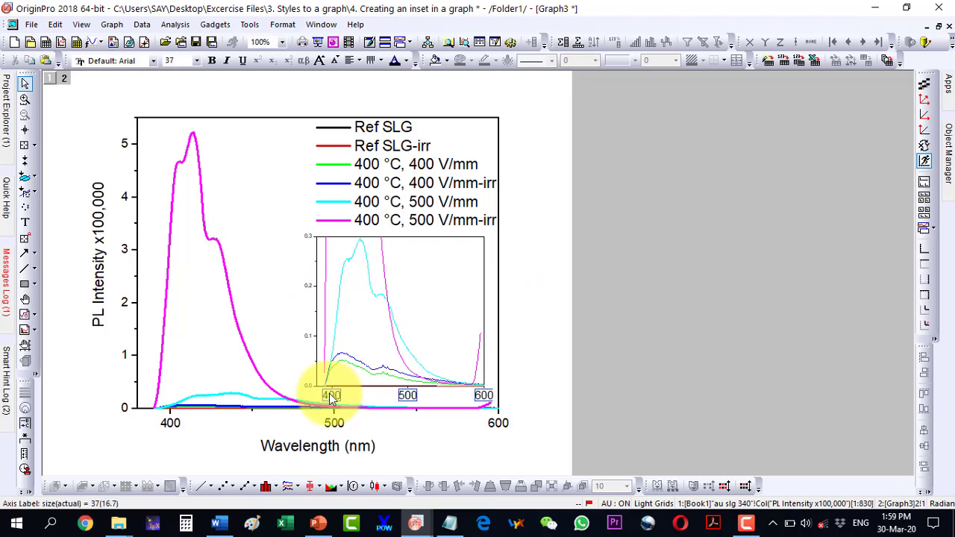
key("ctrl+]")
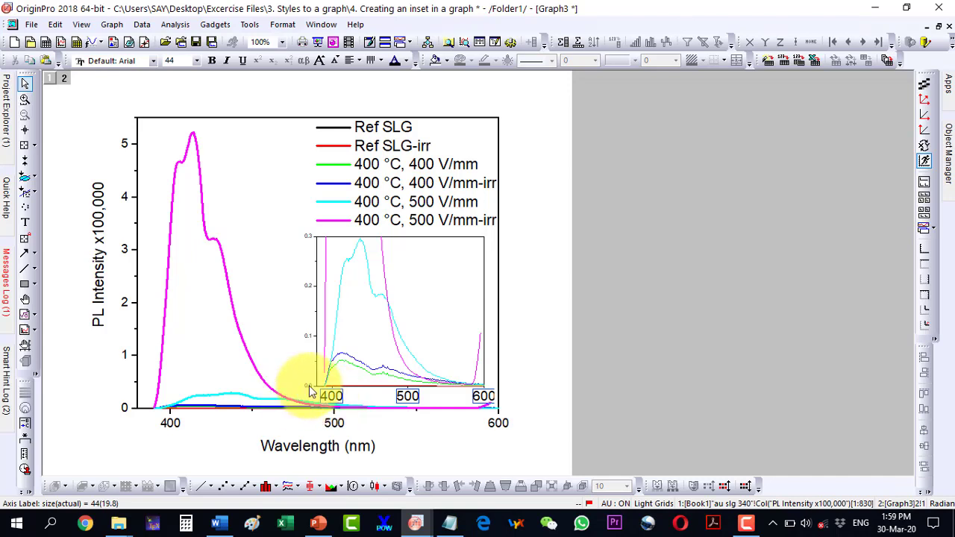
left_click(309, 388)
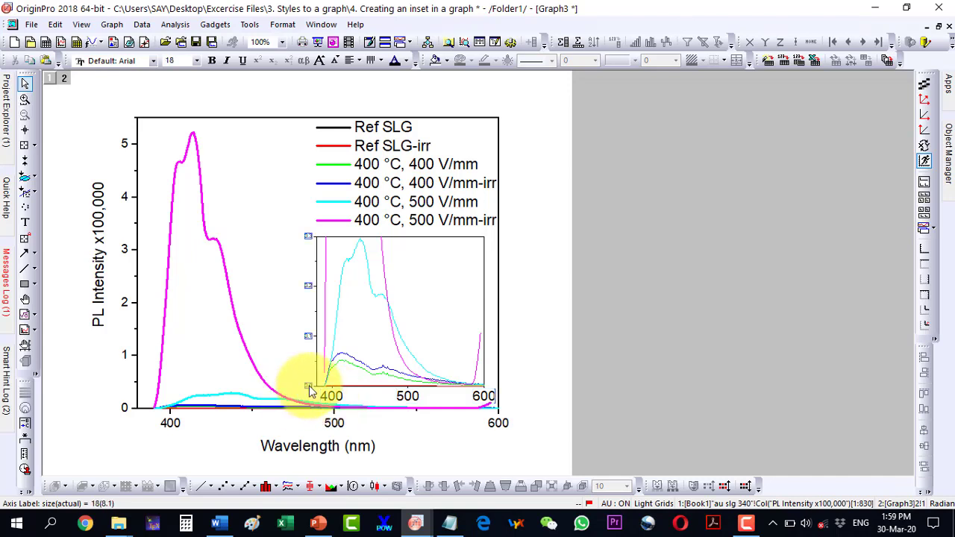
key("ctrl+]")
key("ctrl+]")
key("ctrl+]")
key("ctrl+]")
key("ctrl+]")
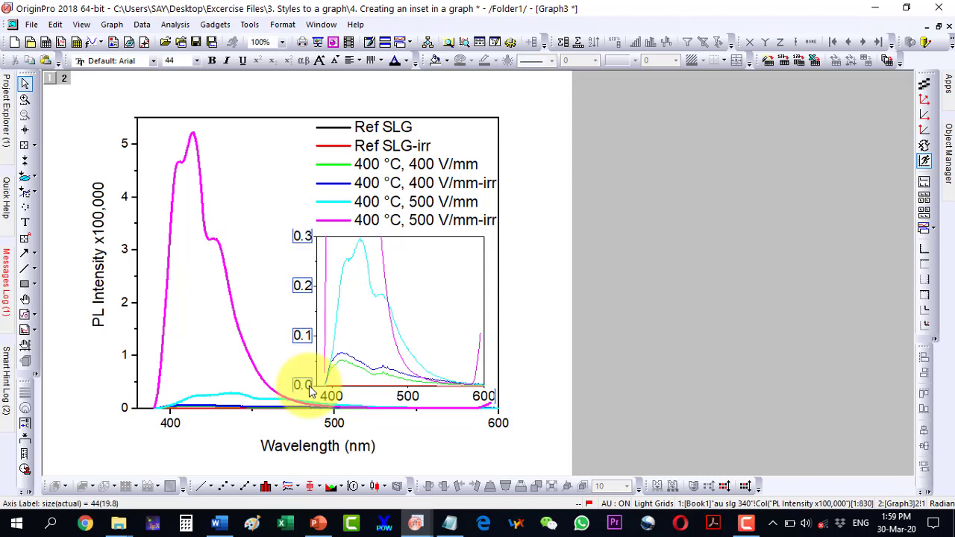
left_click(523, 385)
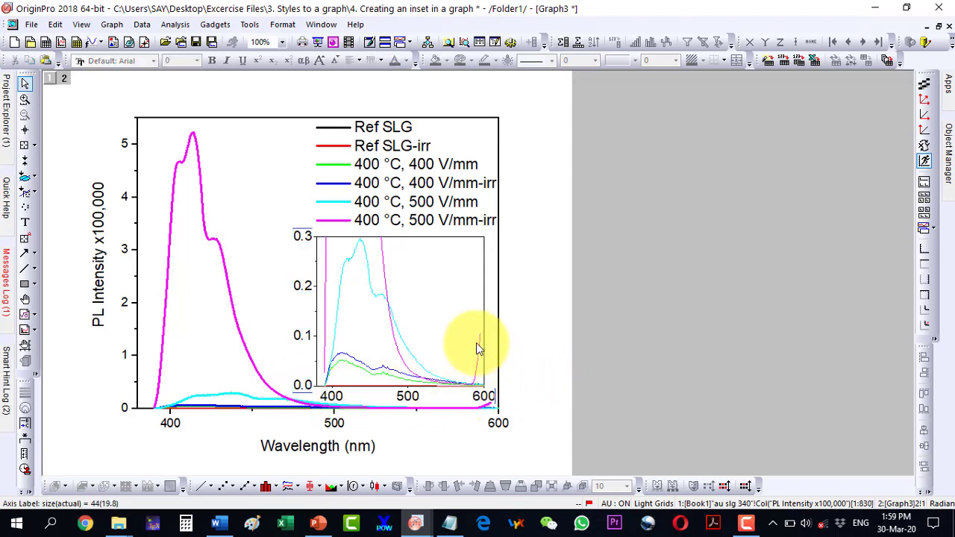
left_click(335, 317)
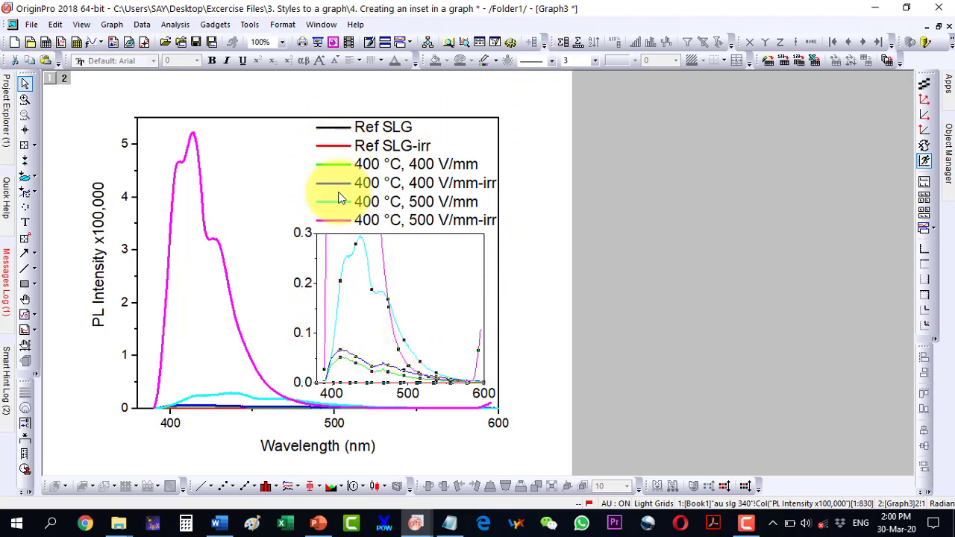
Thicken the inset curves, trying line widths 5 and 10 before settling on 7
left_click(596, 60)
left_click(581, 136)
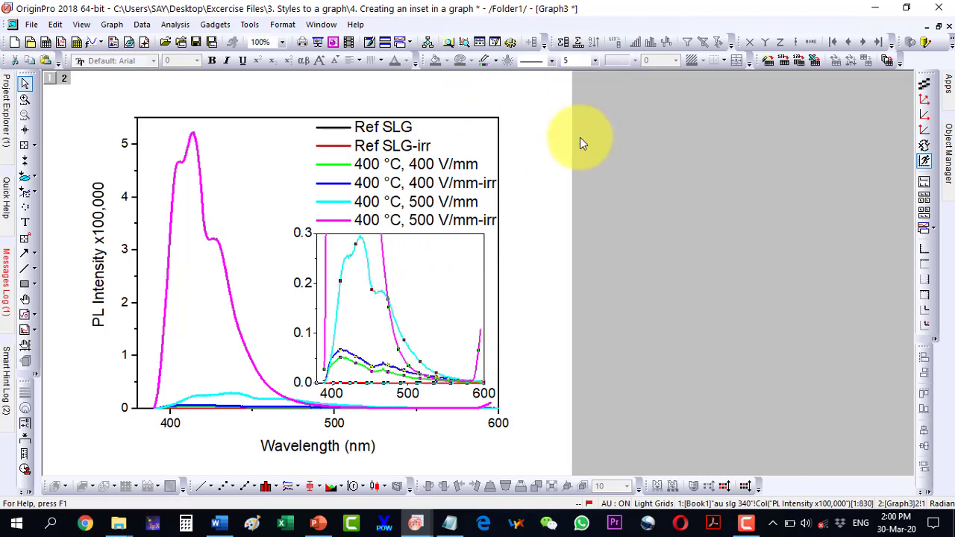
left_click(585, 59)
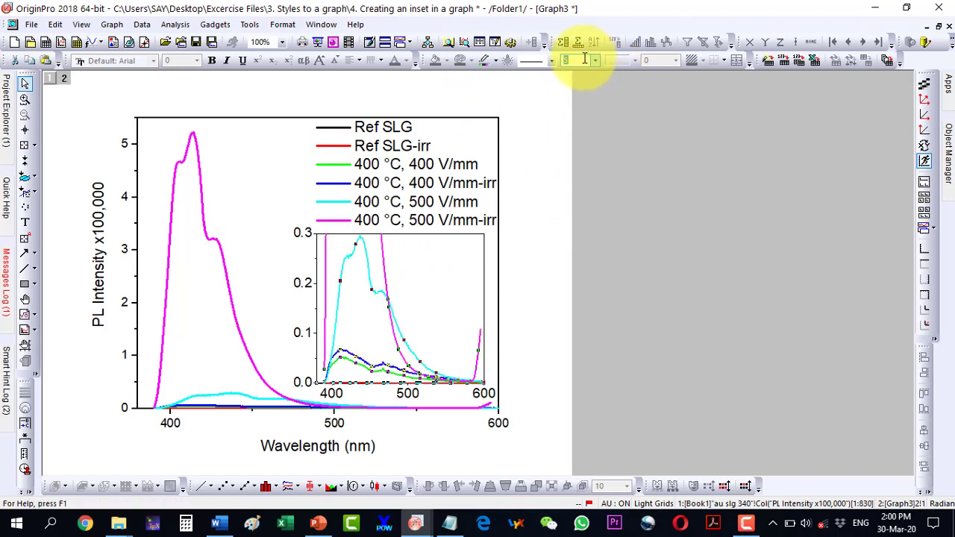
type("10")
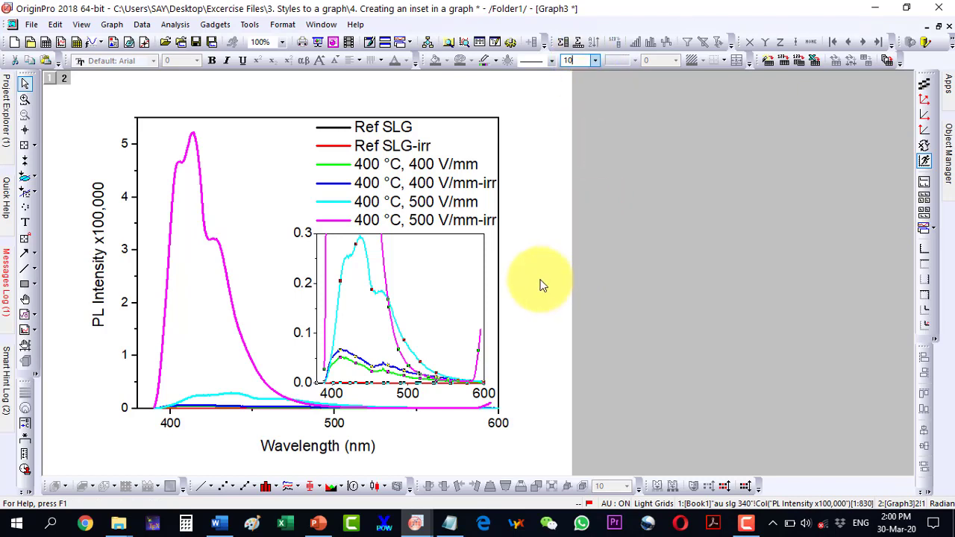
key("Return")
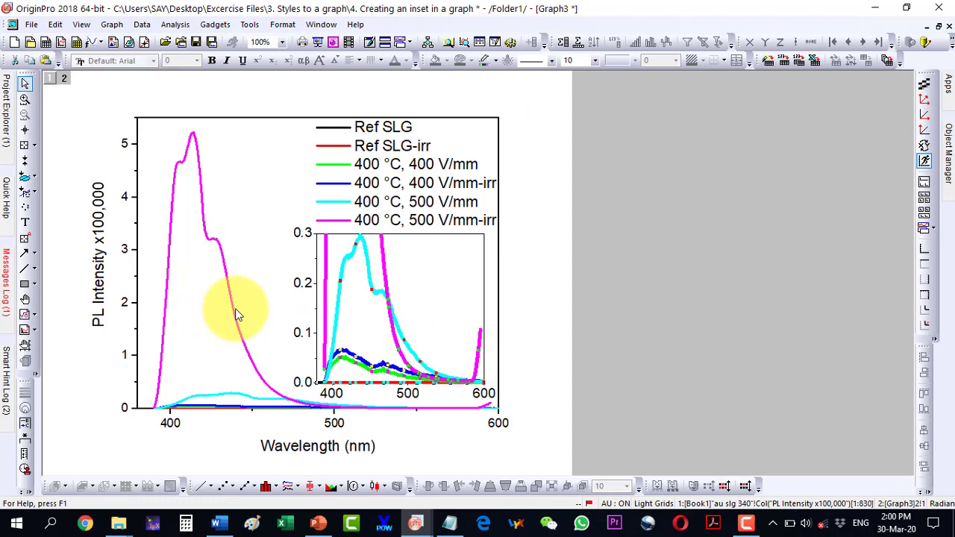
left_click(574, 61)
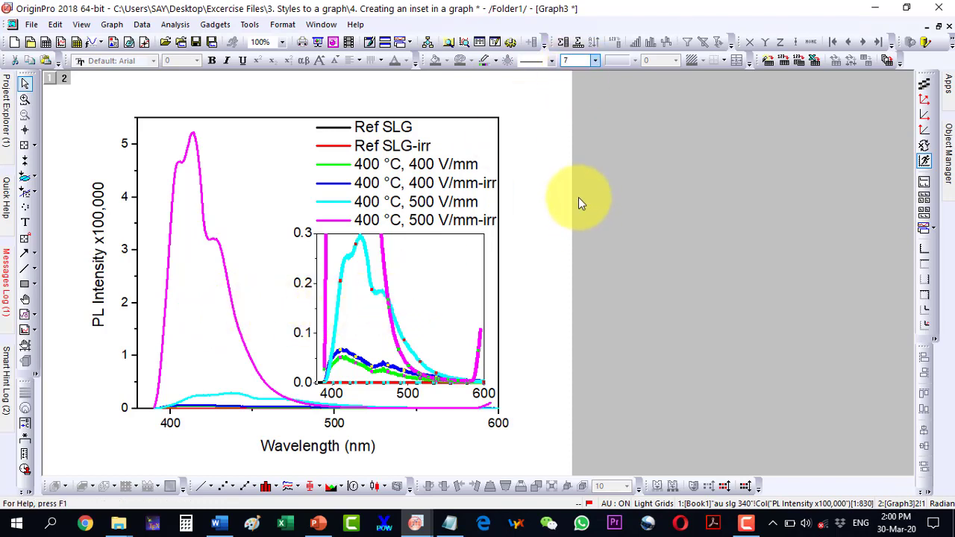
key("Return")
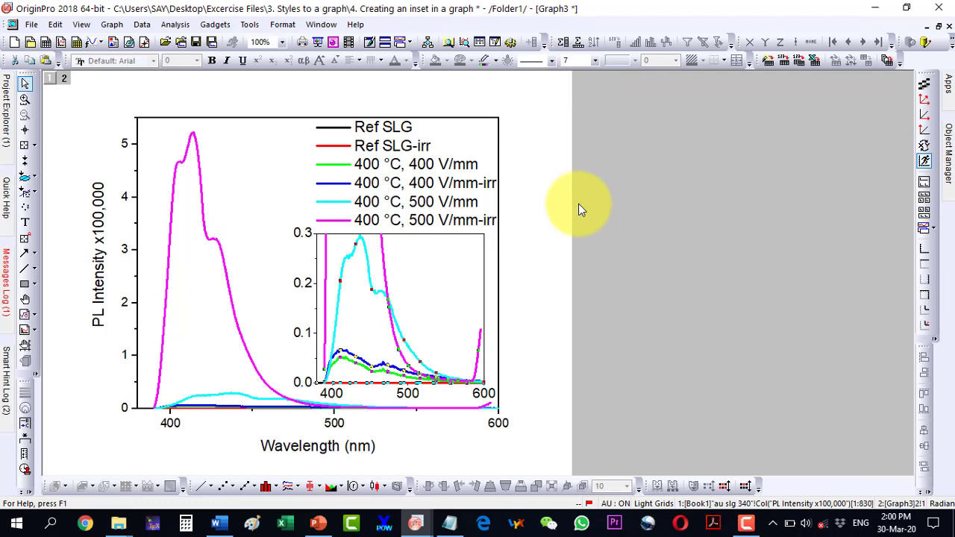
left_click(526, 85)
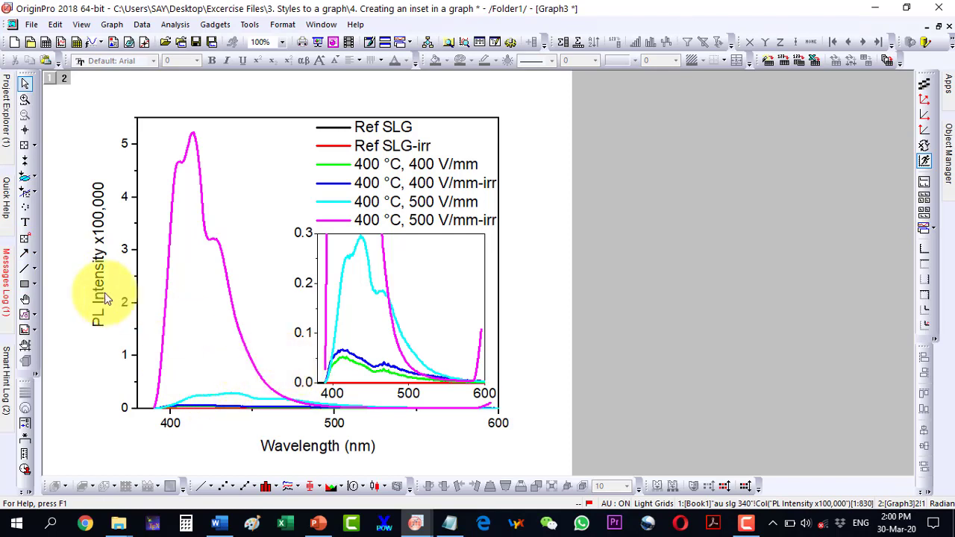
Draw a curved arrow from the cyan peak near 440 nm toward the inset
left_click(34, 253)
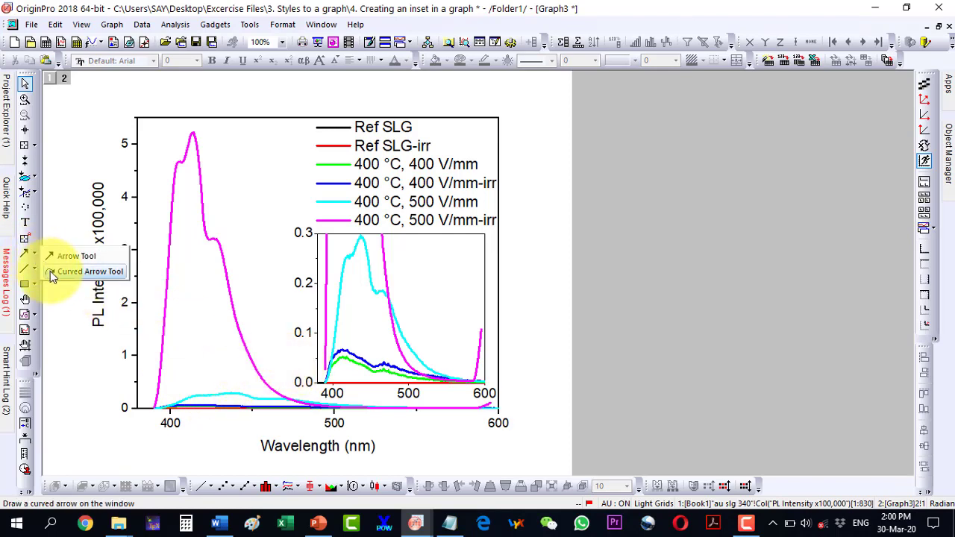
left_click(50, 271)
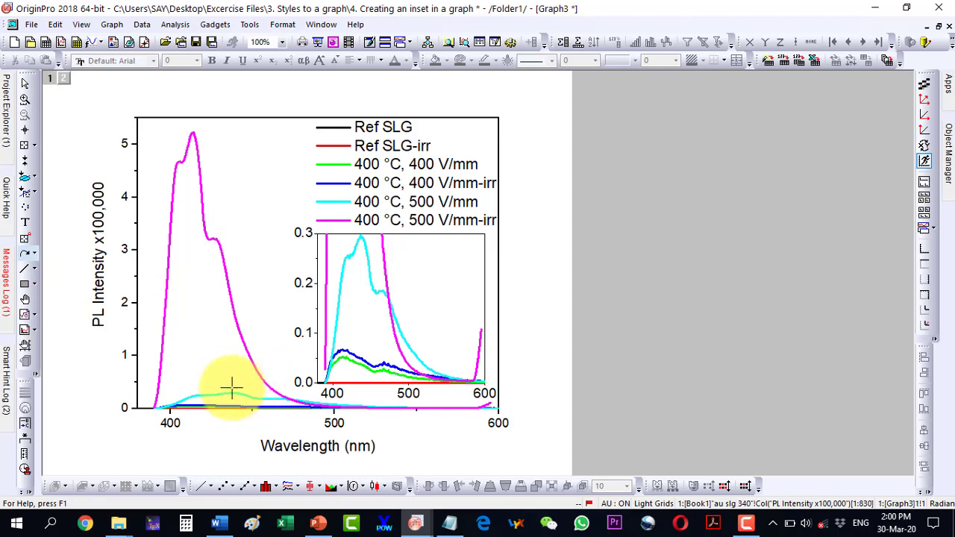
left_click_drag(232, 386, 288, 337)
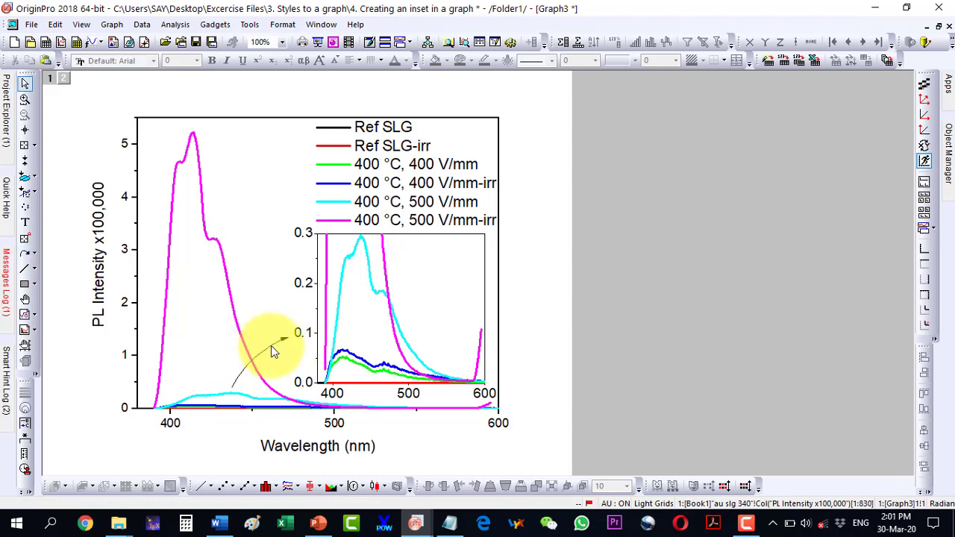
left_click(270, 345)
Give the curved arrow line width 2 and an open arrowhead of width 20 and length 15
double_click(271, 346)
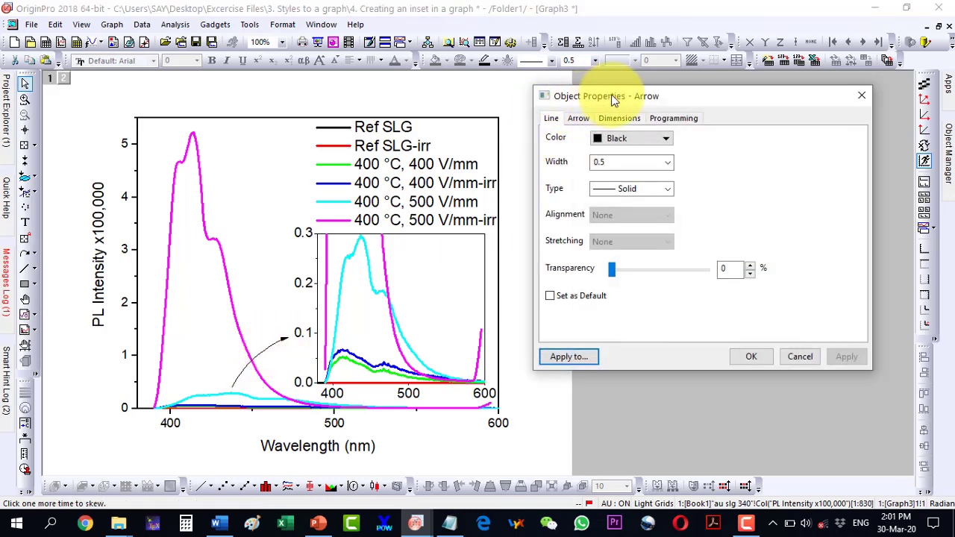
left_click_drag(636, 96, 655, 94)
left_click(685, 162)
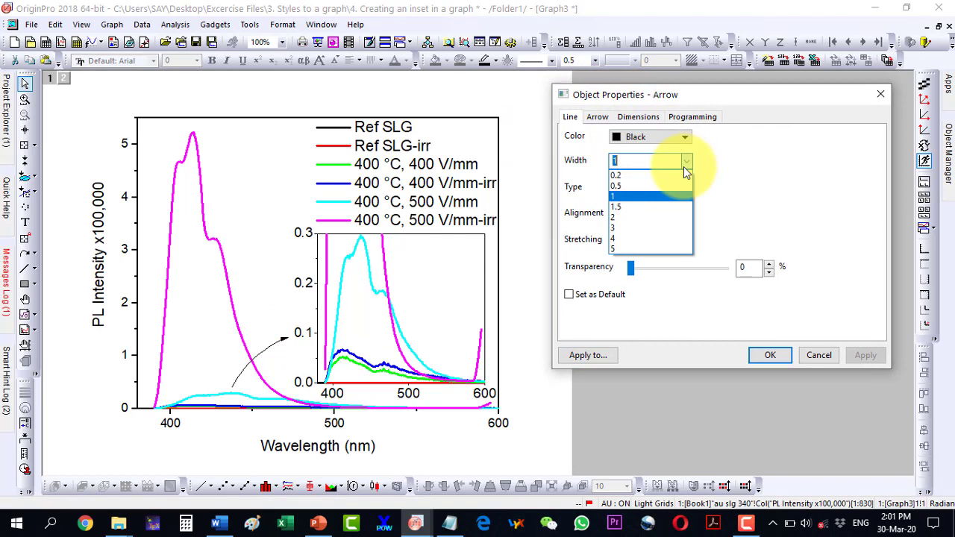
left_click(647, 217)
left_click(862, 357)
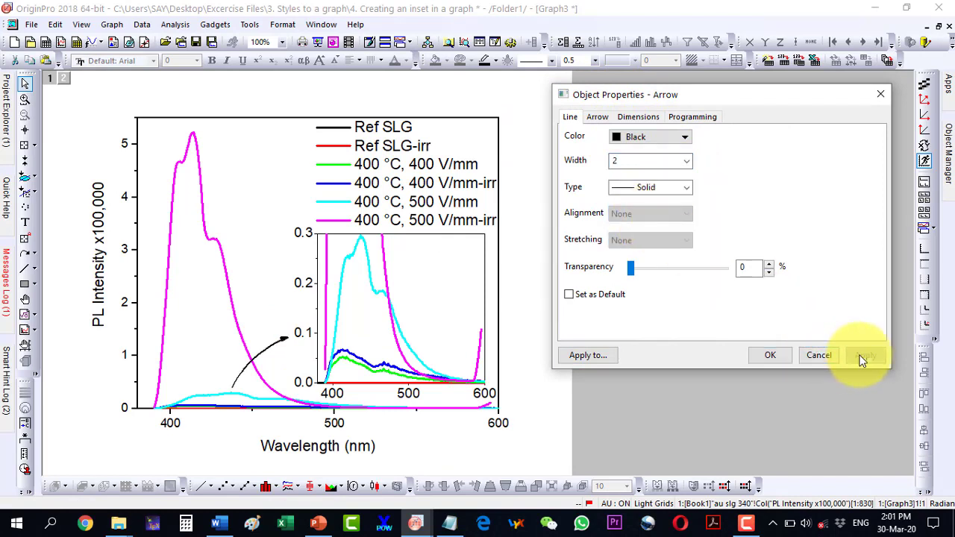
left_click(599, 120)
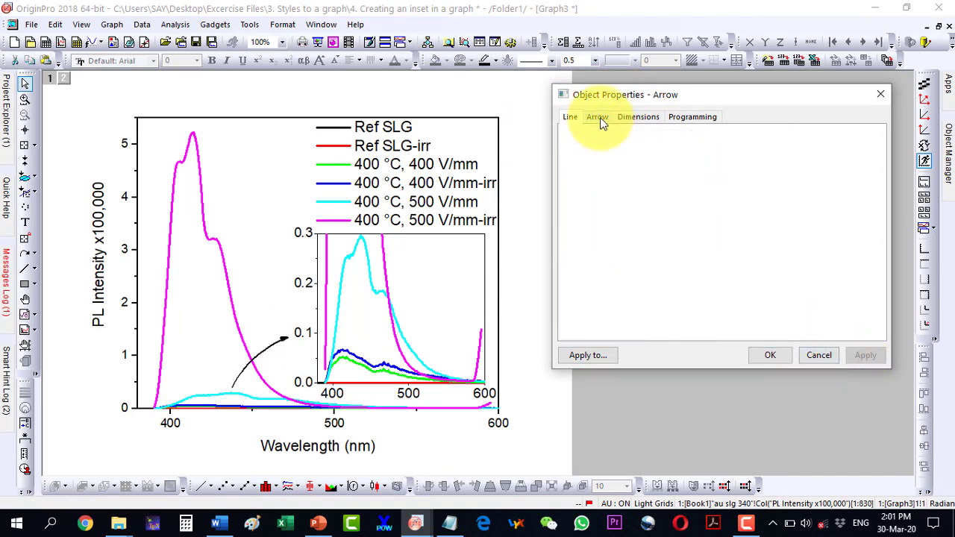
left_click(823, 172)
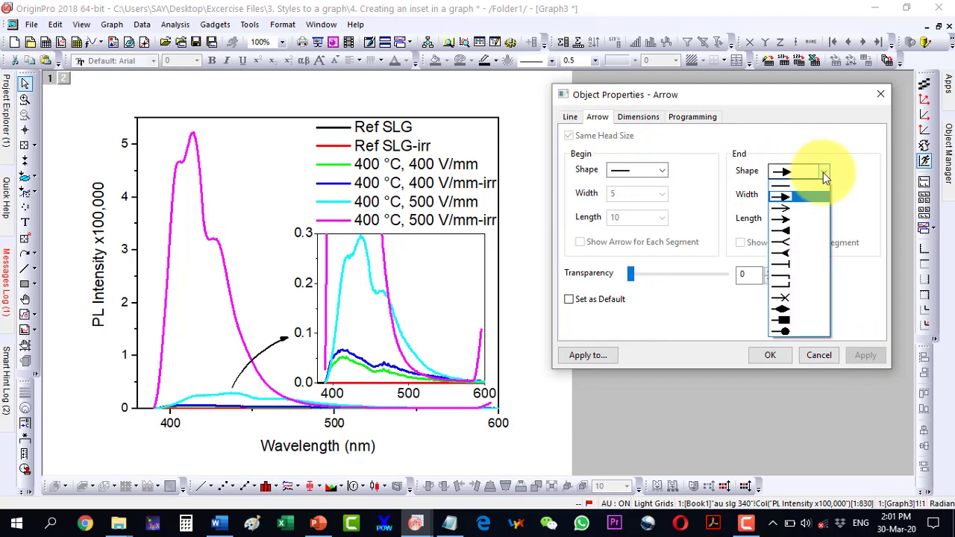
left_click(792, 218)
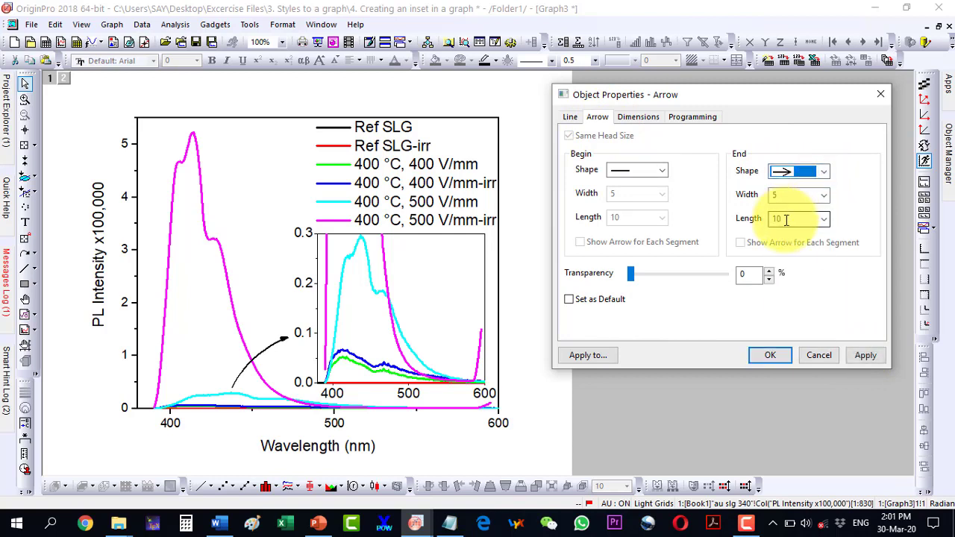
left_click(857, 353)
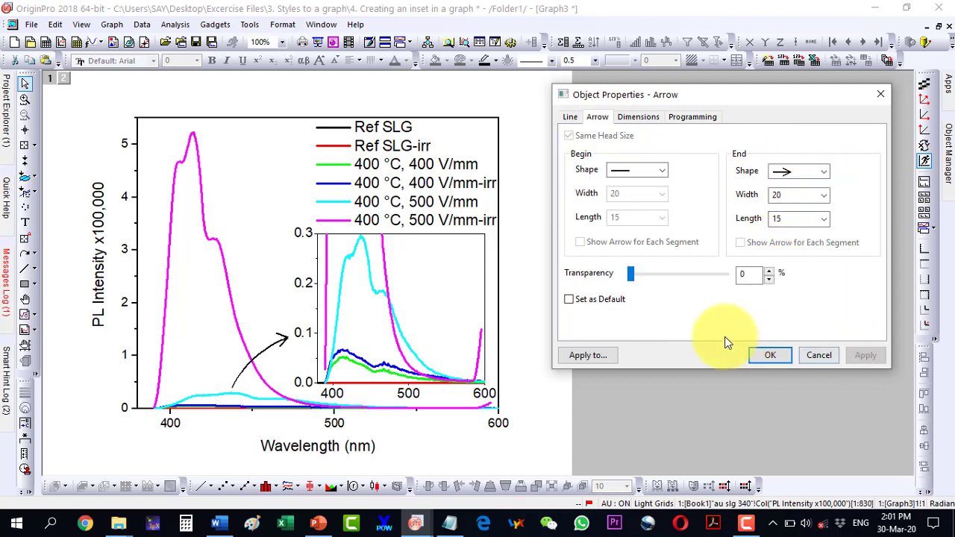
left_click(770, 355)
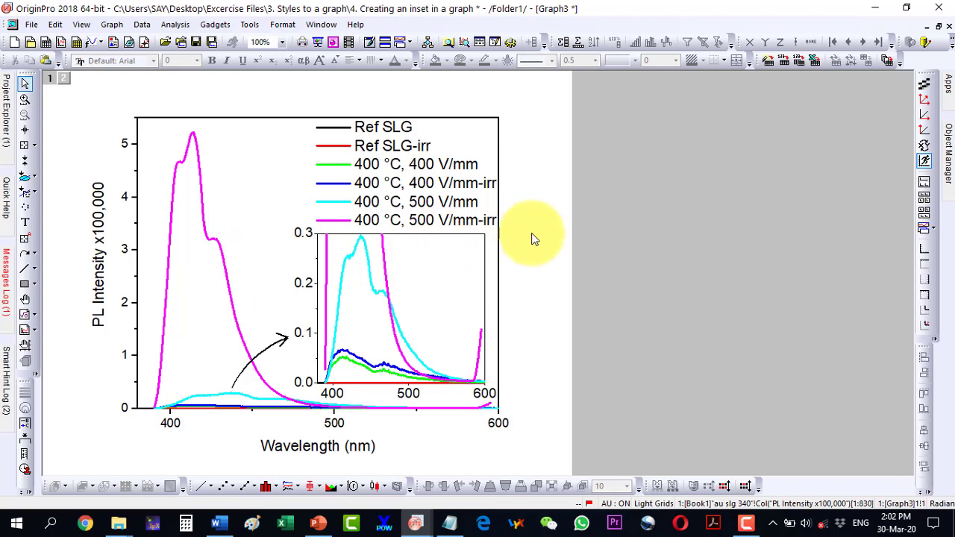
In the Export Graphs dialog, choose PNG as the image type and keep the Desktop save path
left_click(32, 26)
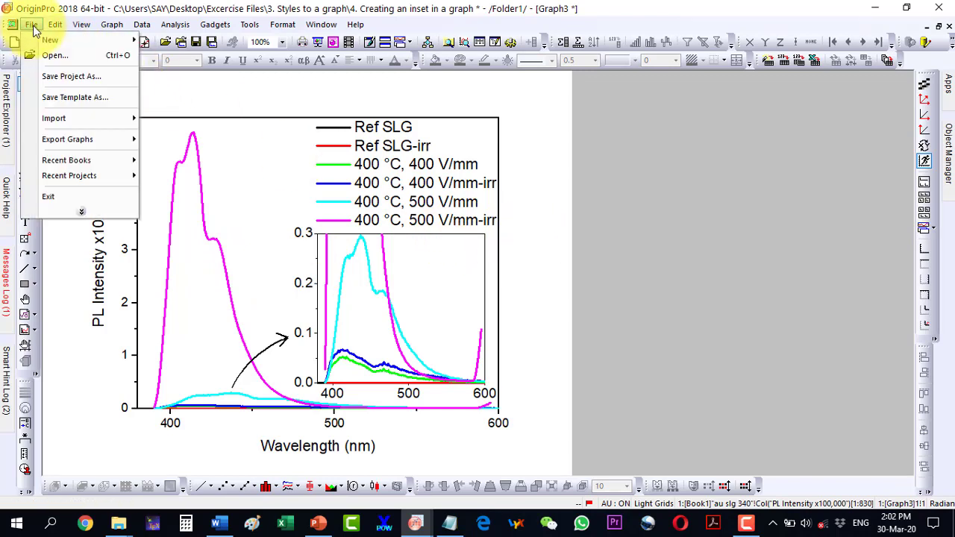
mouse_move(45, 140)
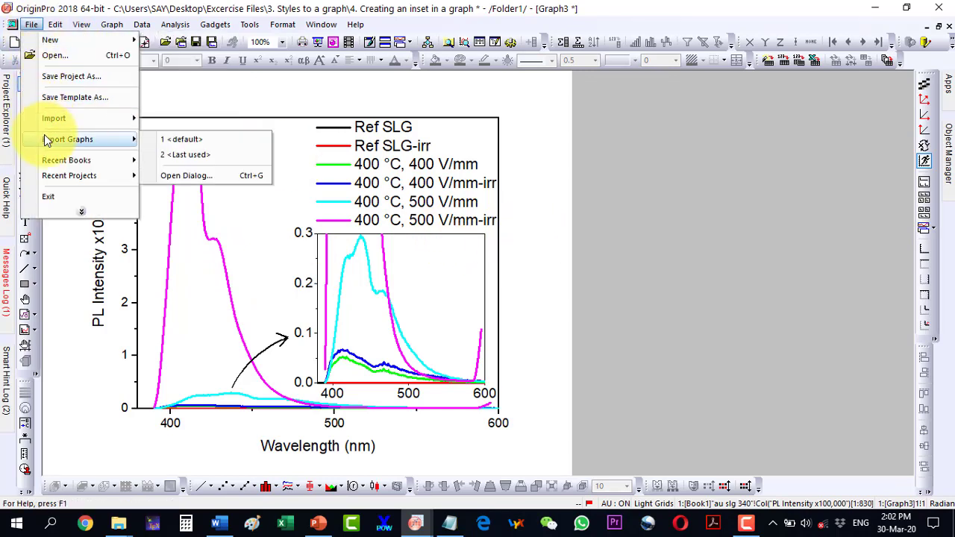
left_click(199, 176)
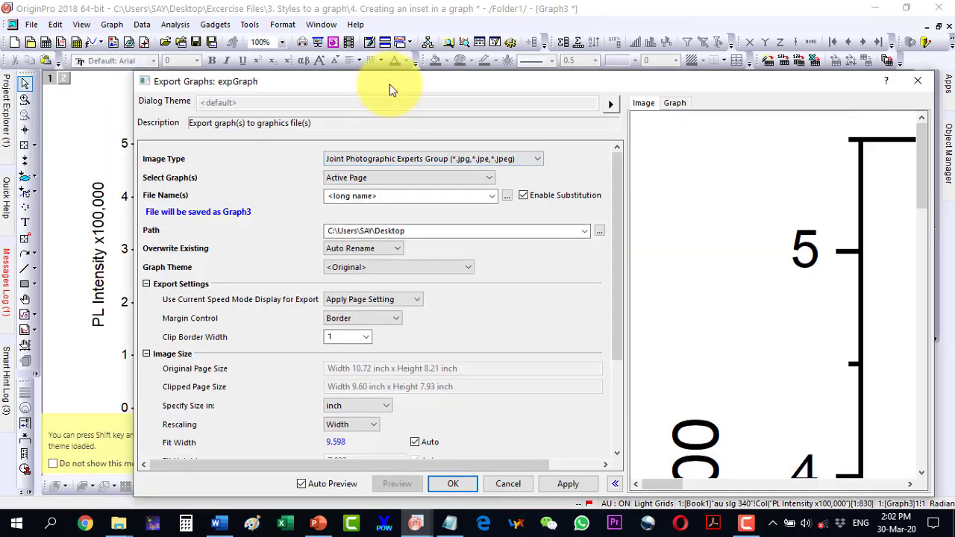
left_click_drag(385, 71, 376, 17)
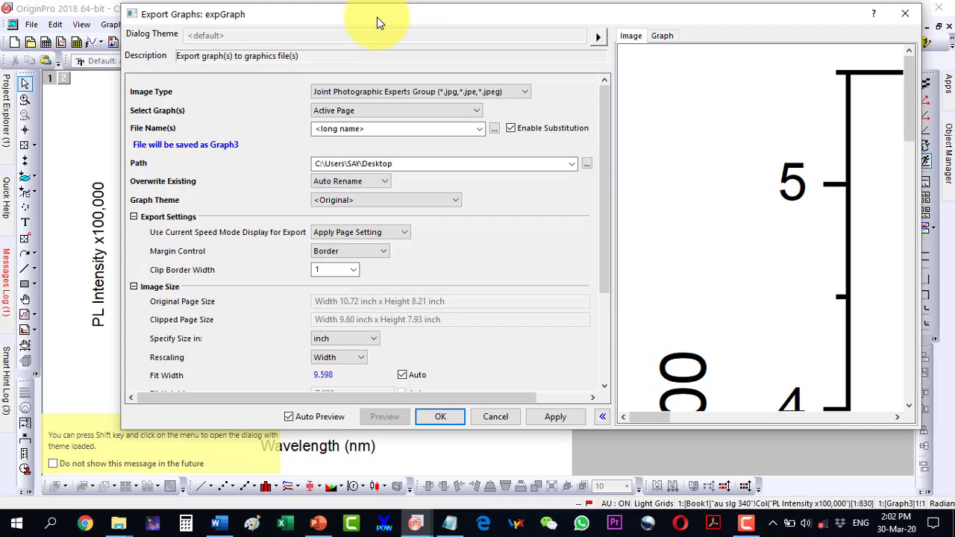
left_click(385, 91)
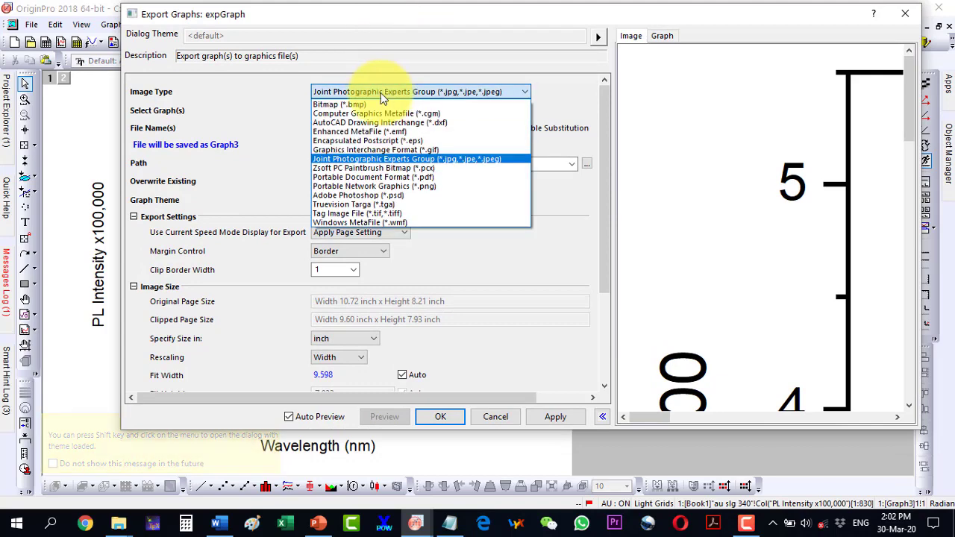
left_click(418, 186)
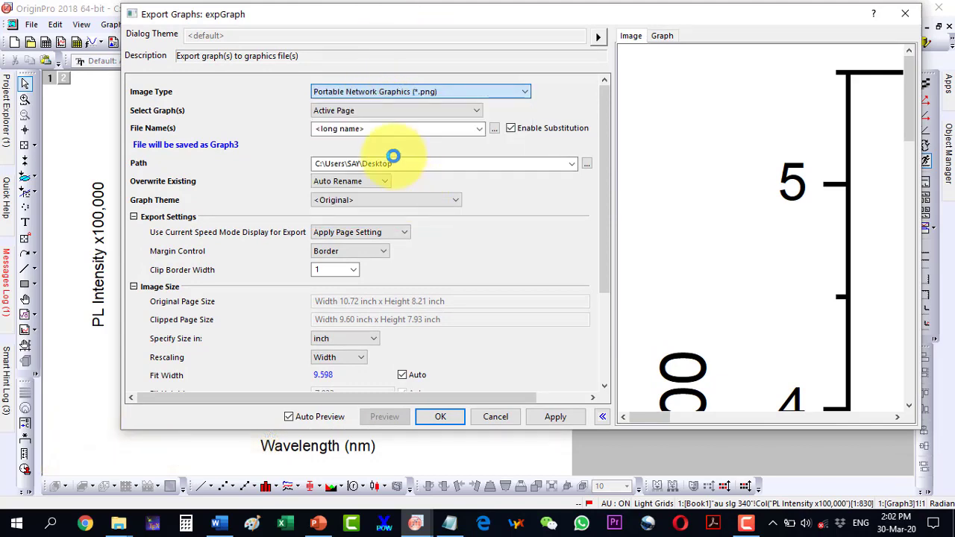
left_click(405, 164)
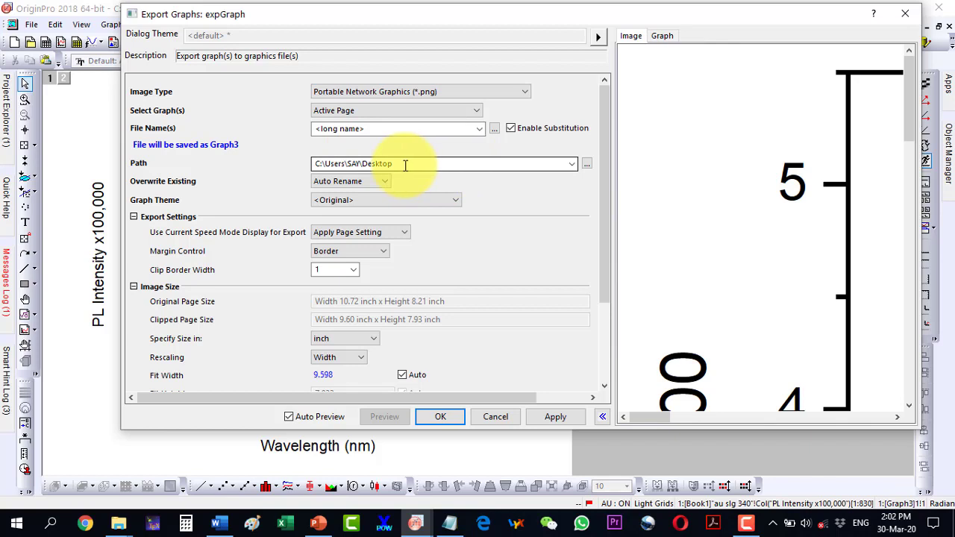
Adjust the clip border width, export Graph4.png, view it, then return to the desktop
left_click(335, 270)
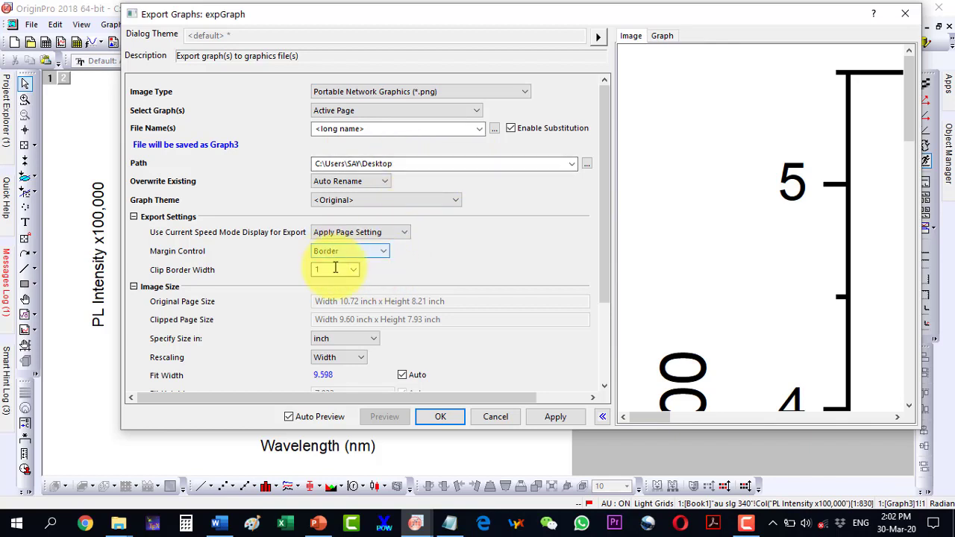
left_click(330, 270)
type("1")
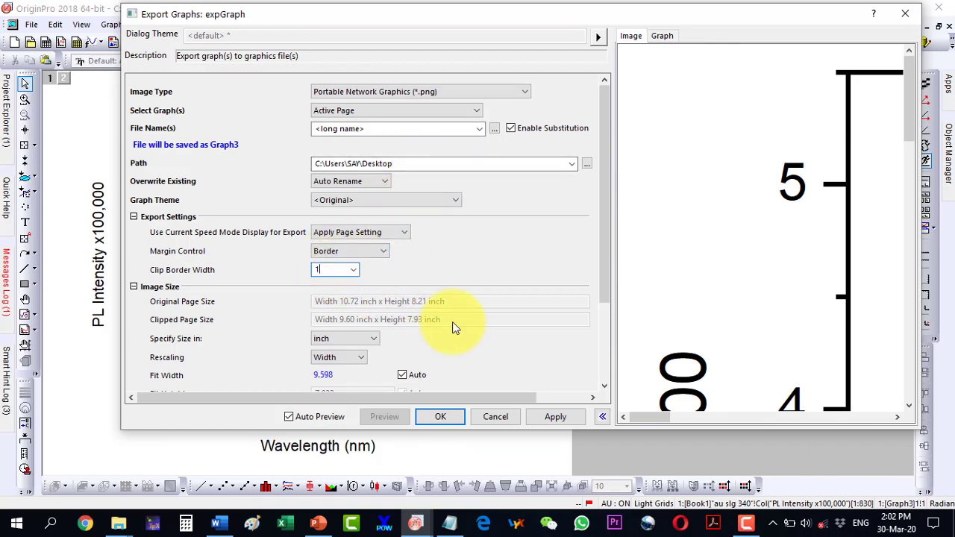
scroll(452, 322, "down", 4)
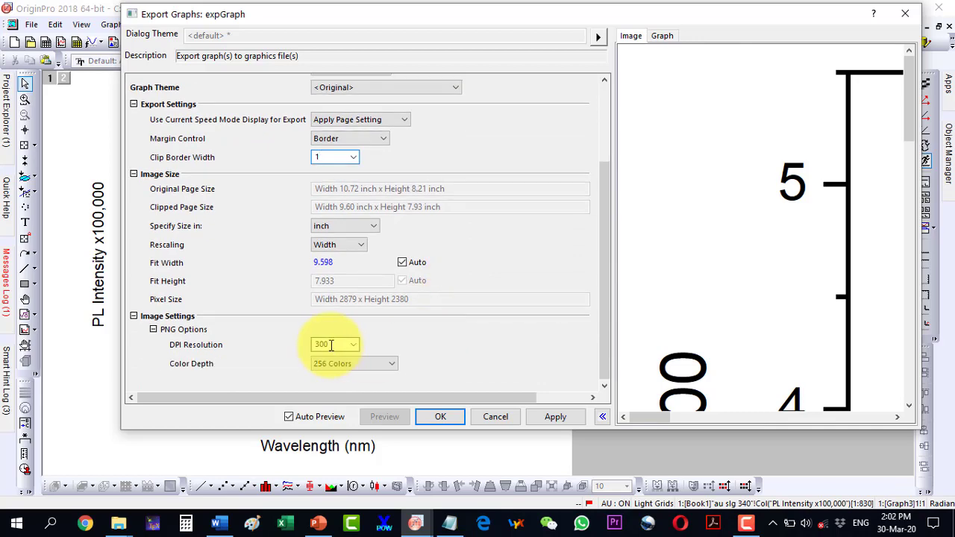
left_click(441, 418)
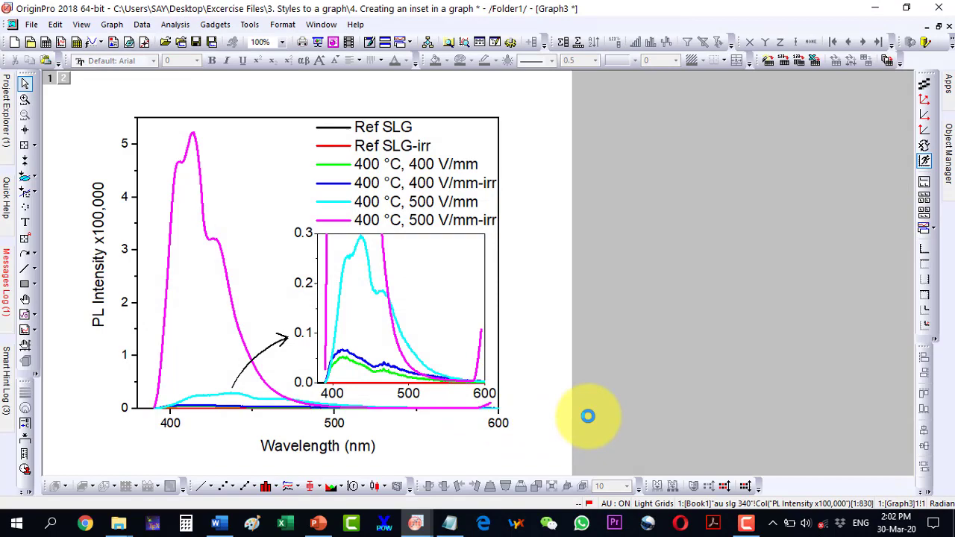
left_click(953, 522)
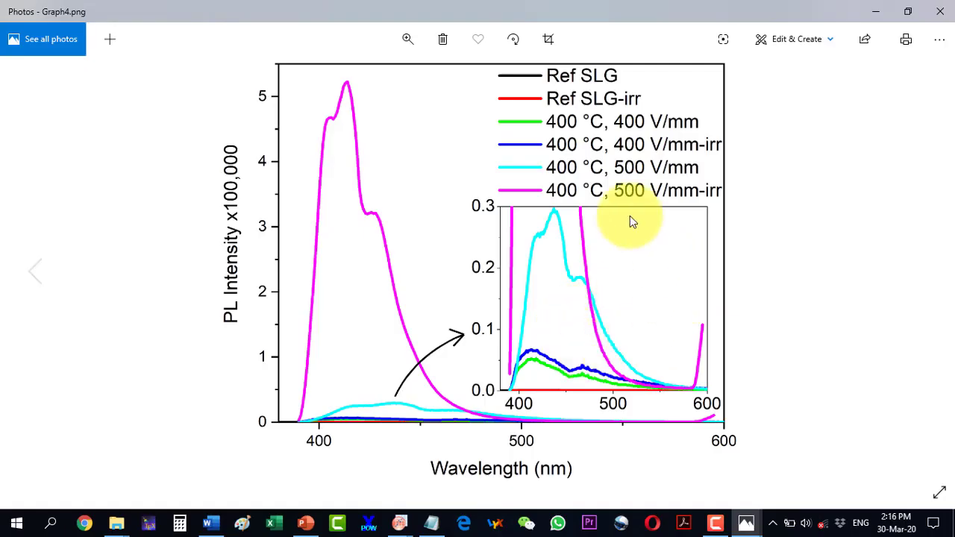
key("super+d")
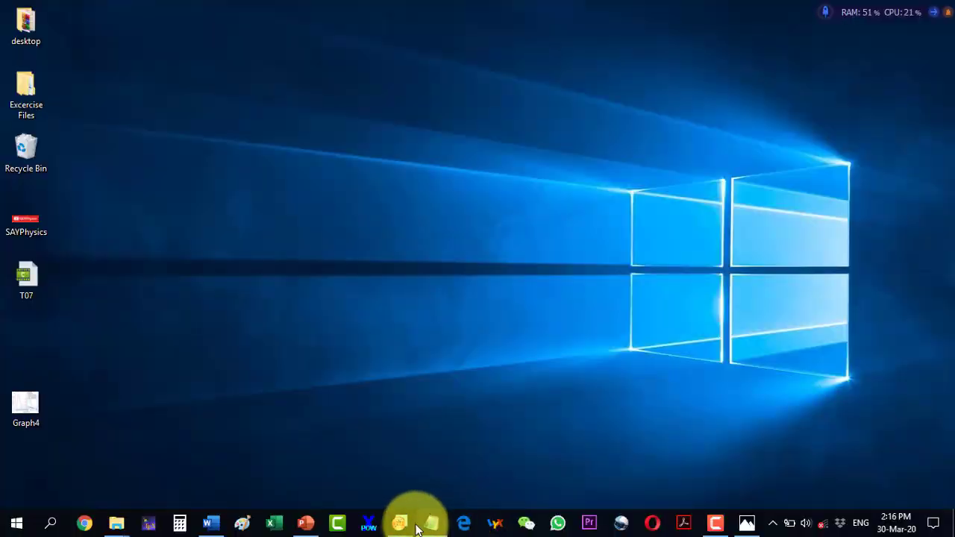
Switch to the PV-IV Origin project, minimize Book1, and show Graph2 as a restored window
mouse_move(403, 520)
left_click(409, 491)
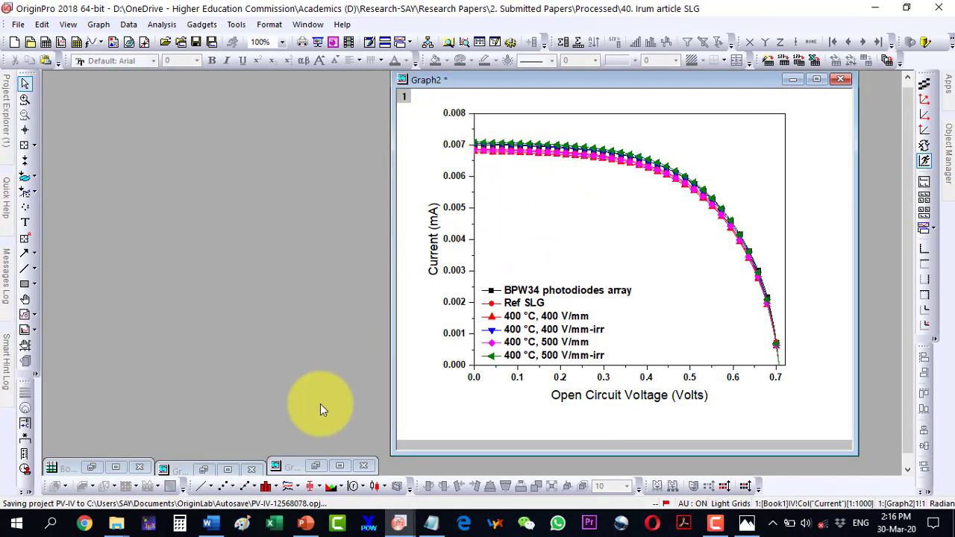
left_click(89, 465)
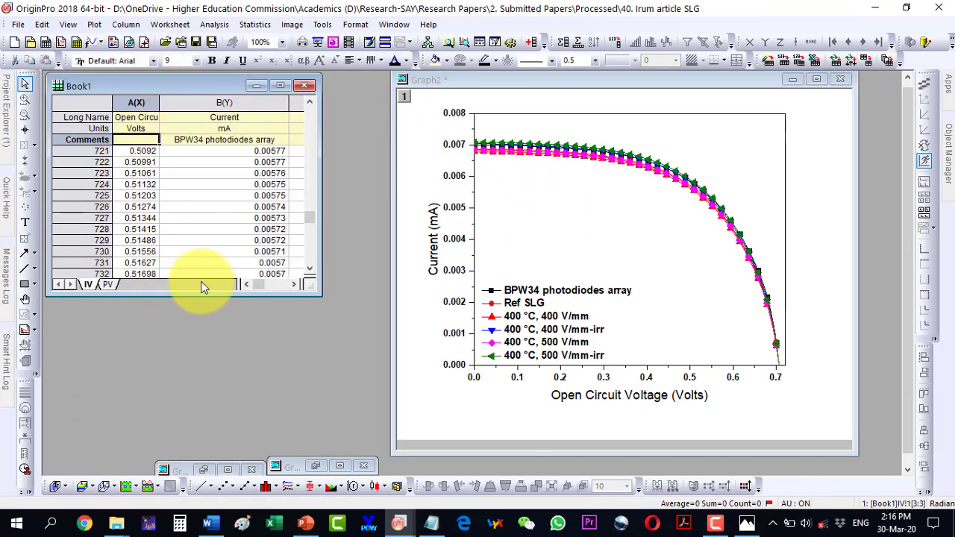
left_click(256, 85)
left_click(817, 79)
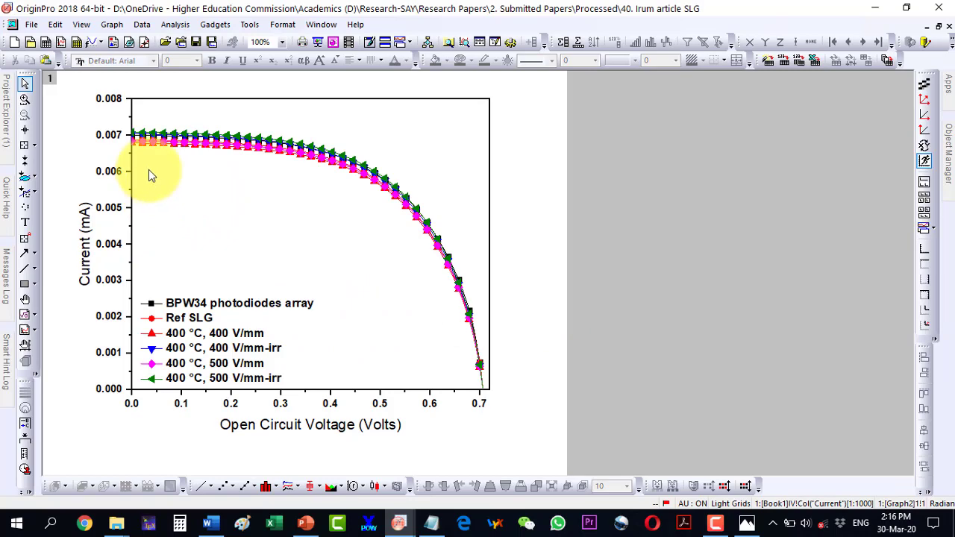
key("ctrl+F5")
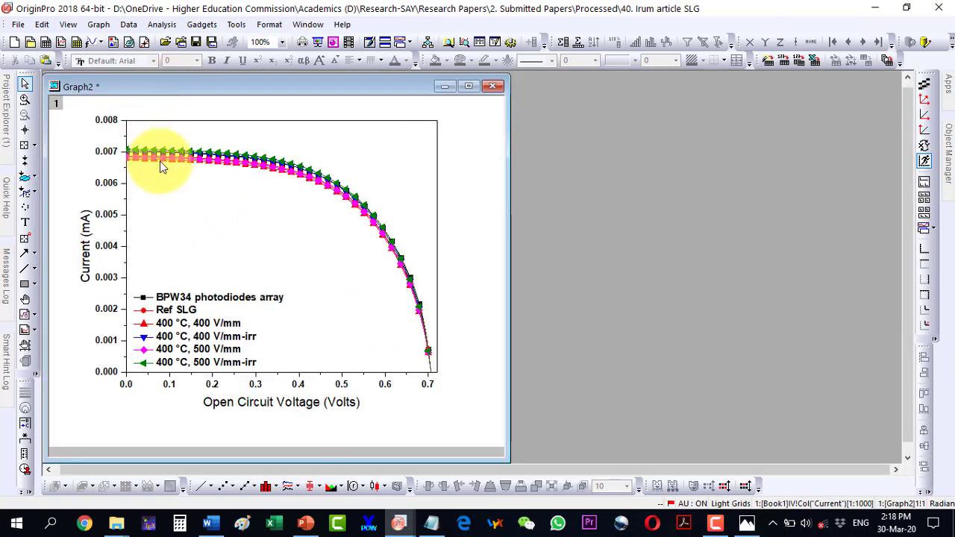
Draw a rectangle with fill color None around the curves' top-left region near 0–0.23 V
left_click(32, 289)
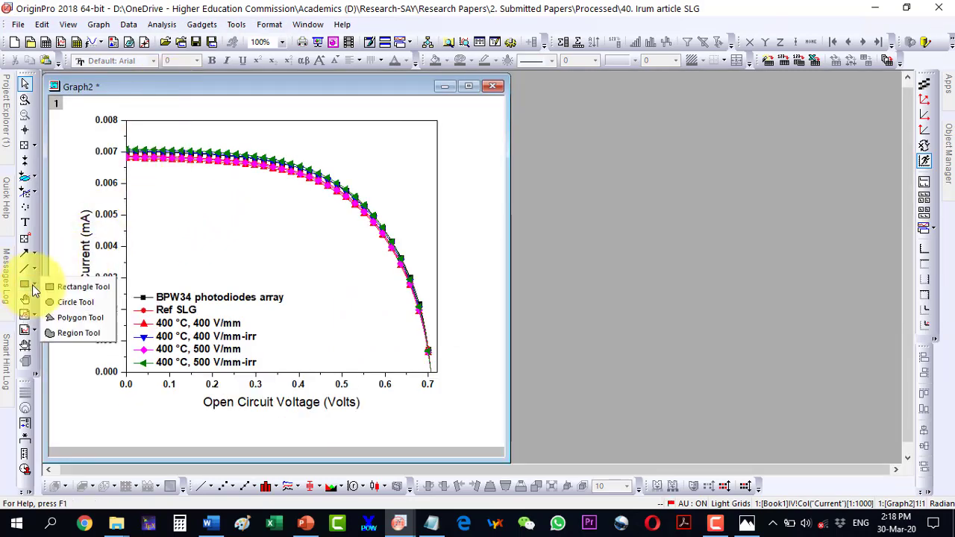
left_click(60, 288)
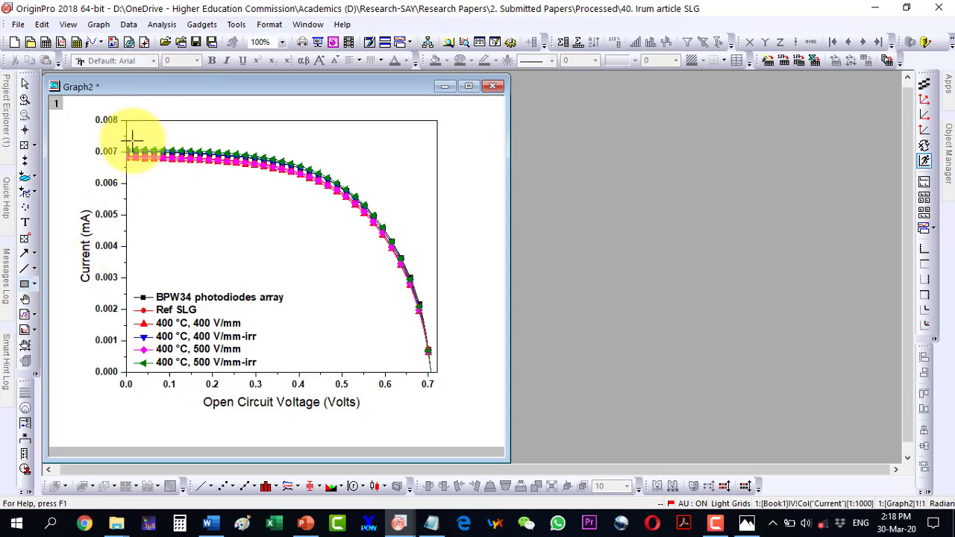
left_click_drag(130, 139, 225, 170)
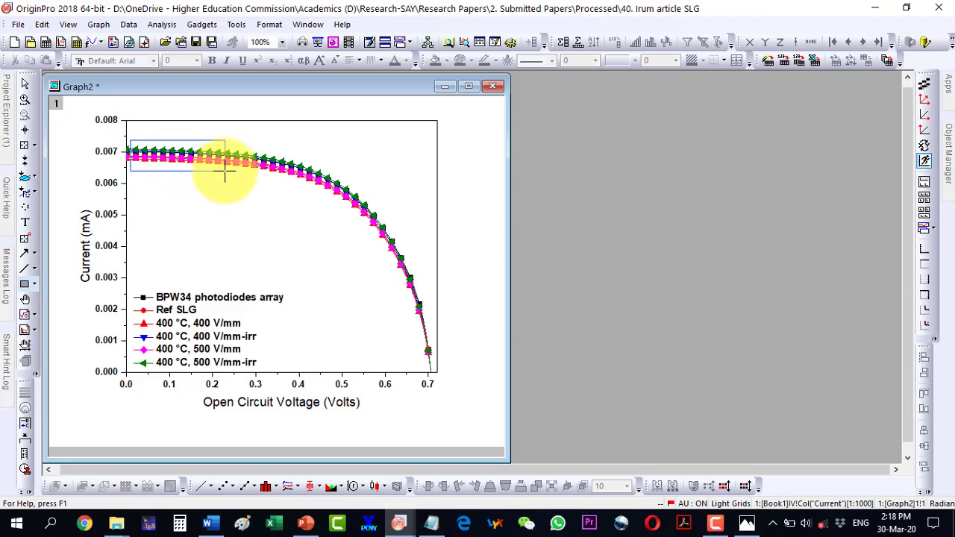
left_click_drag(225, 170, 225, 170)
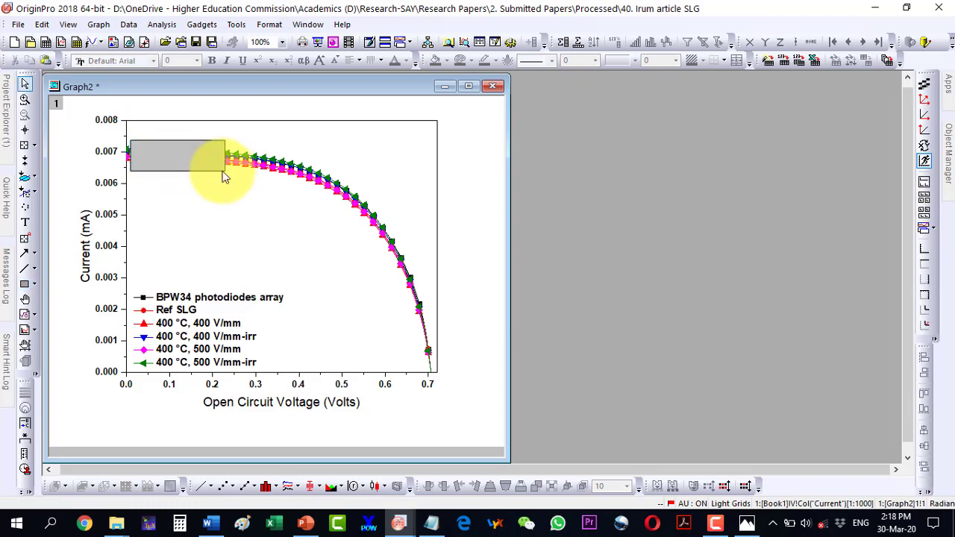
double_click(183, 165)
left_click(602, 117)
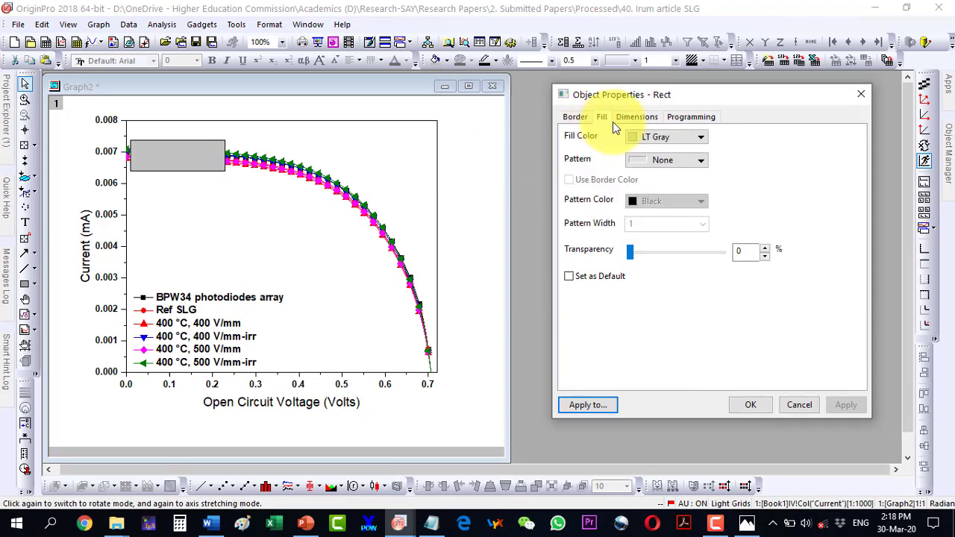
left_click(646, 140)
left_click(655, 157)
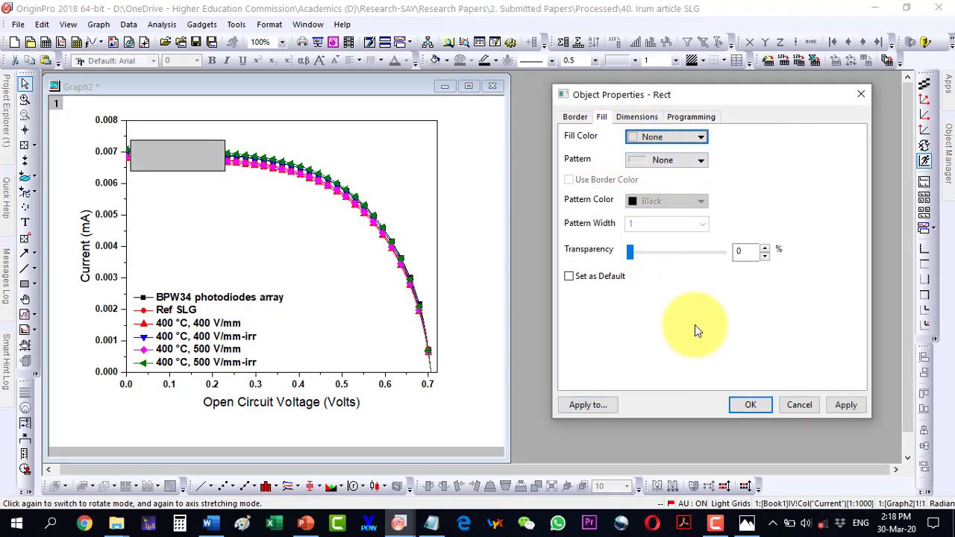
left_click(757, 409)
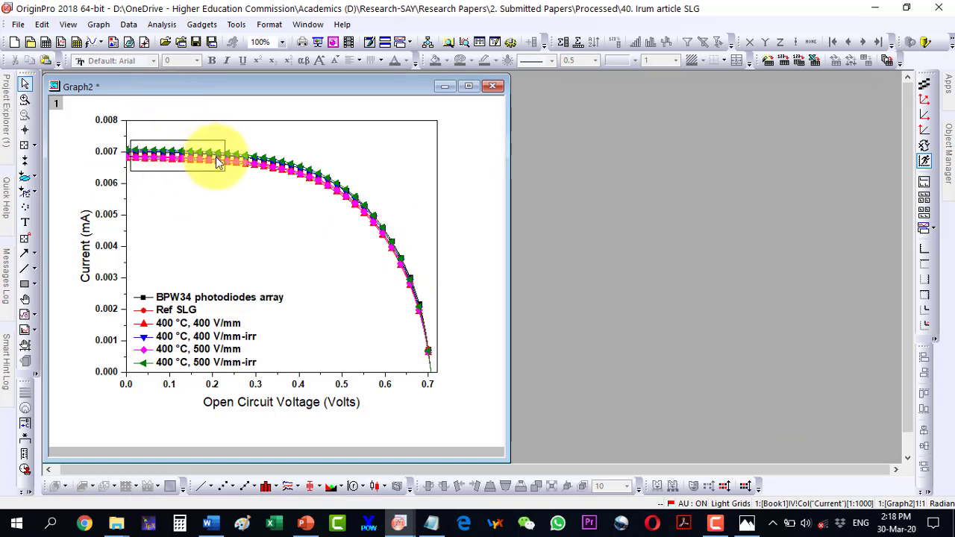
Duplicate Graph2 and move the copy beside the original
right_click(174, 87)
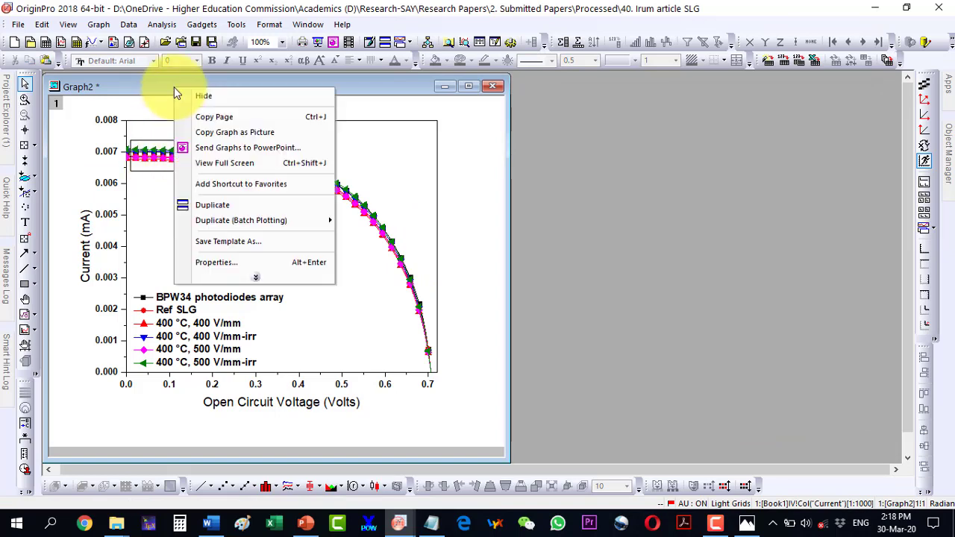
left_click(201, 206)
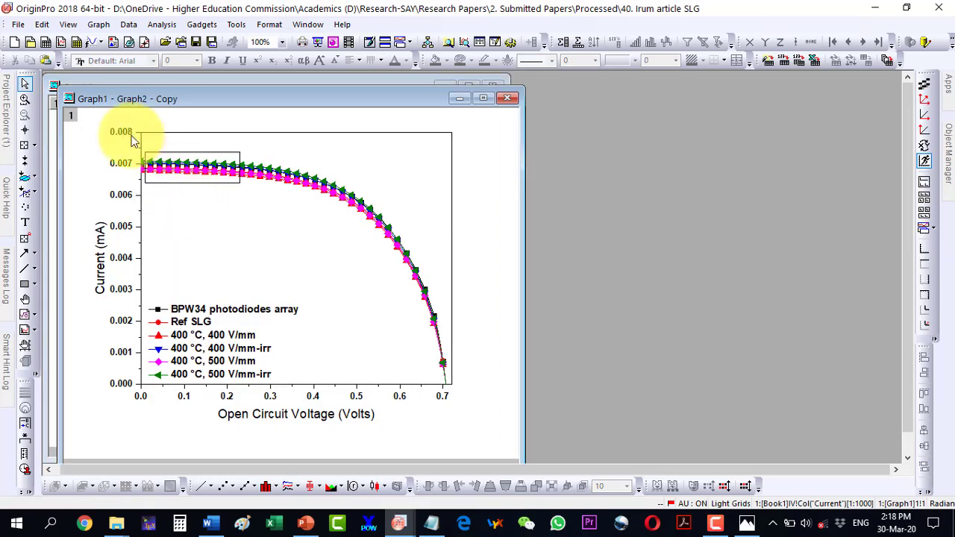
left_click_drag(94, 100, 329, 90)
Maximize the copied graph and view the page at 200% magnification
left_click(720, 89)
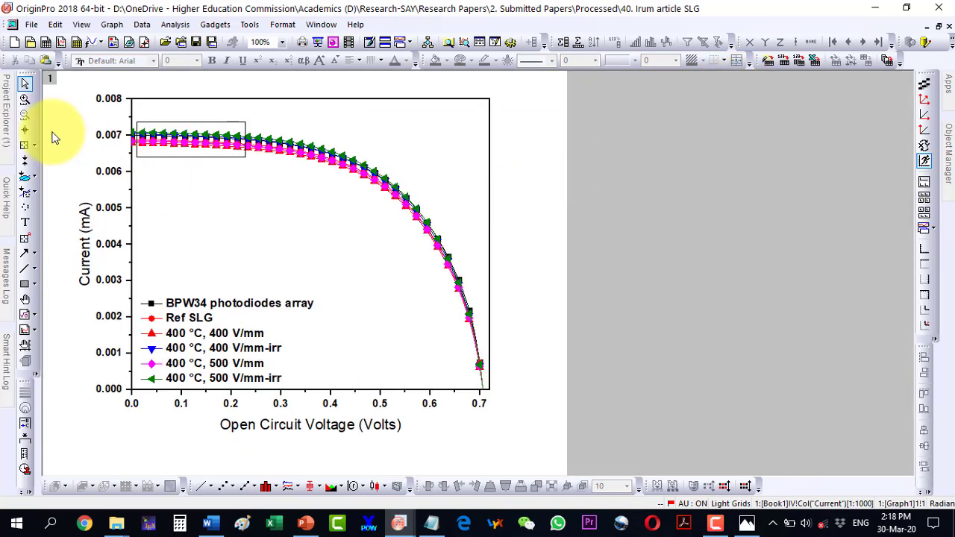
left_click(24, 100)
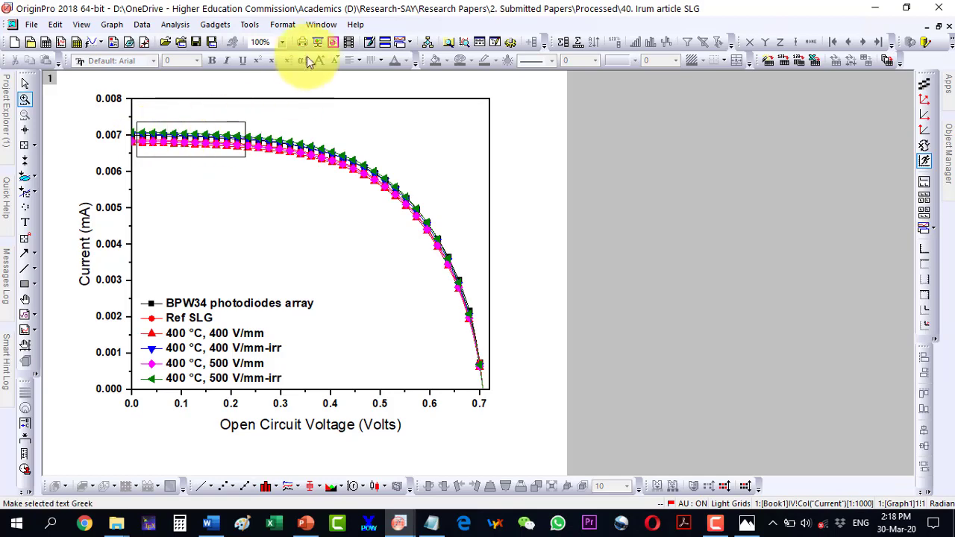
left_click(282, 41)
left_click(264, 90)
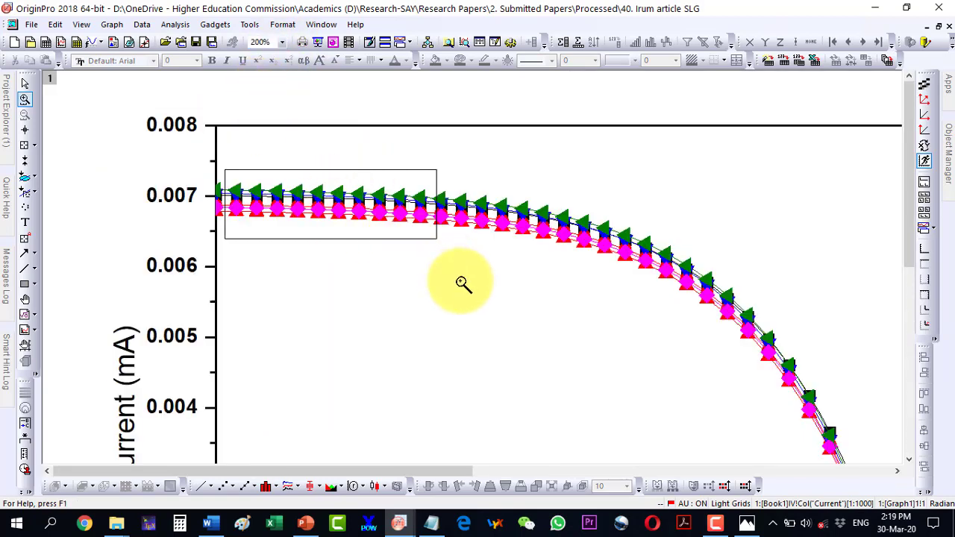
left_click(24, 82)
scroll(473, 335, "up", 4)
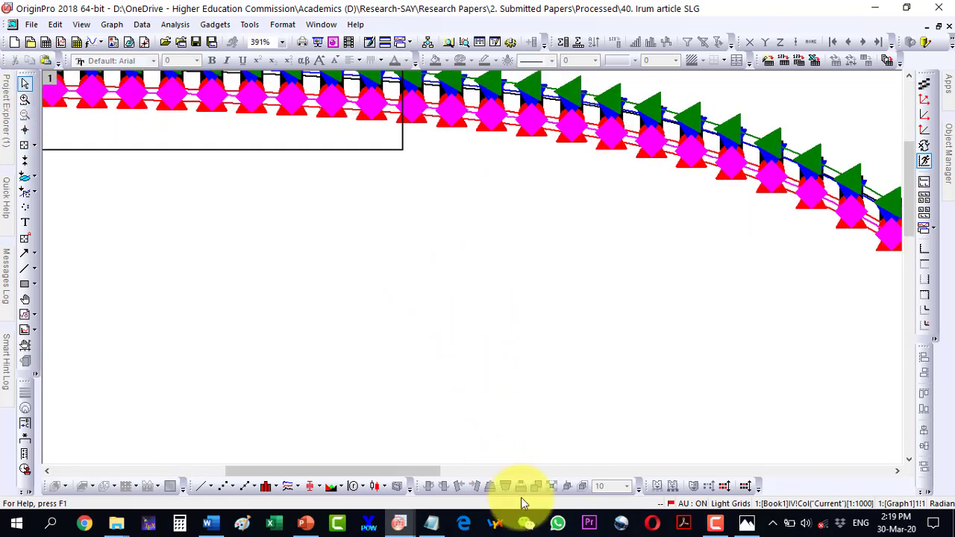
left_click_drag(412, 470, 336, 471)
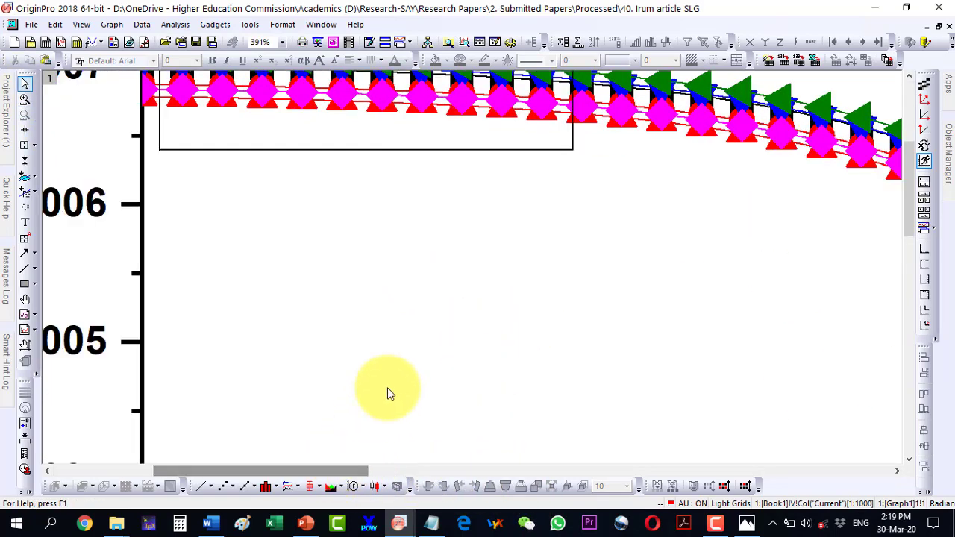
scroll(489, 347, "up", 3)
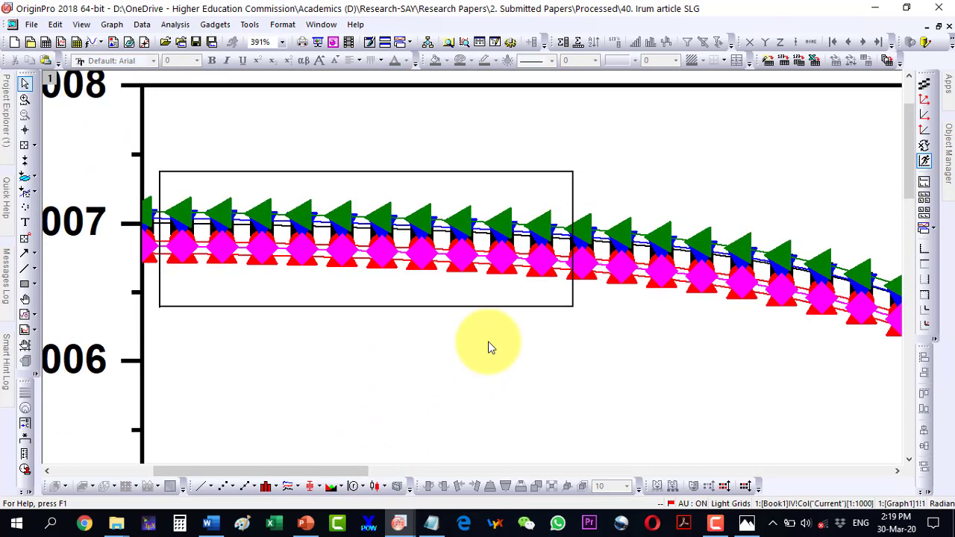
Zoom the axes onto the boxed plateau region around 0.007 mA
left_click(24, 101)
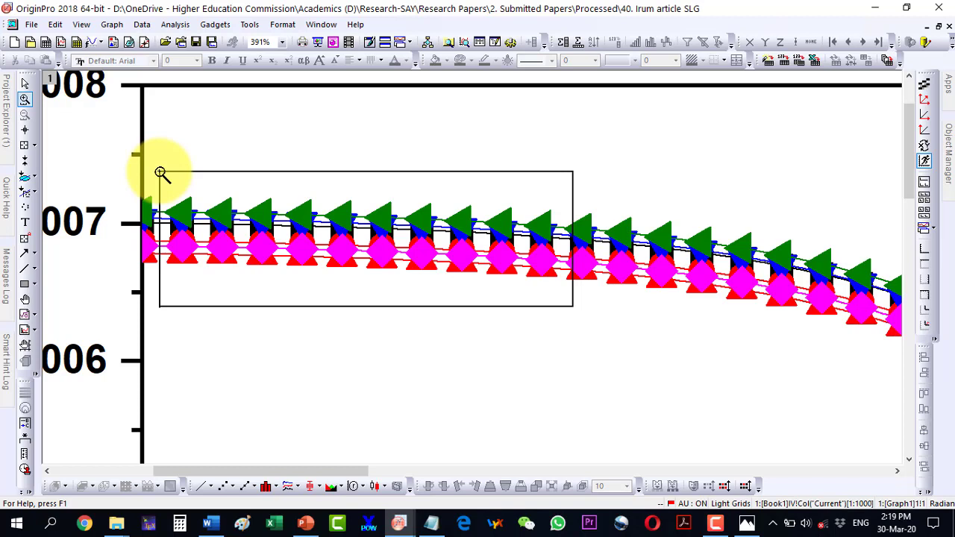
left_click_drag(161, 173, 571, 310)
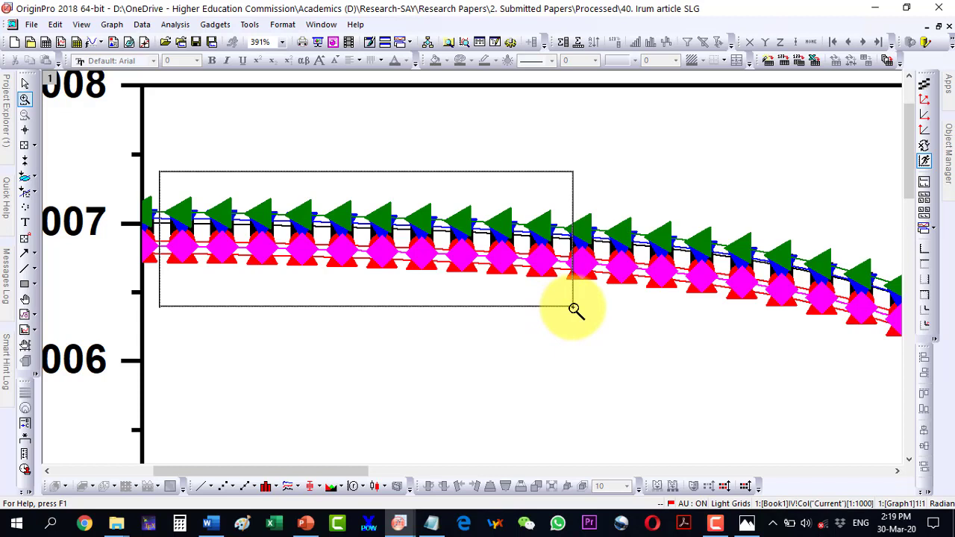
left_click_drag(575, 309, 576, 310)
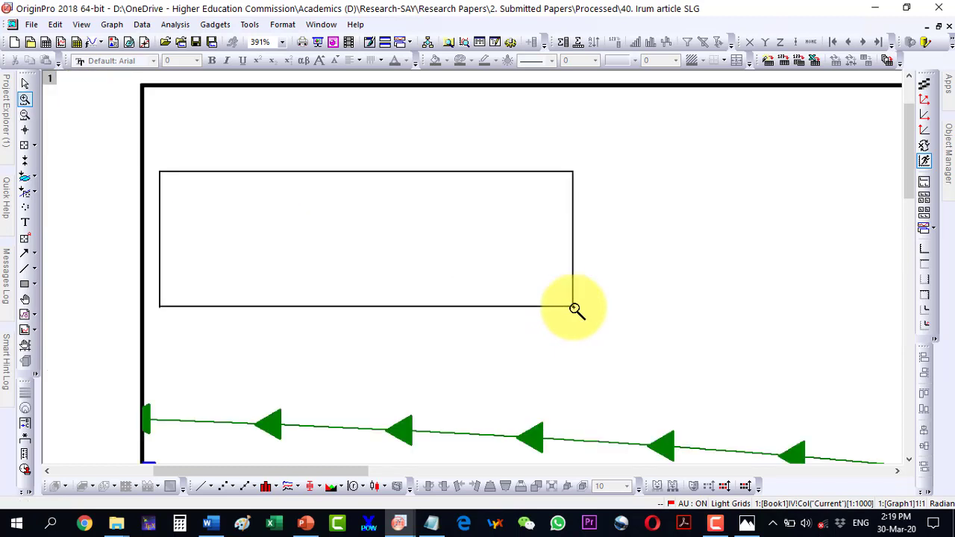
scroll(395, 198, "down", 3)
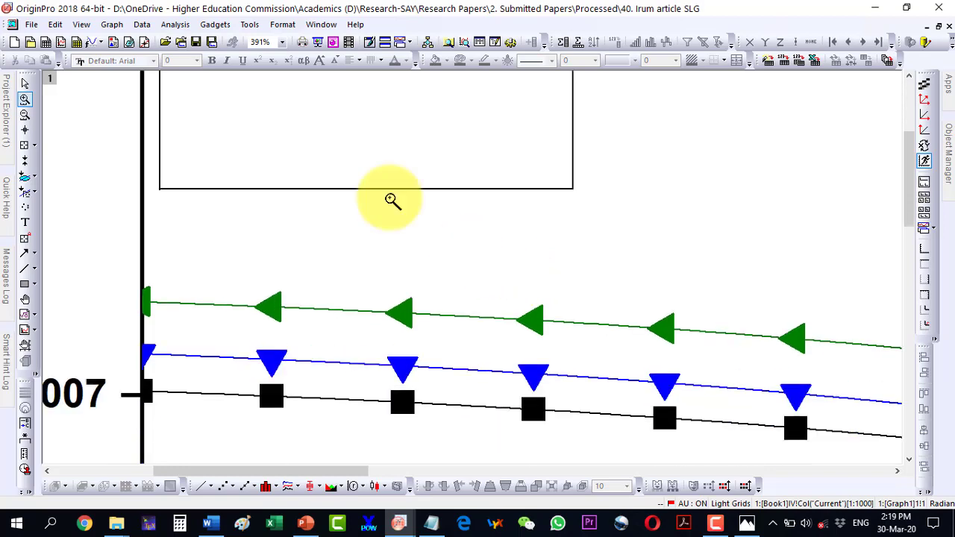
left_click(282, 43)
Return the view to 100% and delete the empty rectangle and the legend
left_click(265, 88)
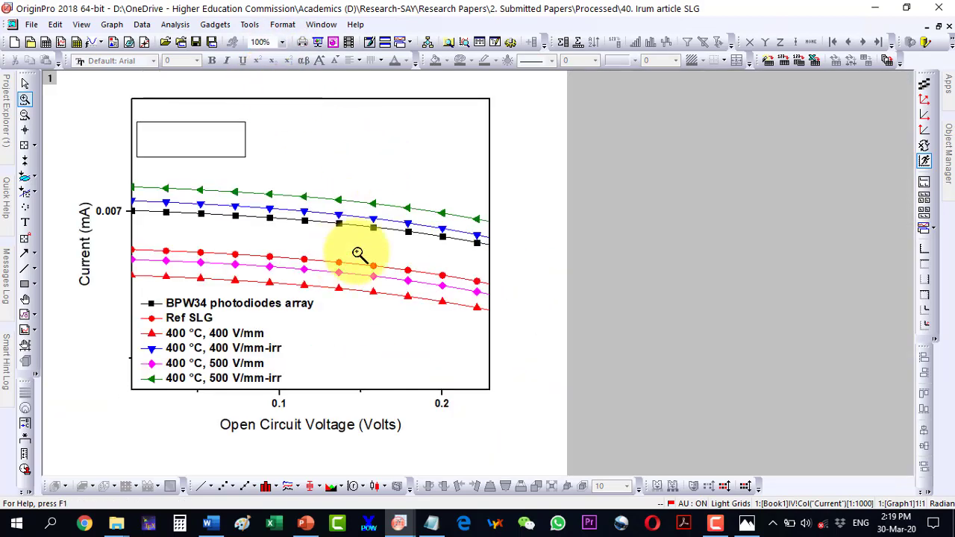
left_click(26, 84)
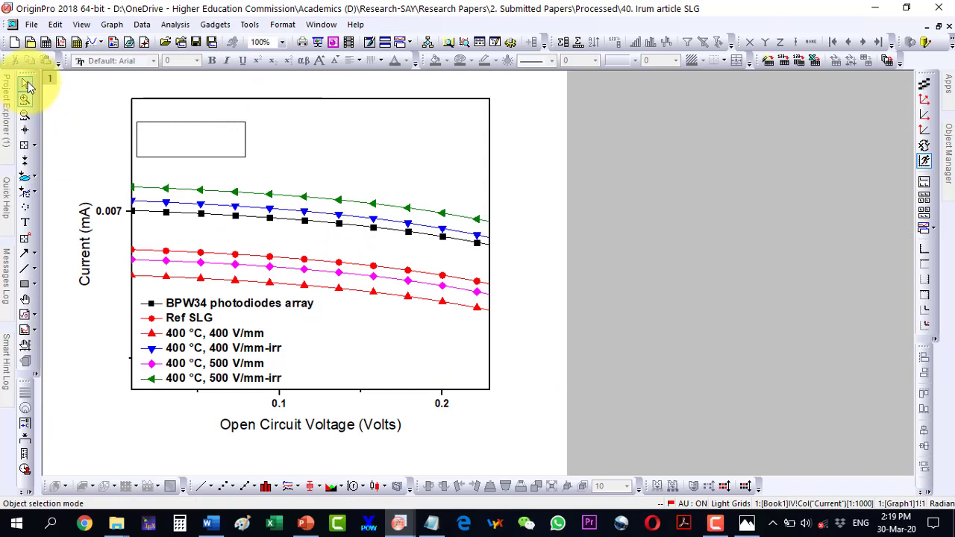
left_click(175, 158)
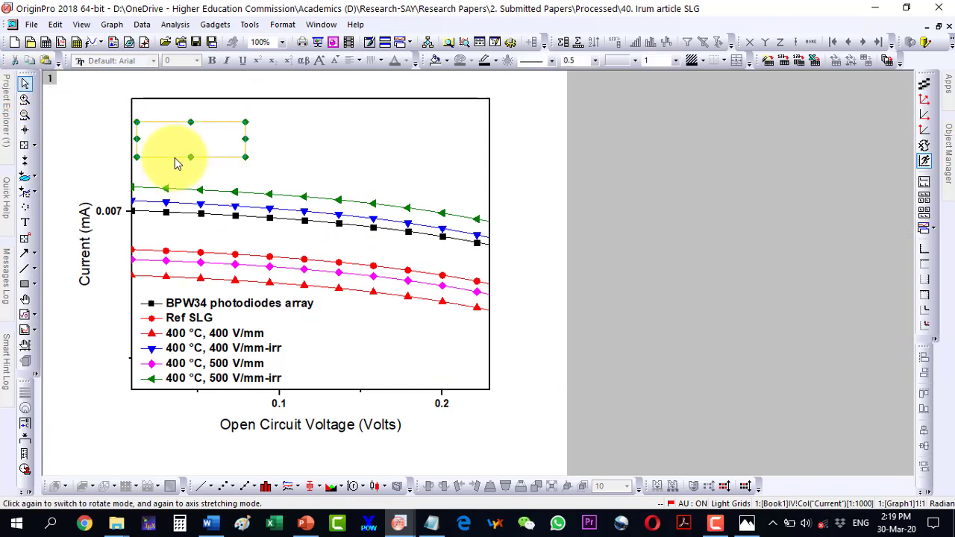
left_click(174, 162)
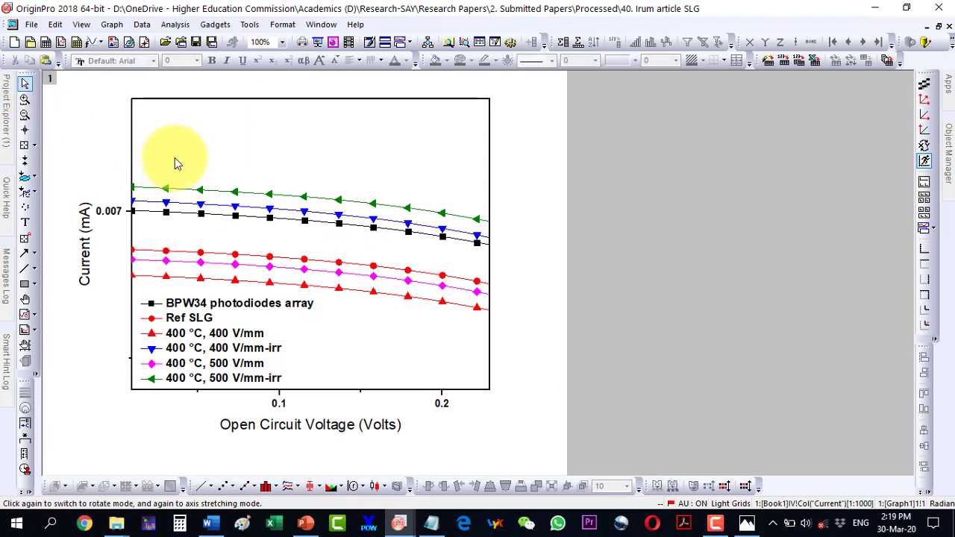
left_click(209, 352)
key("Delete")
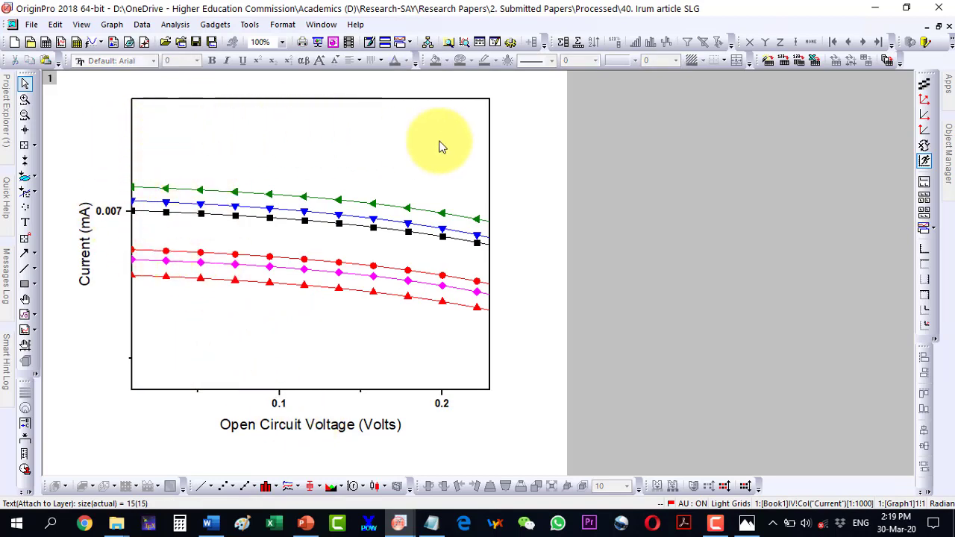
Delete the Current (mA) and Open Circuit Voltage (Volts) axis titles and open the Y axis settings
mouse_move(144, 261)
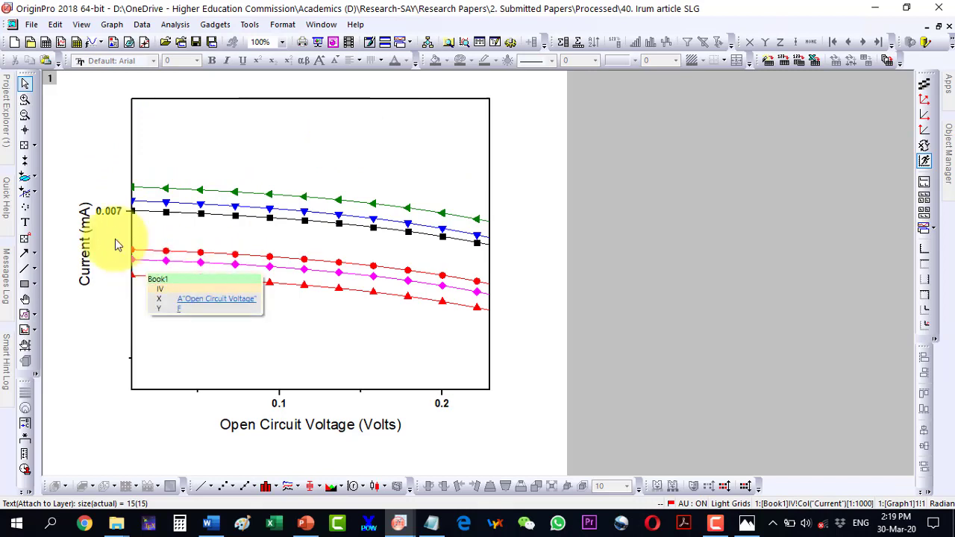
left_click(84, 258)
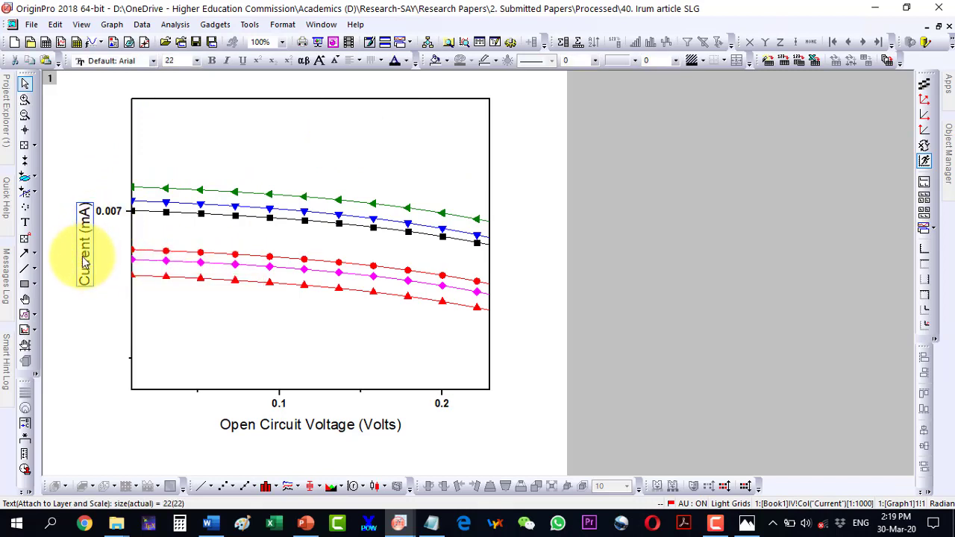
key("Delete")
left_click(310, 423)
key("Delete")
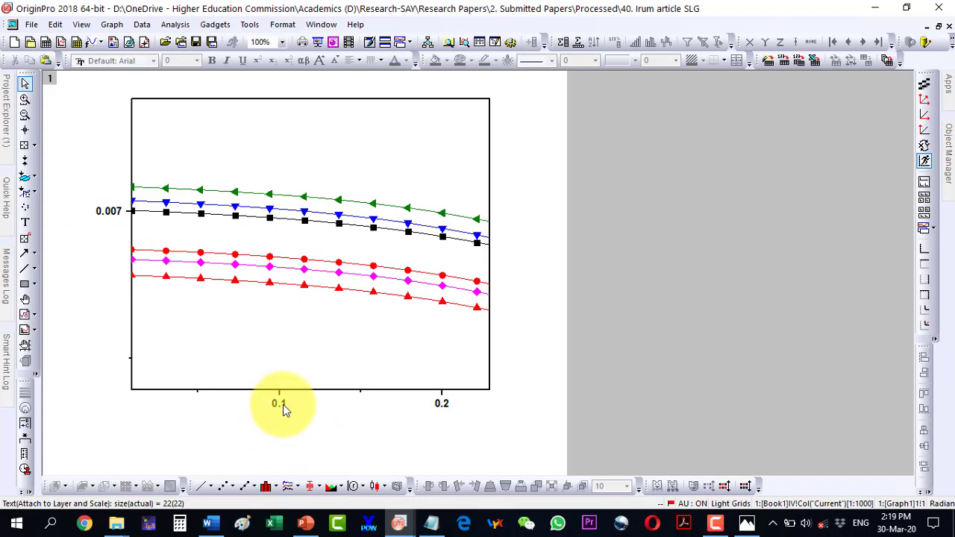
left_click(112, 214)
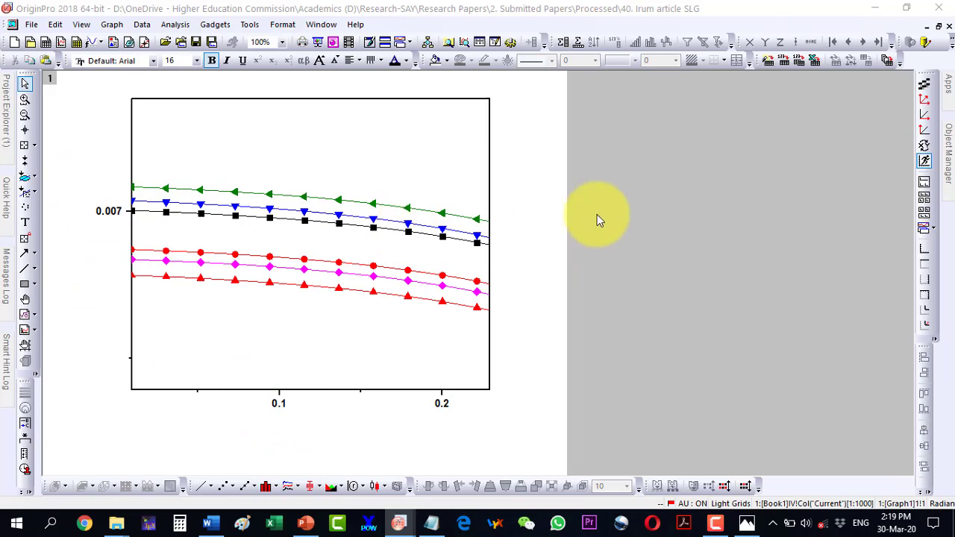
left_click_drag(108, 19, 694, 26)
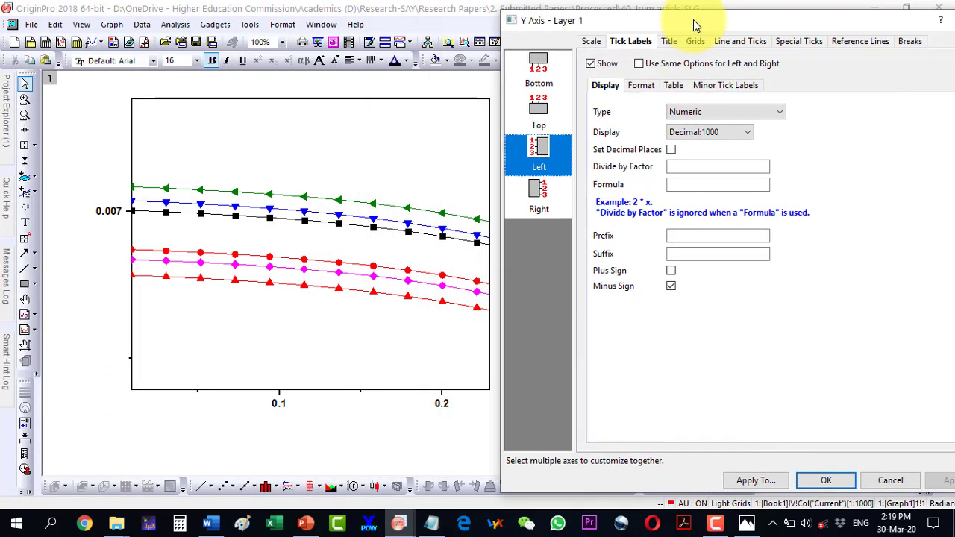
Set the Y axis major tick increment to 2E-4 and apply it
left_click(591, 41)
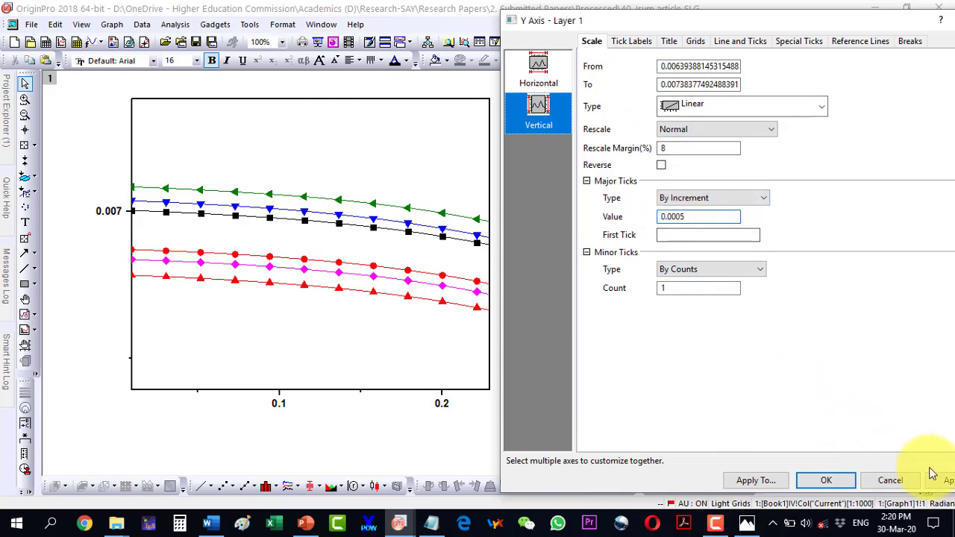
left_click(944, 484)
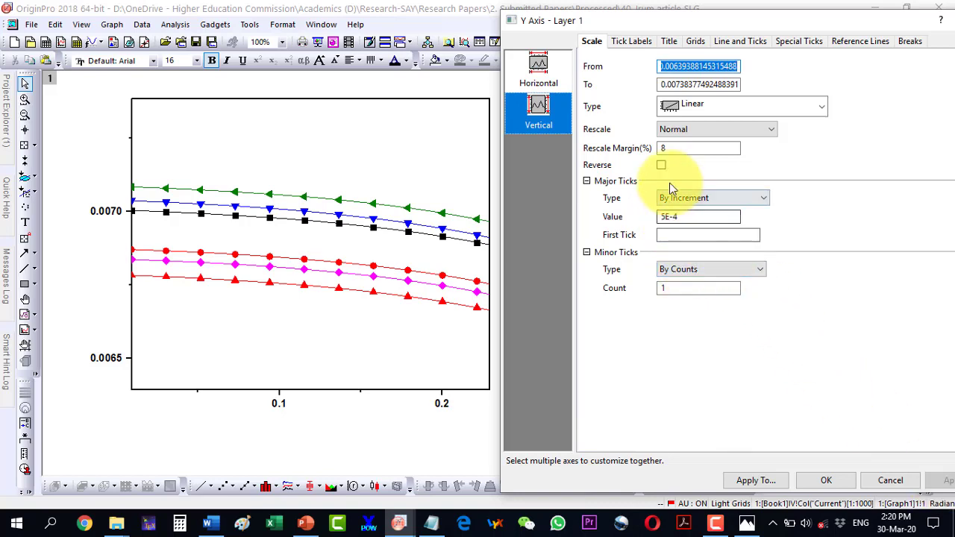
double_click(664, 217)
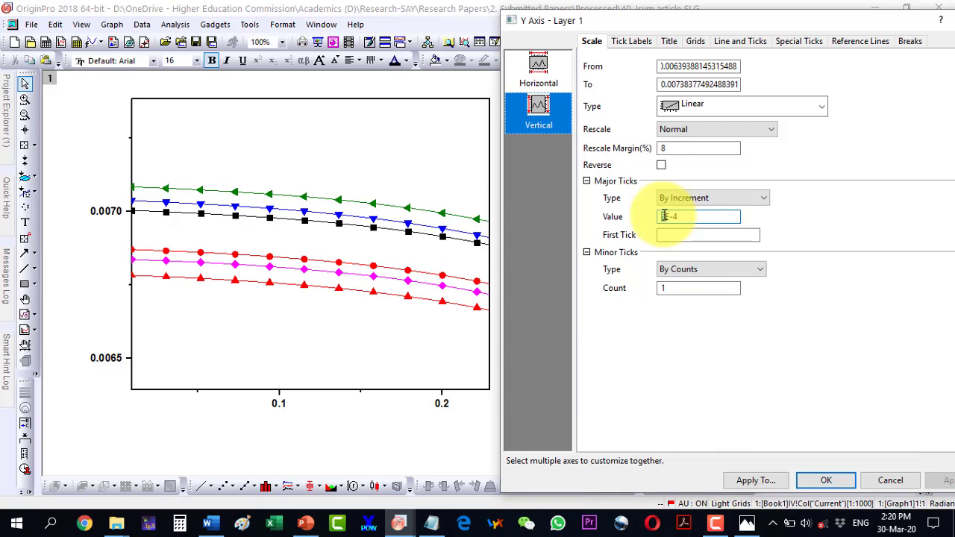
type("1")
left_click(945, 480)
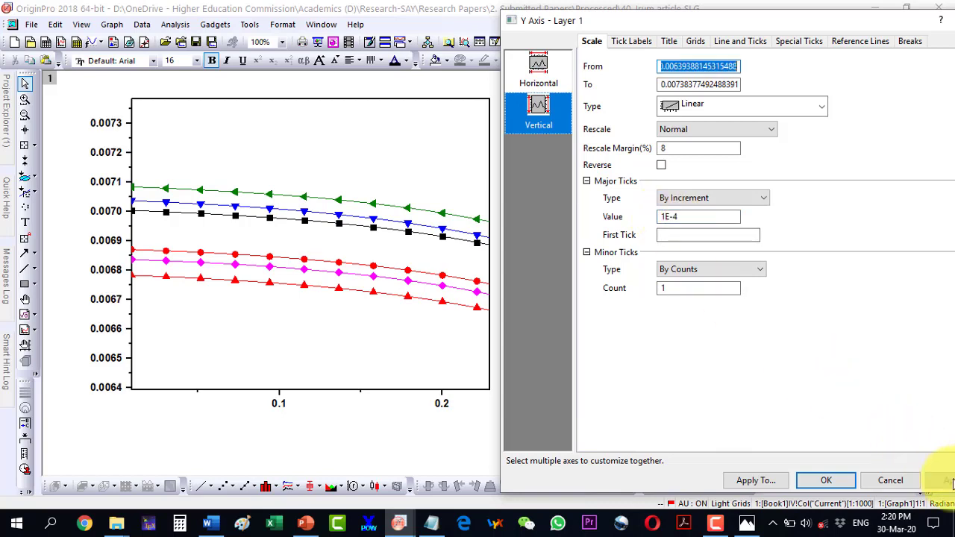
double_click(664, 217)
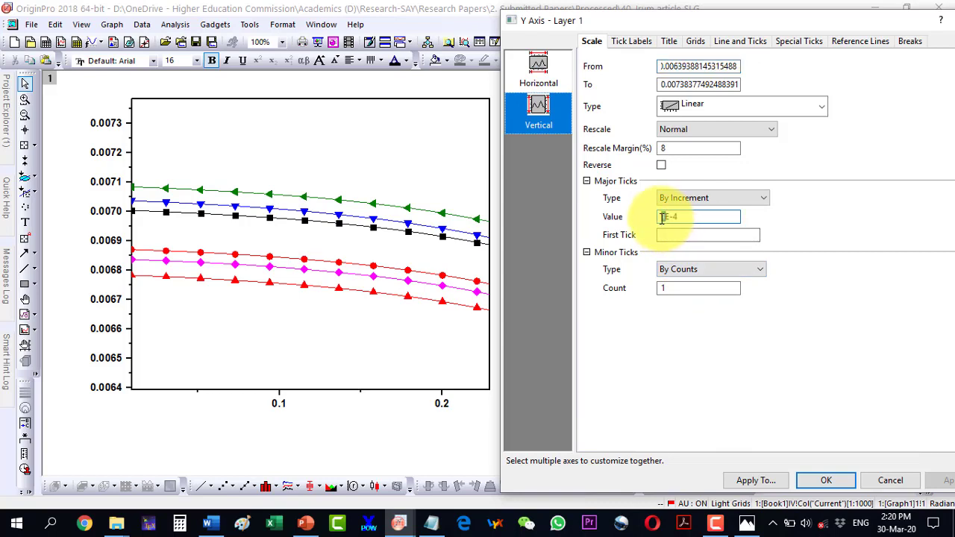
type("2")
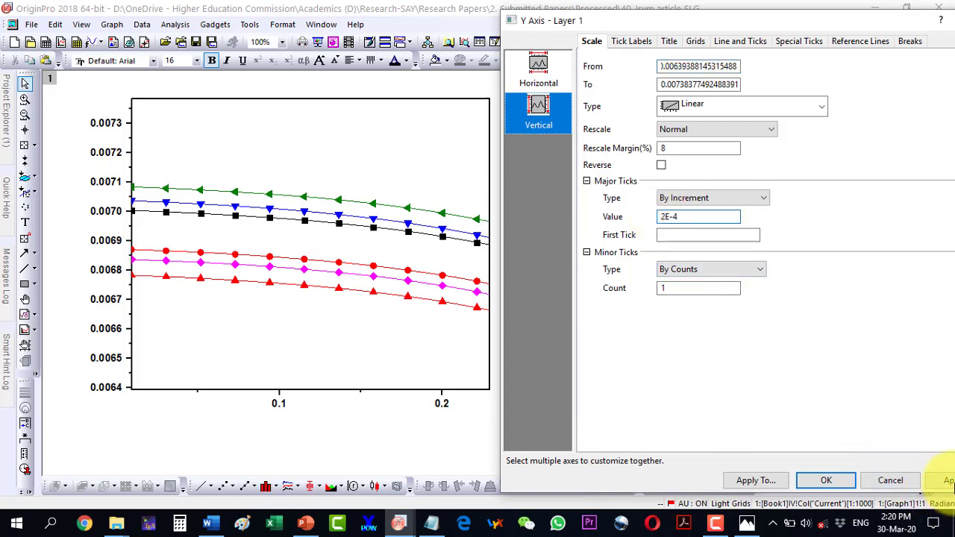
left_click(944, 480)
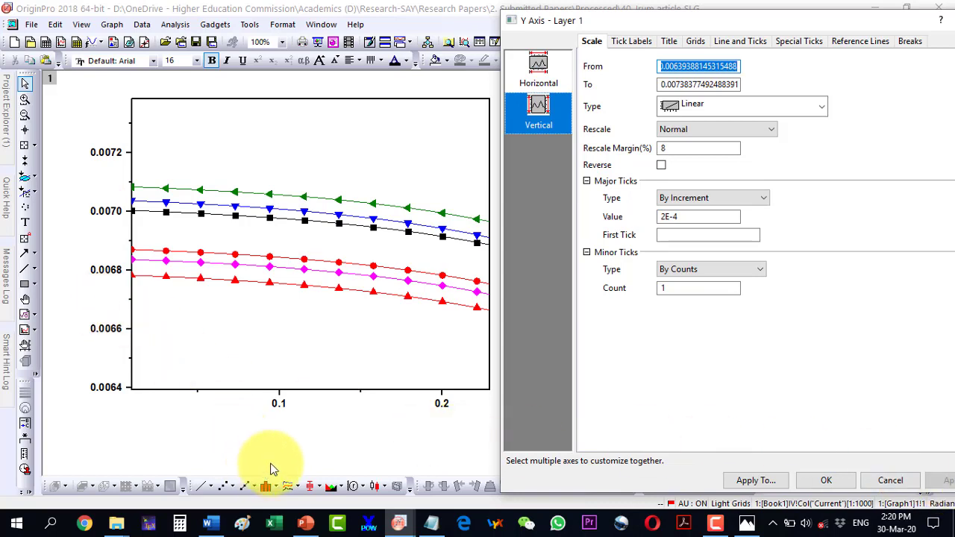
Set the X axis major tick increment to 0.05 and close the Axis dialog
left_click(542, 71)
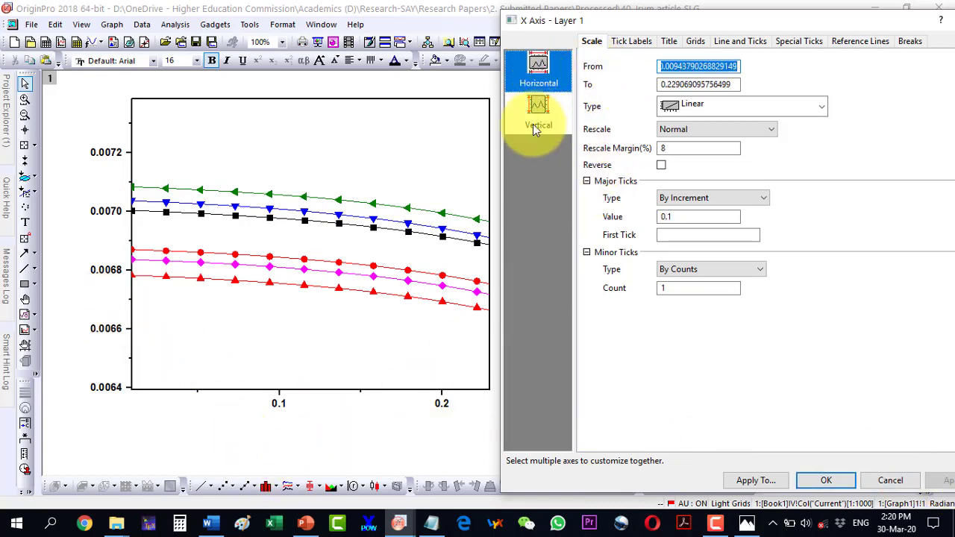
double_click(666, 217)
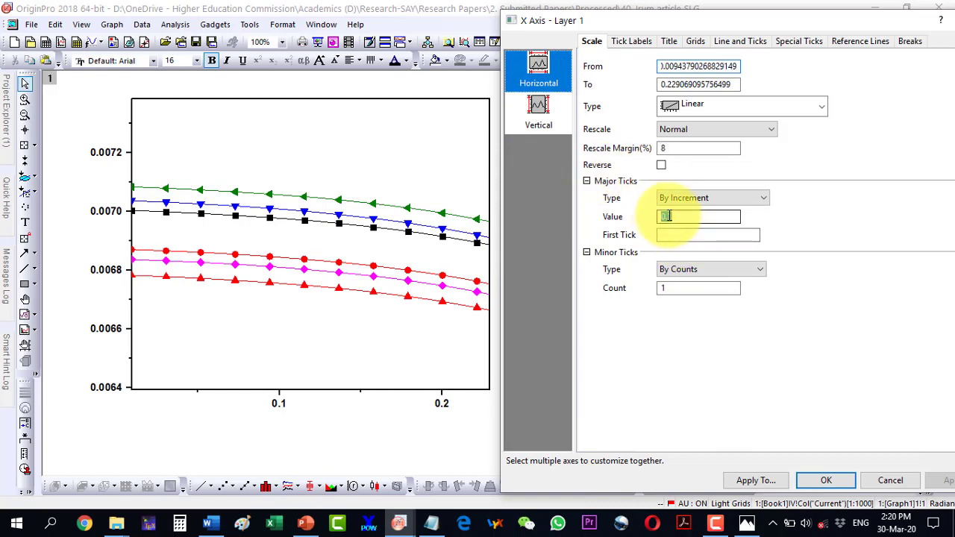
type("05")
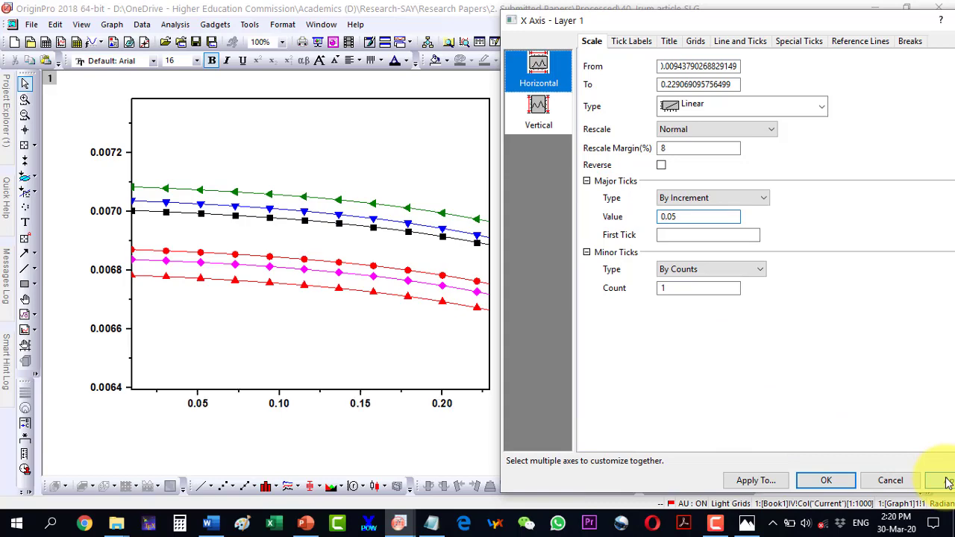
left_click(824, 482)
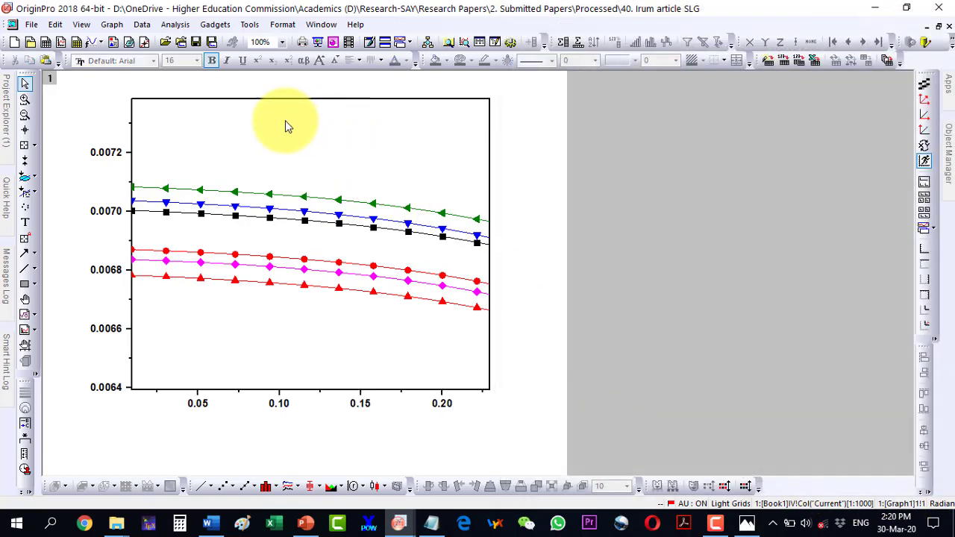
Tile the graph windows and copy the zoomed copy's plot layer
left_click(939, 27)
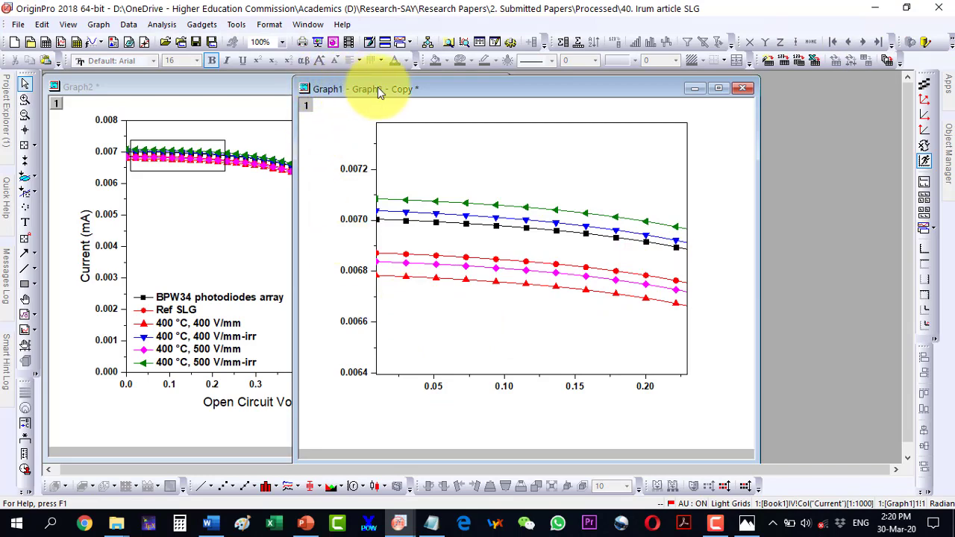
left_click_drag(377, 87, 480, 87)
left_click(583, 156)
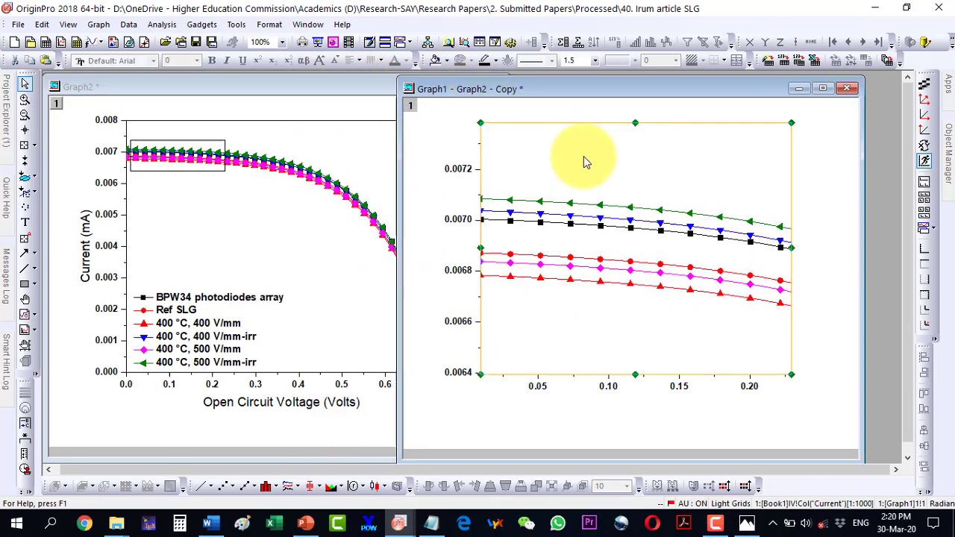
right_click(583, 156)
left_click(608, 180)
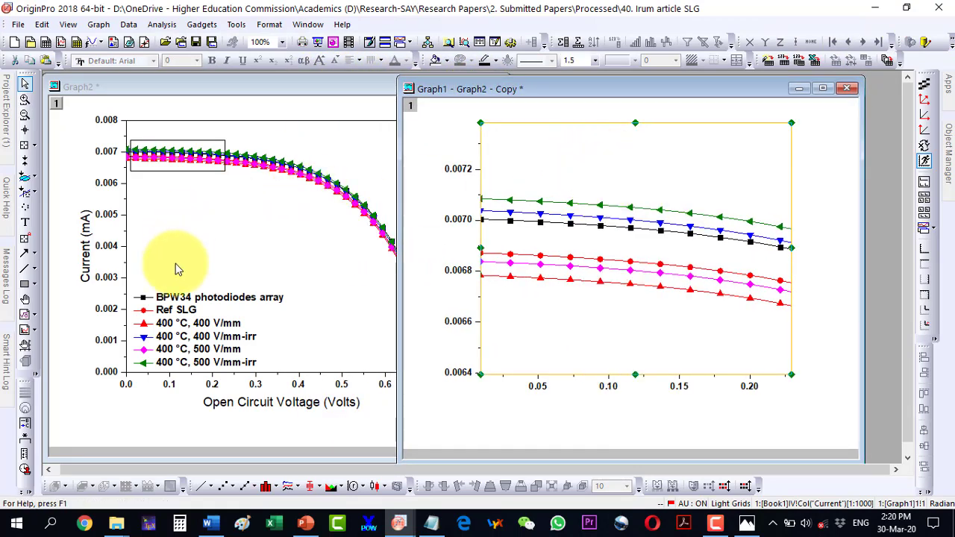
Paste the copied plot into Graph2 as layer 2 and maximize Graph2
left_click(177, 269)
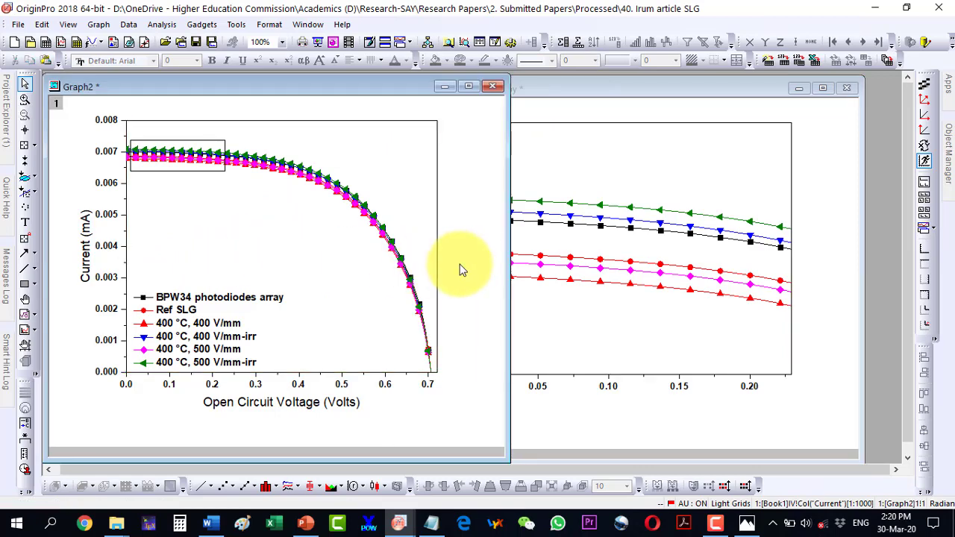
key("ctrl+v")
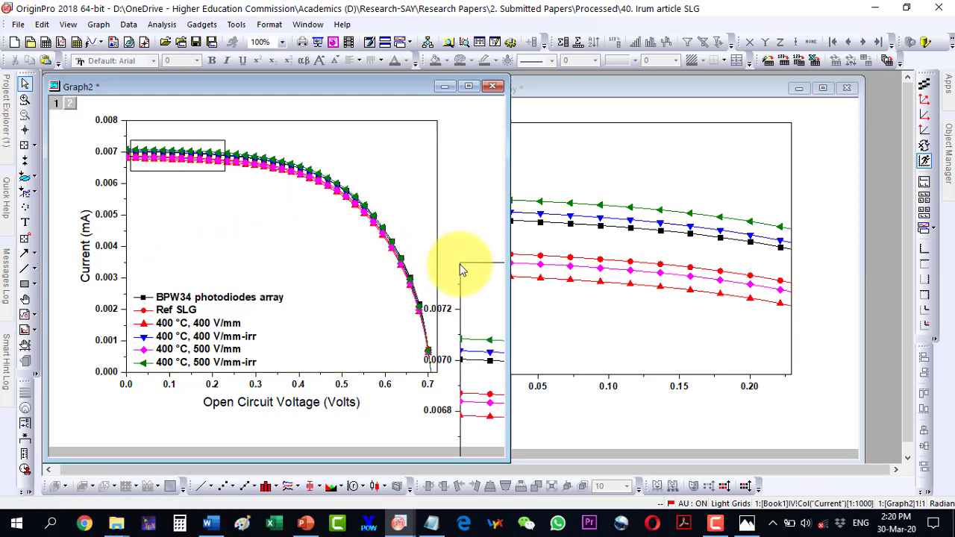
left_click(471, 86)
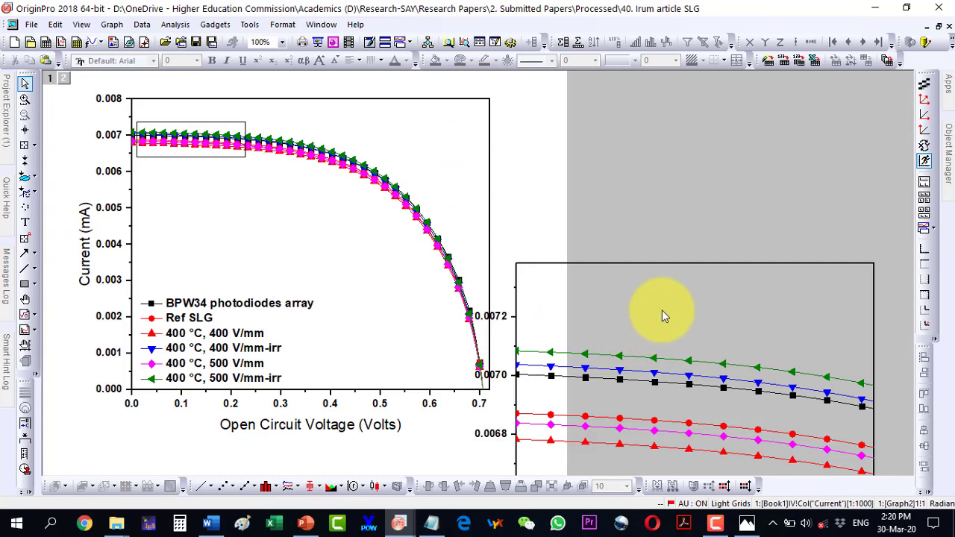
left_click(662, 309)
Shrink the pasted layer into an inset placed in the main plot's upper left
left_click_drag(689, 323, 243, 198)
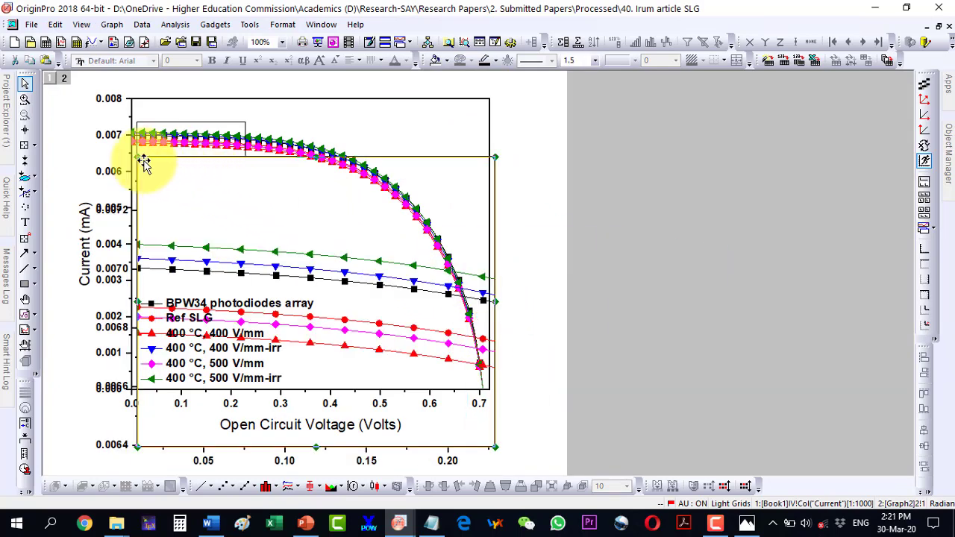
left_click_drag(136, 158, 333, 303)
left_click_drag(401, 338, 192, 186)
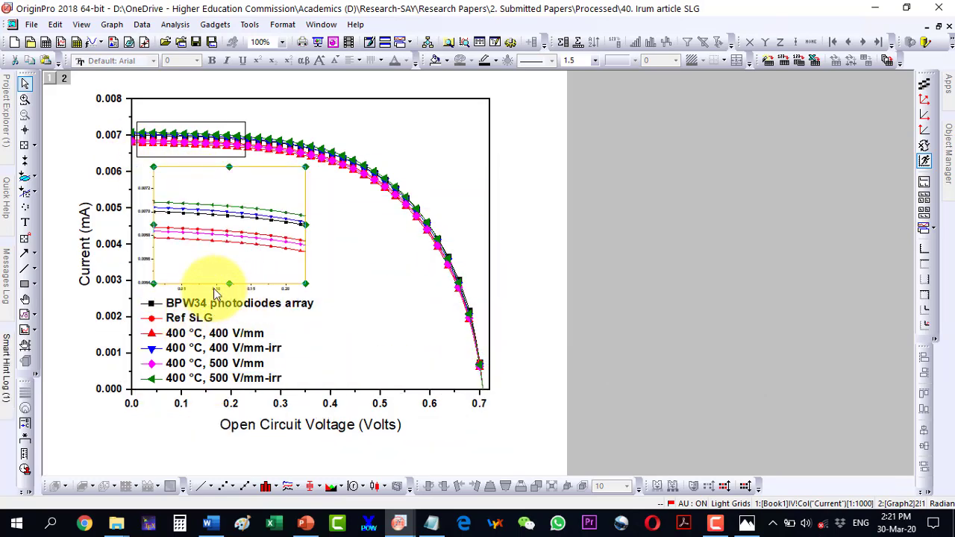
Enlarge the inset's bottom and left axis tick labels to font size 41
left_click(214, 289)
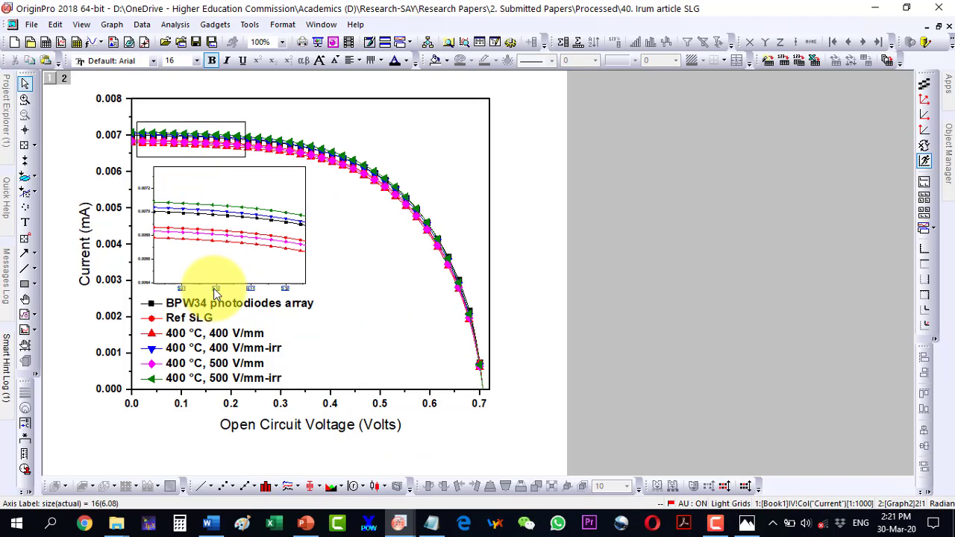
key("ctrl+shift+period")
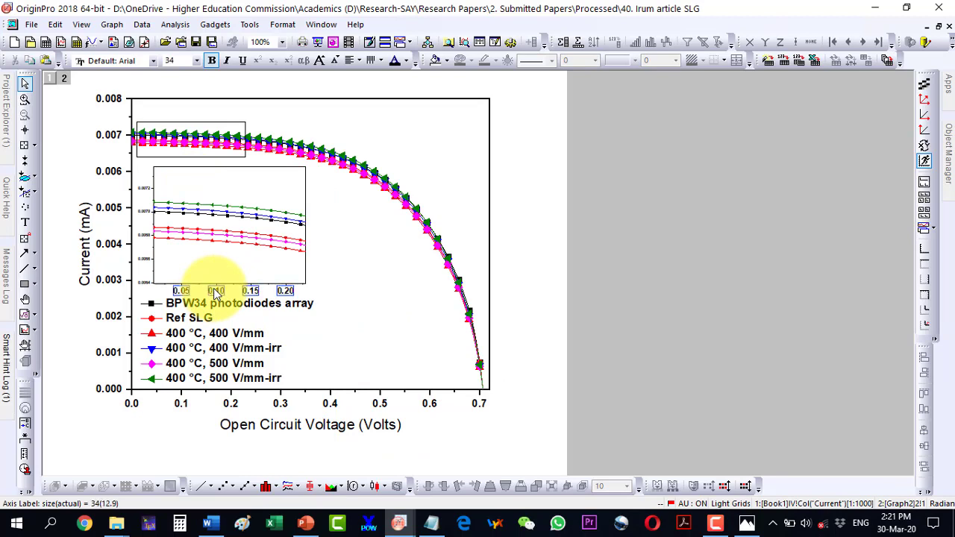
key("ctrl+shift+period")
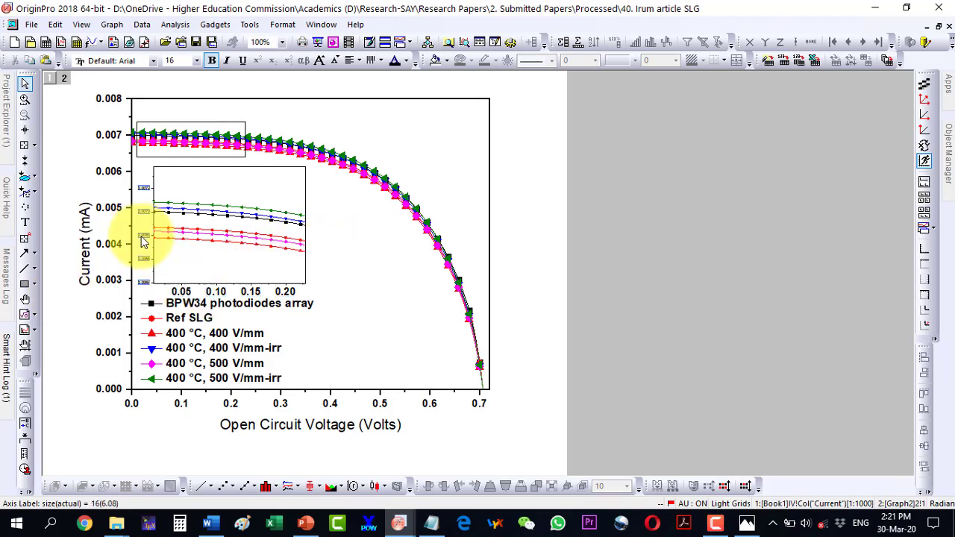
left_click(180, 289)
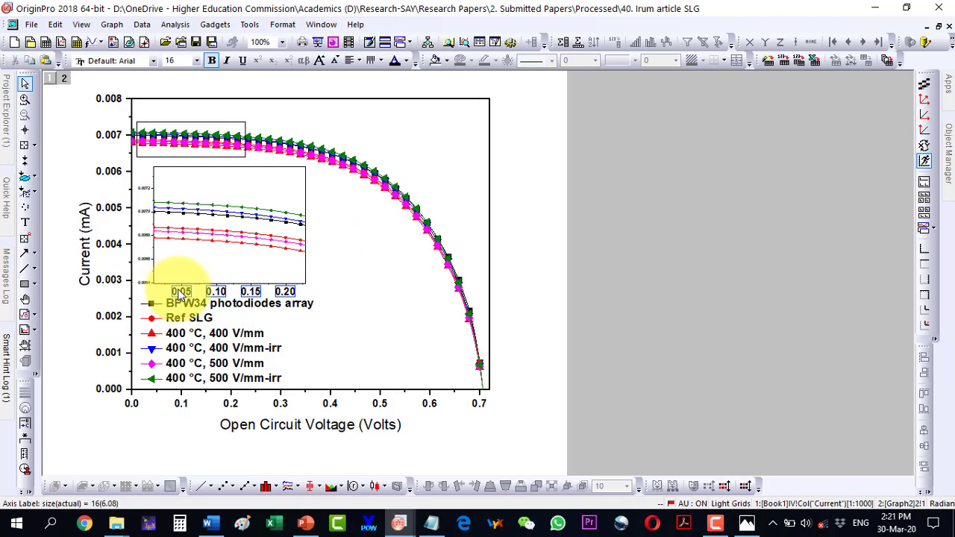
left_click(142, 241)
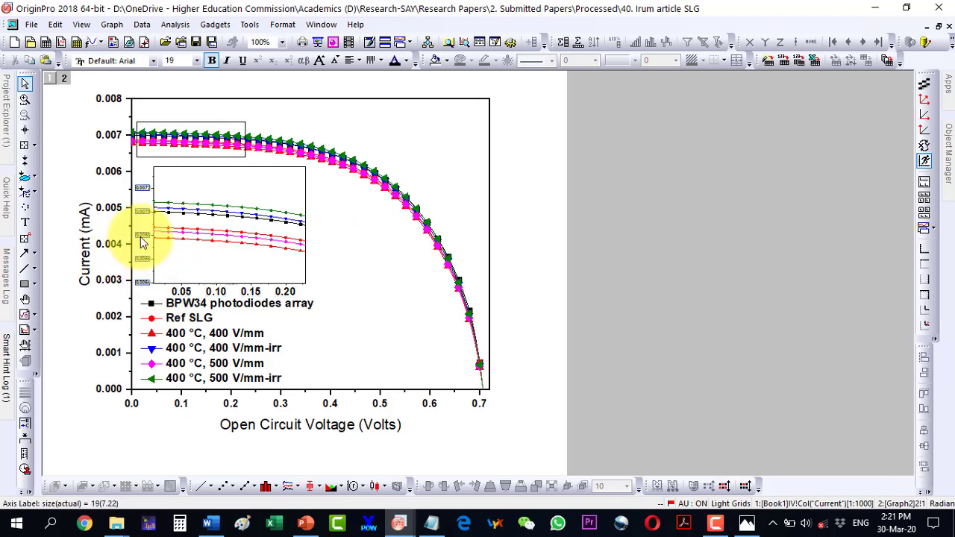
scroll(143, 241, "up", 5)
scroll(143, 241, "up", 2)
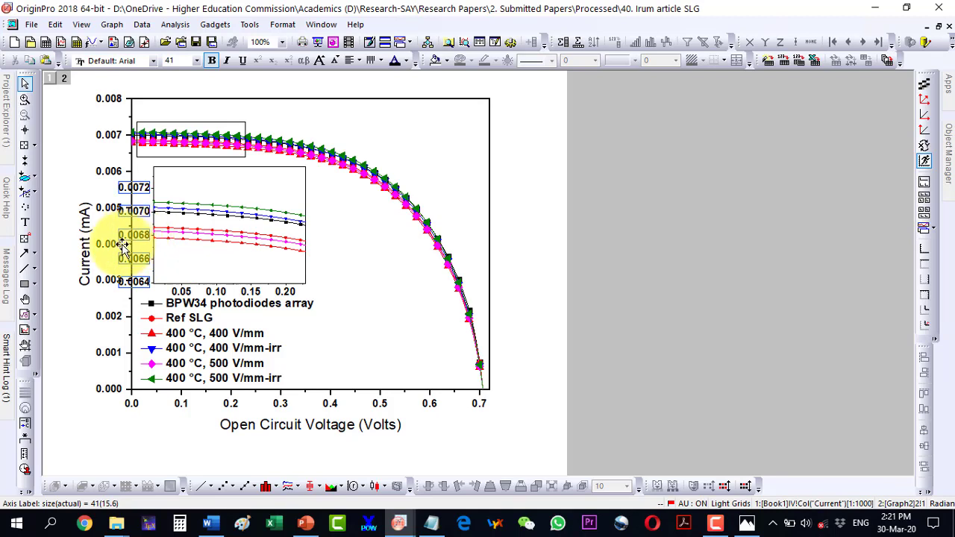
left_click(228, 278)
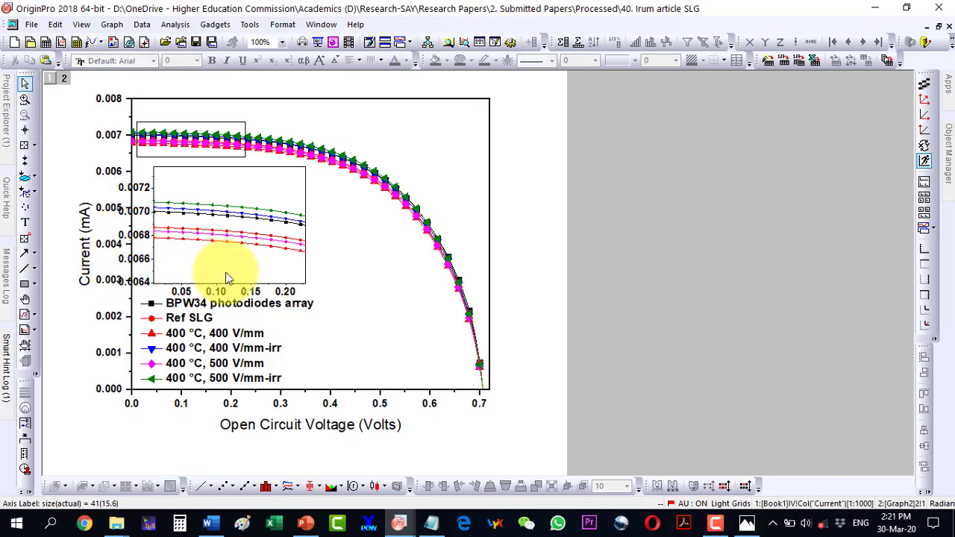
Nudge the inset right, clear of the main axis labels, then select its green curve
left_click(235, 230)
left_click_drag(234, 231, 234, 231)
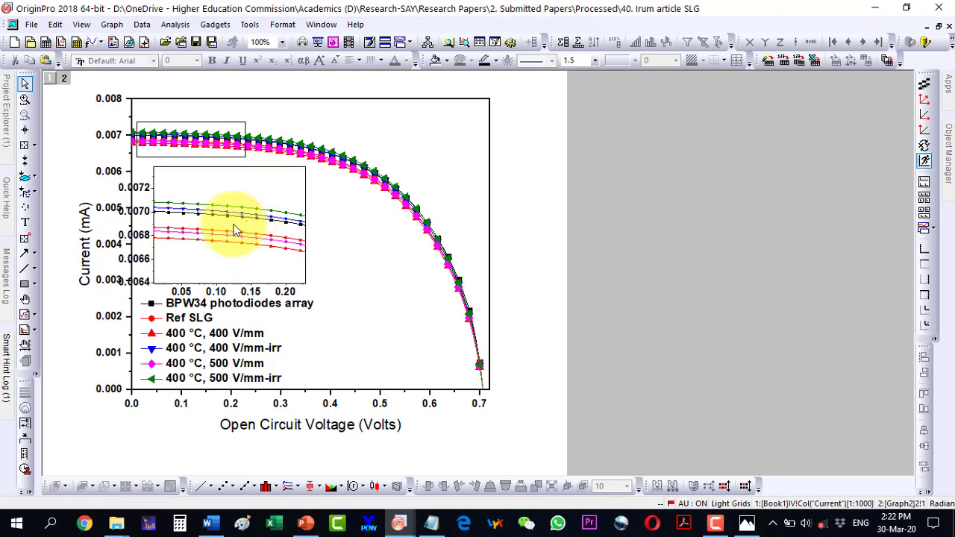
key("ctrl+z")
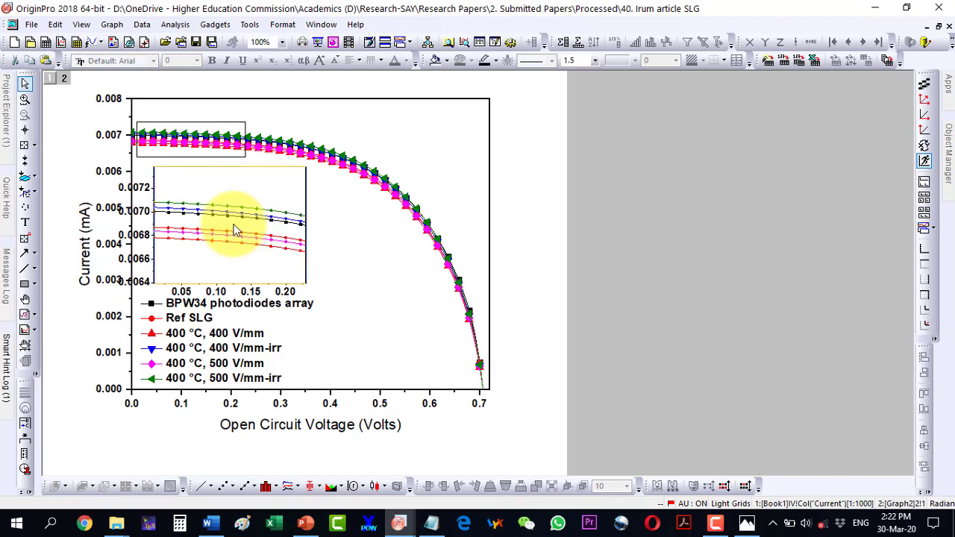
left_click(235, 231)
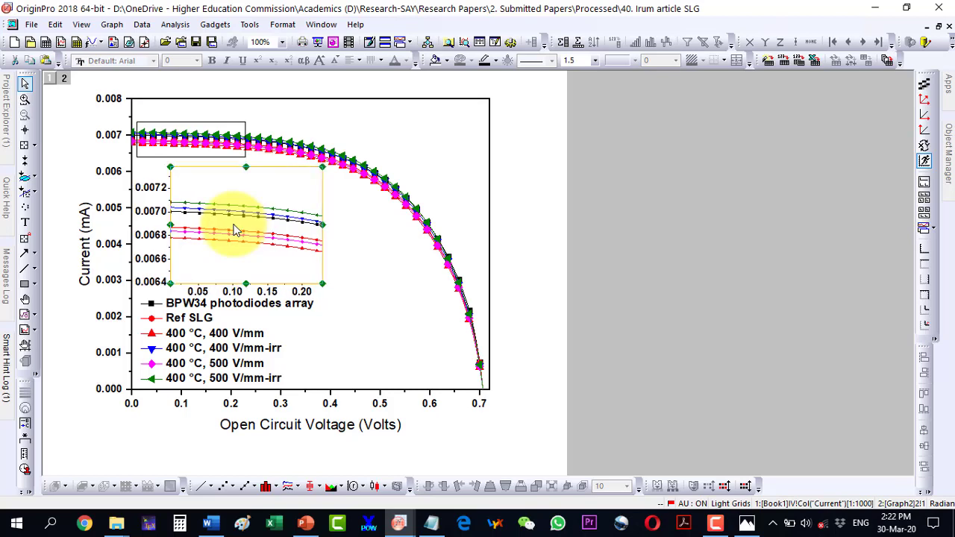
key("ctrl+z")
left_click(235, 230)
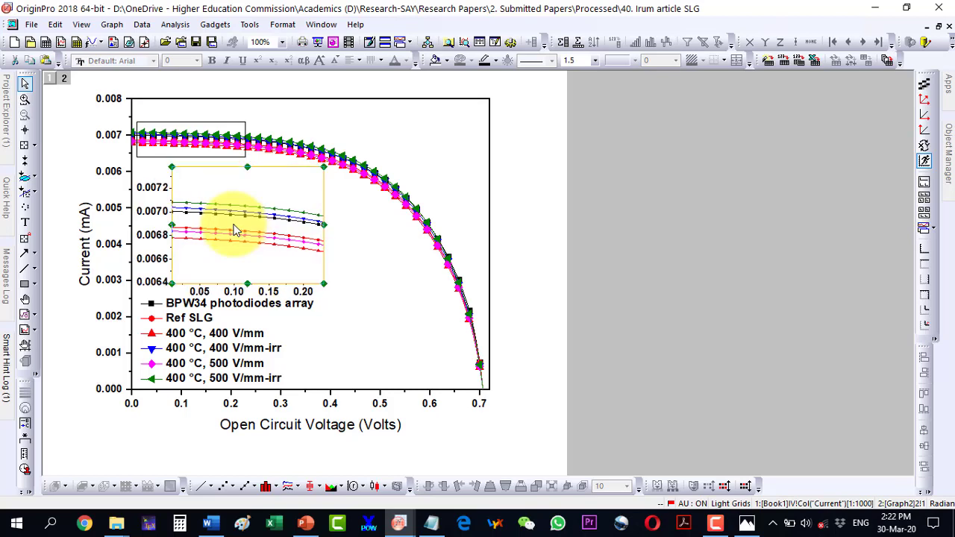
left_click(346, 224)
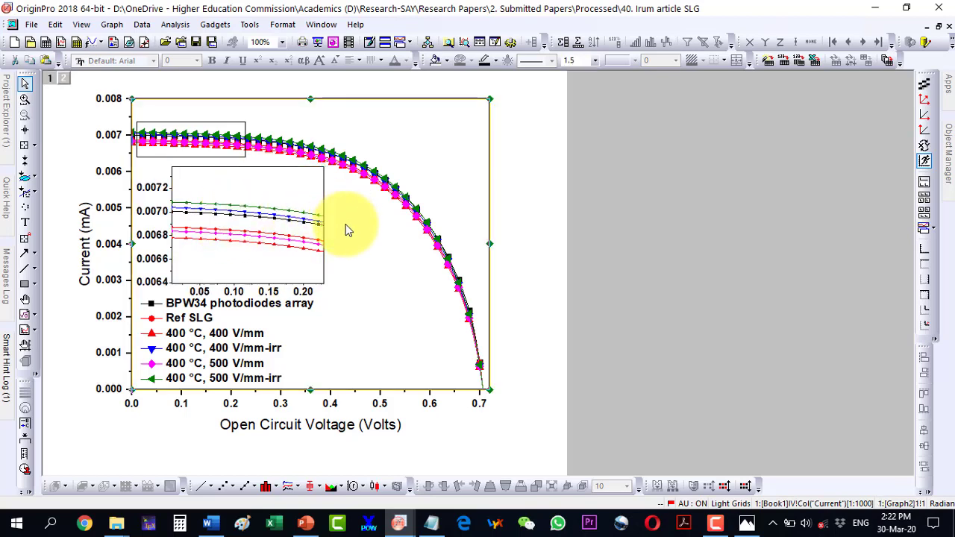
left_click(224, 211)
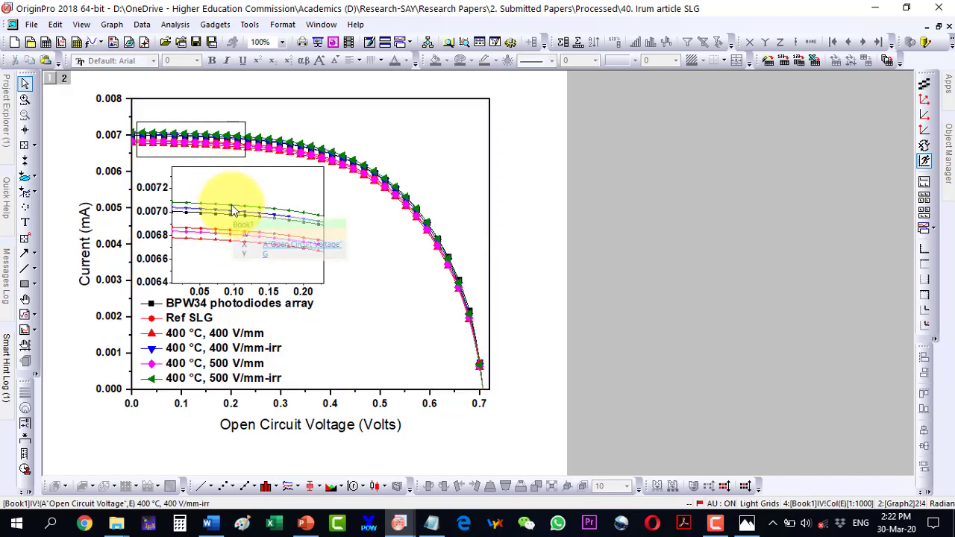
left_click(231, 210)
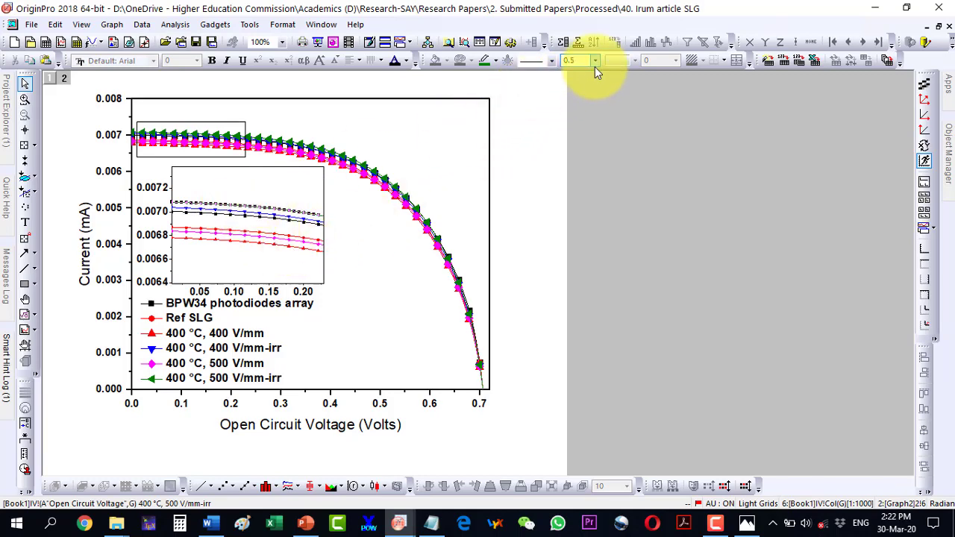
Set the green inset curve's symbol size to 30
double_click(283, 207)
left_click(806, 57)
type("30")
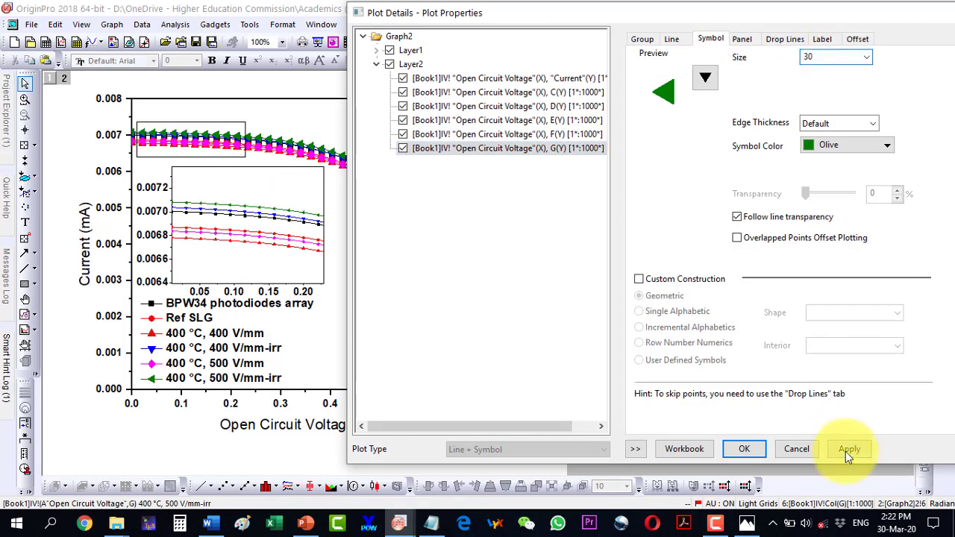
left_click(848, 450)
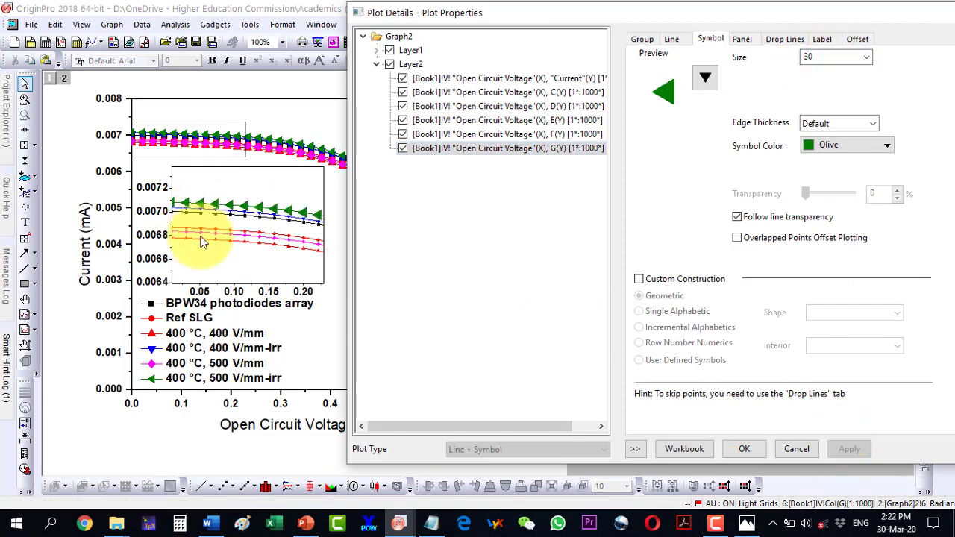
Set symbol size 30 for the Current, C, D, E and F curves, then apply and close
left_click(492, 77)
left_click(814, 58)
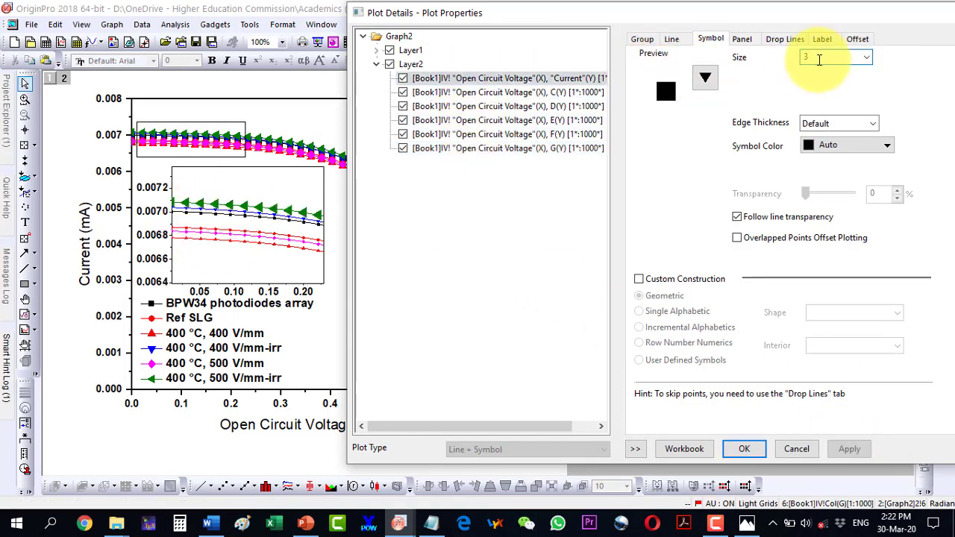
type("30")
left_click(497, 92)
left_click(817, 58)
type("30")
left_click(508, 106)
left_click(817, 58)
type("30")
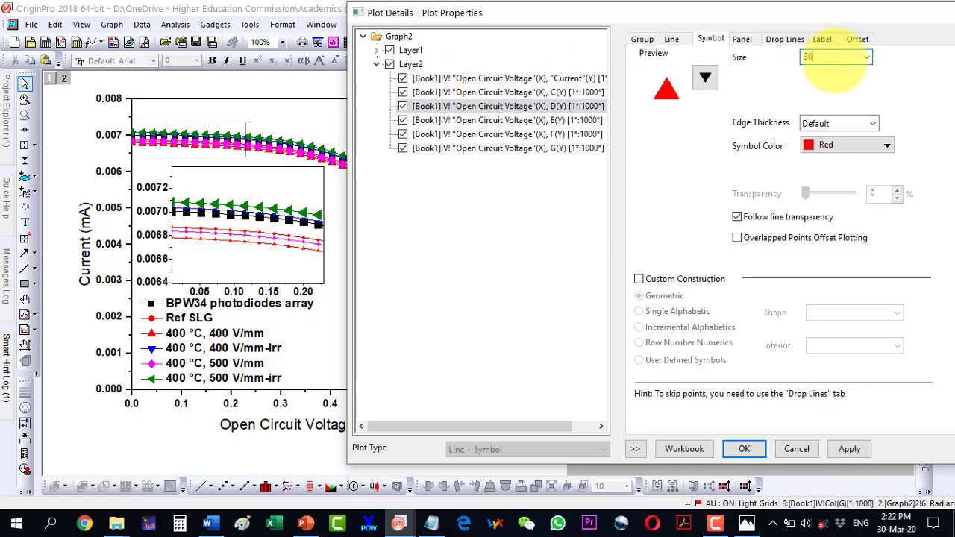
left_click(508, 120)
left_click(817, 58)
type("30")
left_click(555, 138)
left_click(817, 59)
type("30")
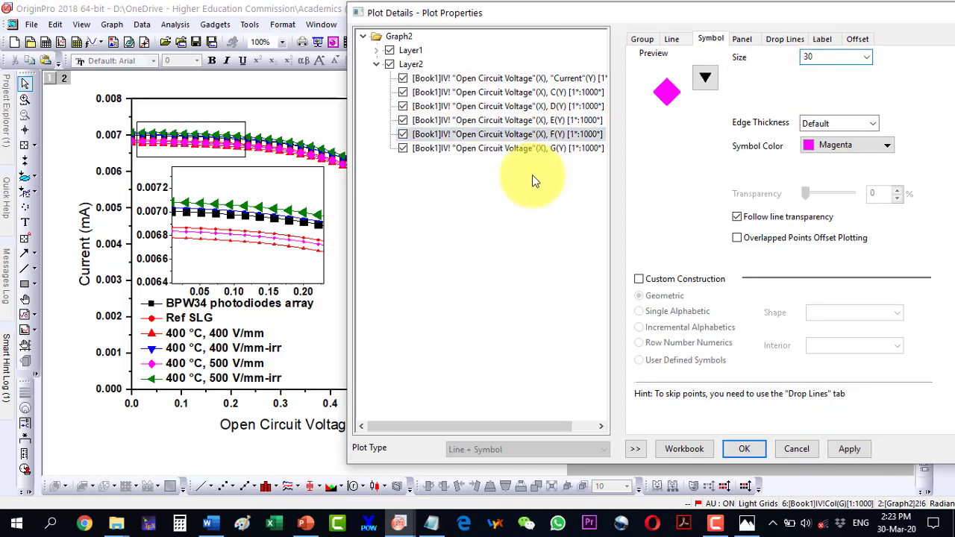
left_click(849, 449)
left_click(744, 448)
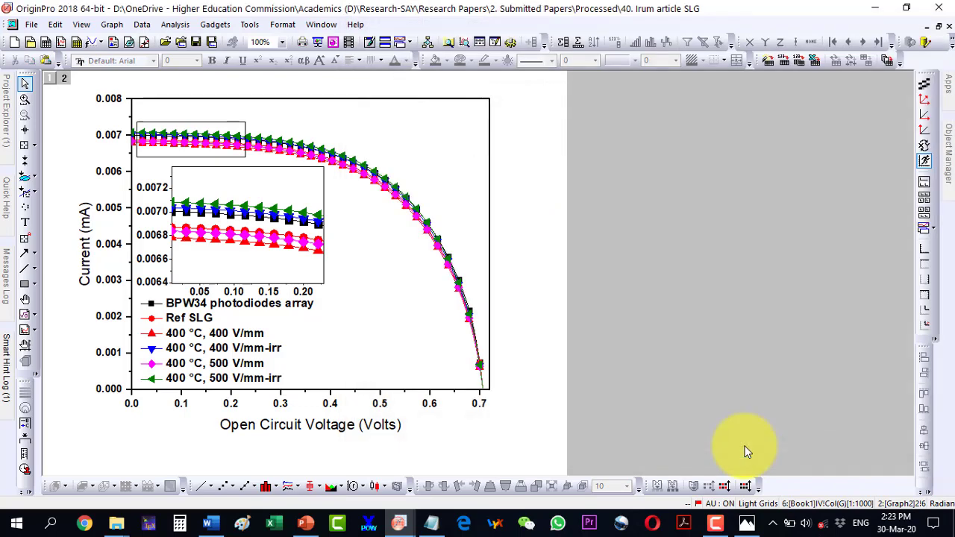
Rescale the inset's Layer 2 Y axis to run from 0.0066 to 0.0072, applying and confirming
left_click(158, 192)
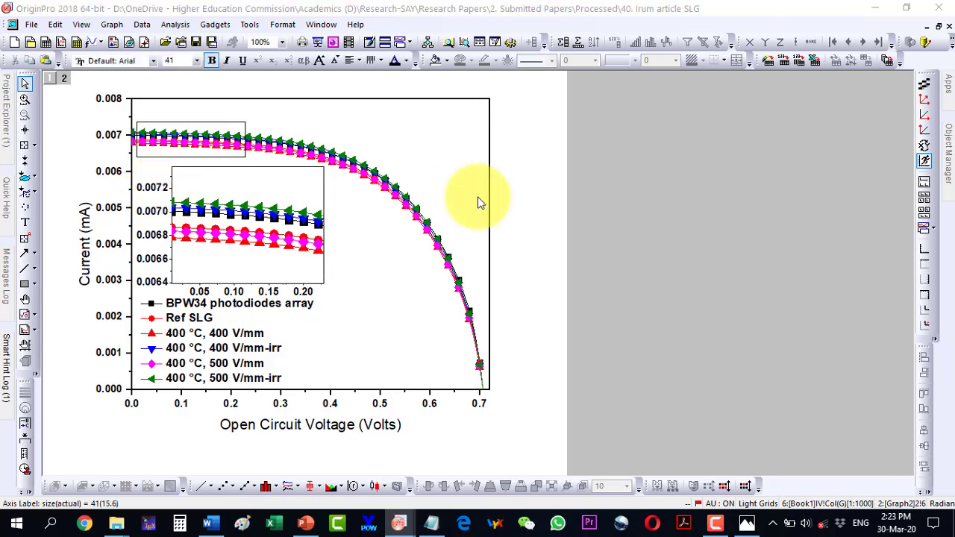
double_click(488, 167)
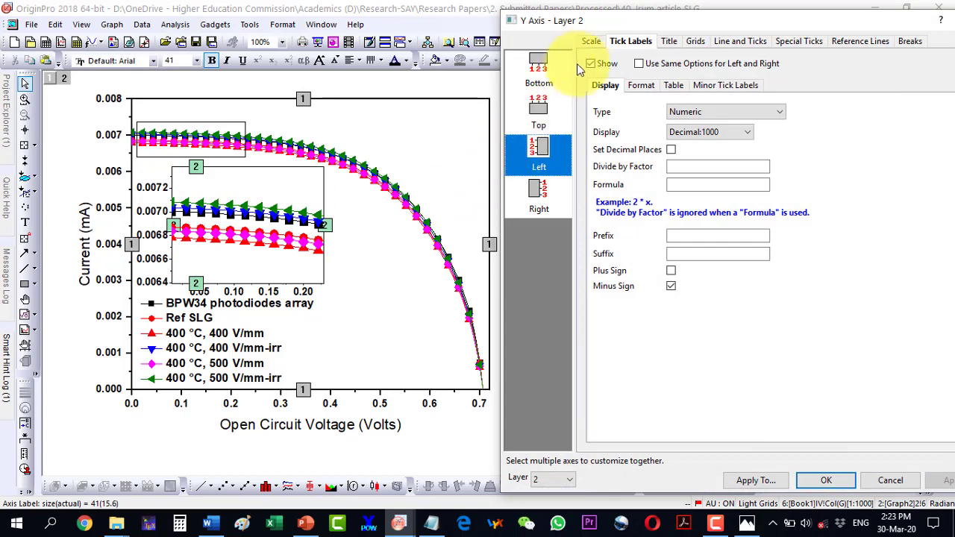
left_click(589, 42)
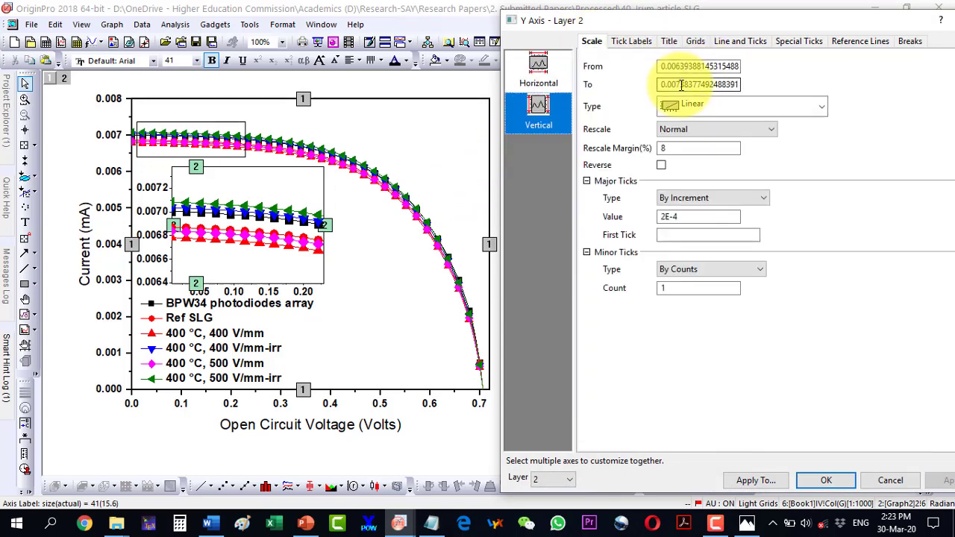
double_click(681, 84)
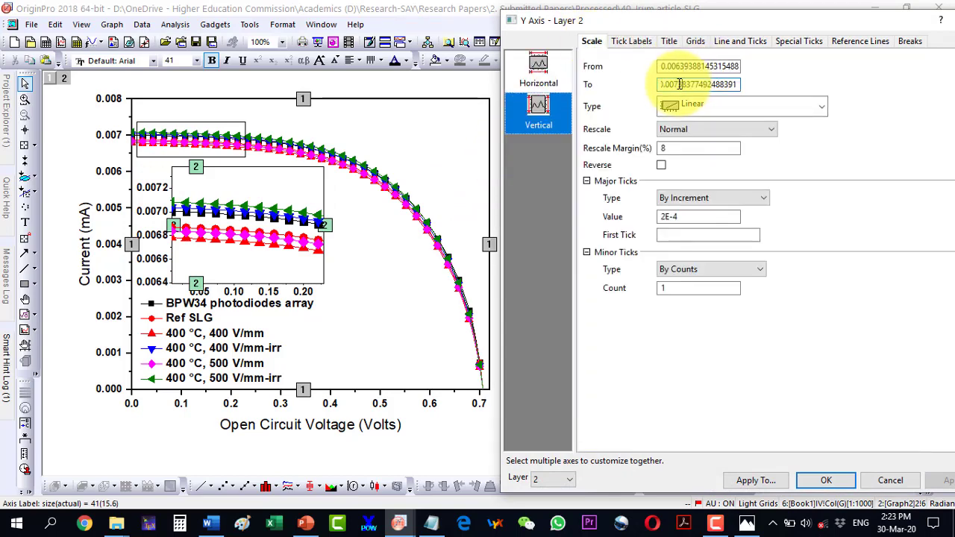
left_click_drag(679, 84, 749, 89)
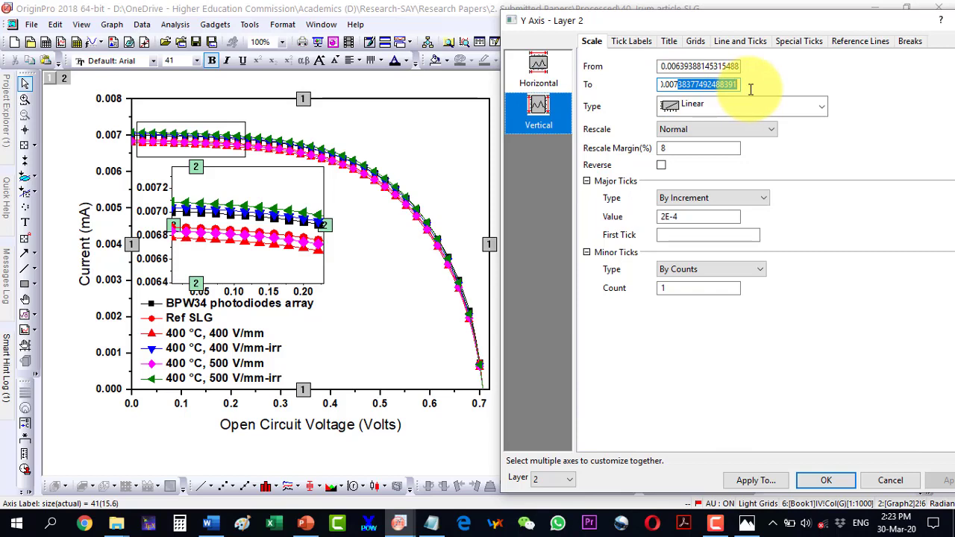
left_click(938, 480)
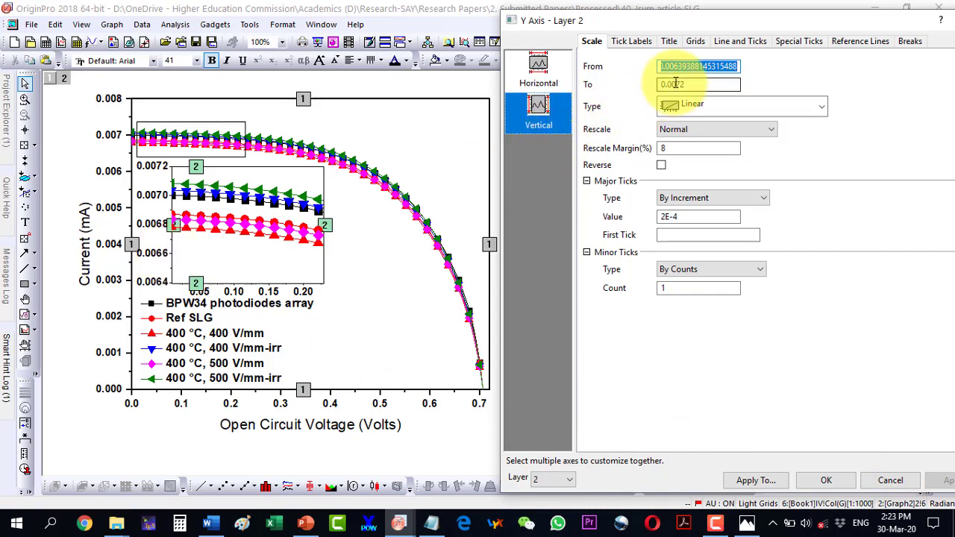
left_click_drag(679, 65, 743, 66)
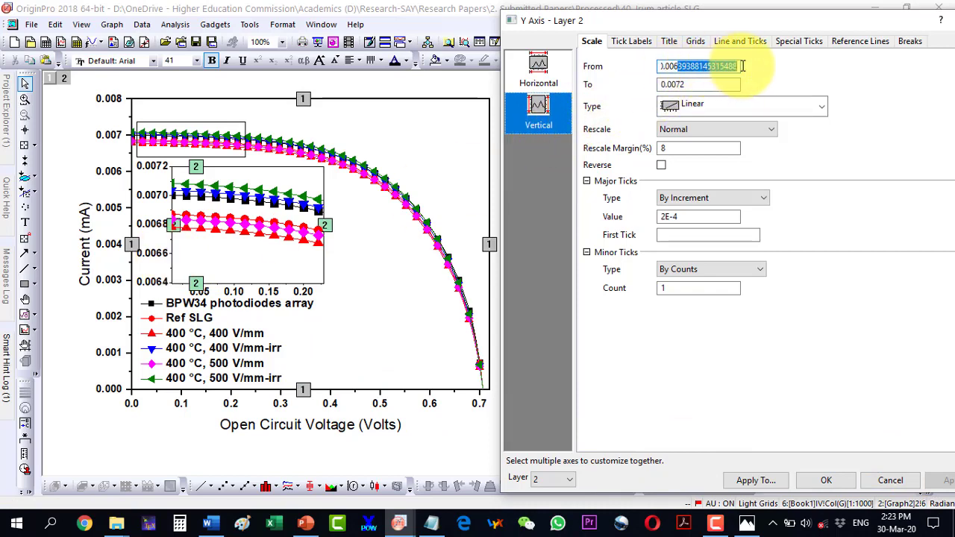
type("66")
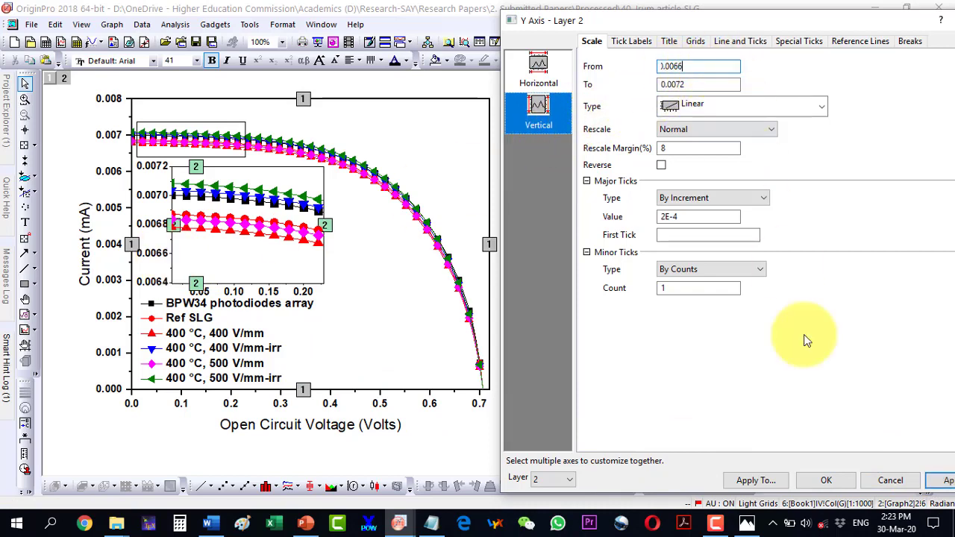
left_click(940, 480)
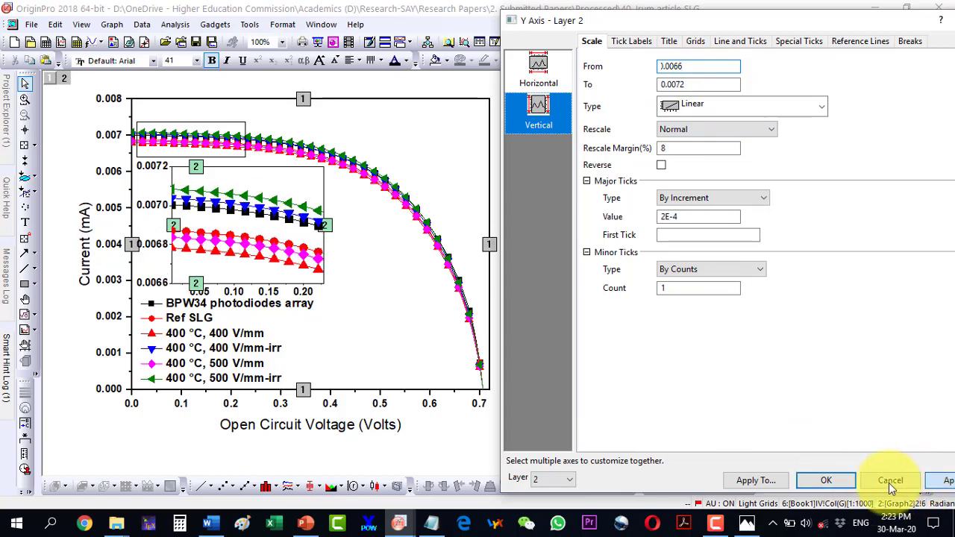
left_click(806, 484)
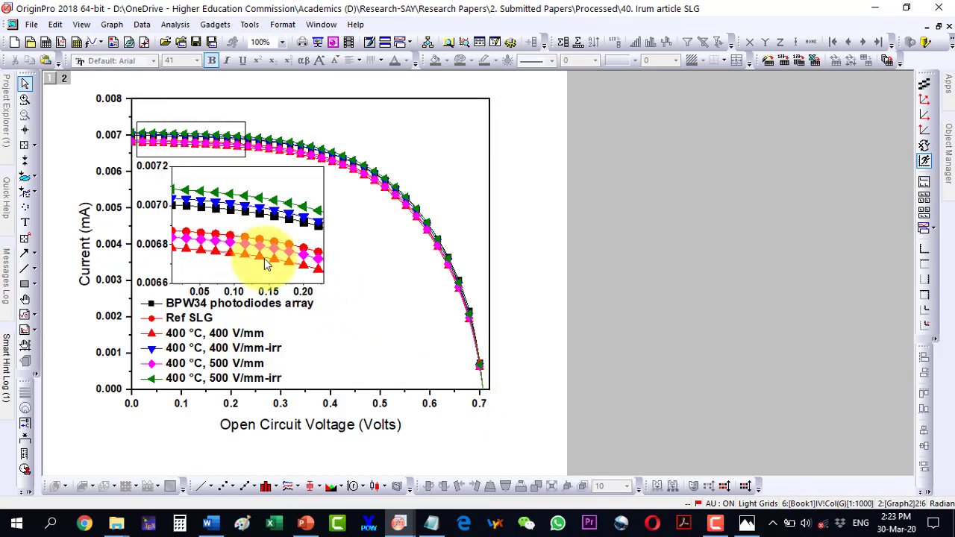
Export the graph as Graph2.png using File > Export Graphs > Last used
left_click(31, 24)
mouse_move(67, 139)
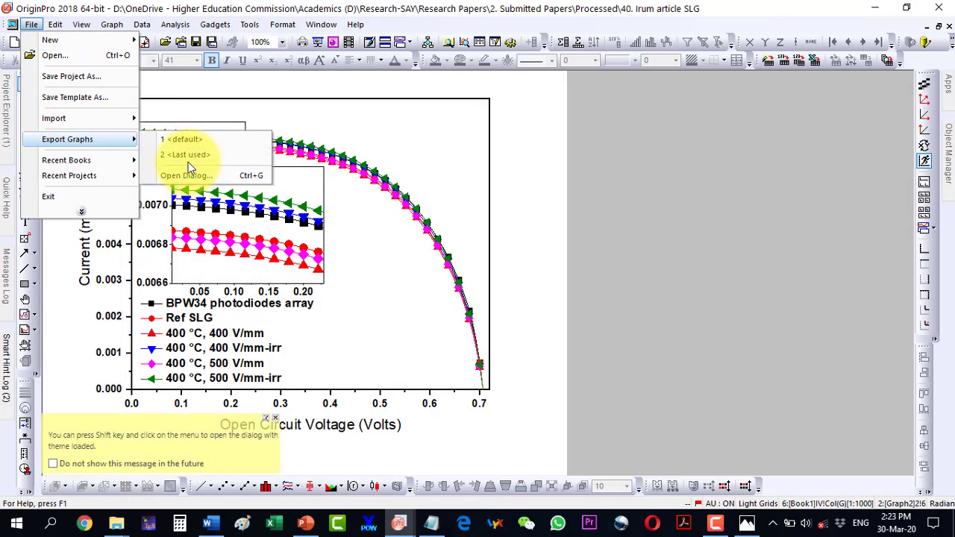
left_click(187, 155)
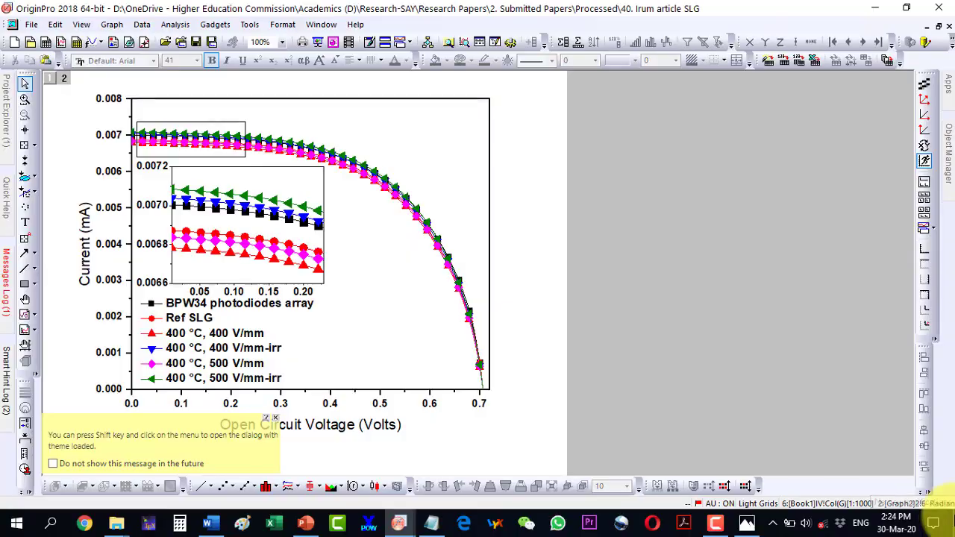
View the exported Graph2.png from the desktop, then bring OriginPro back to the front
left_click(952, 526)
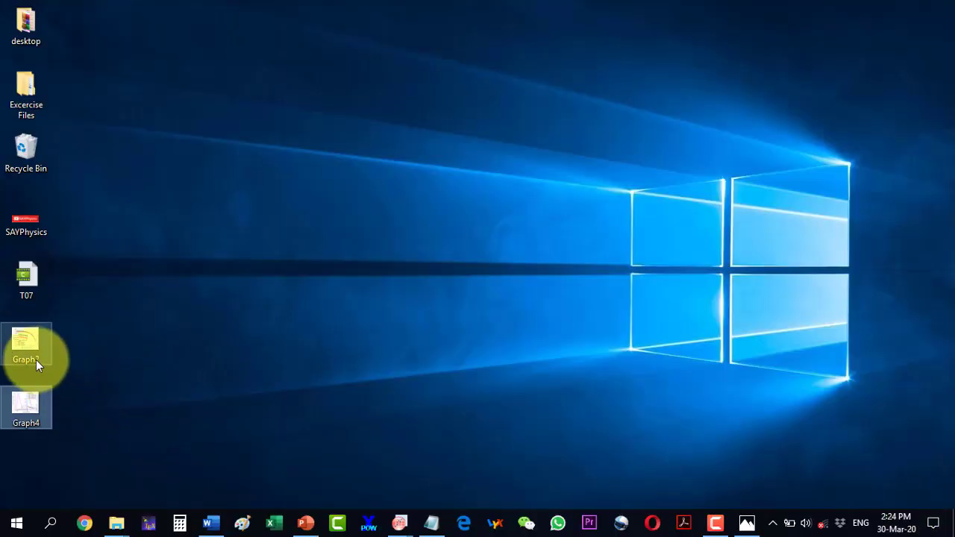
double_click(25, 341)
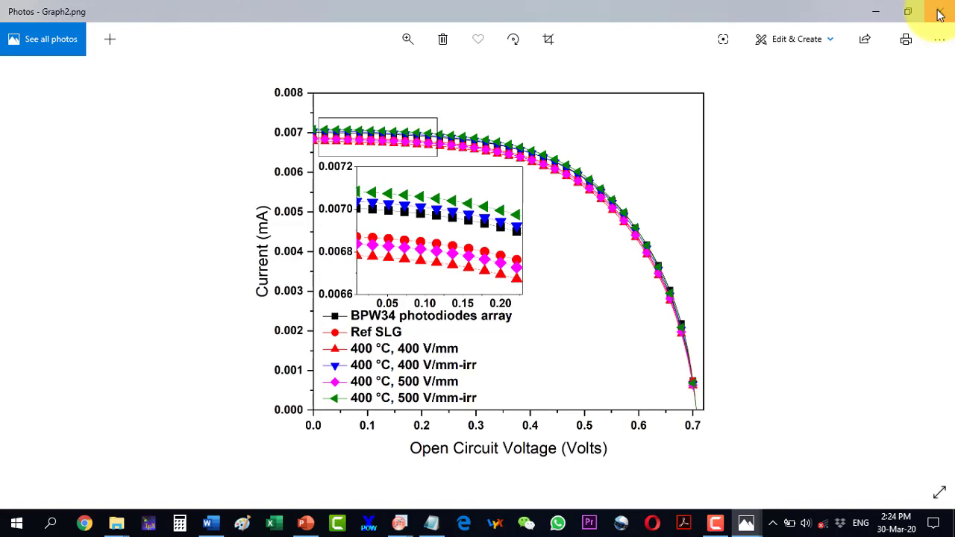
left_click(940, 14)
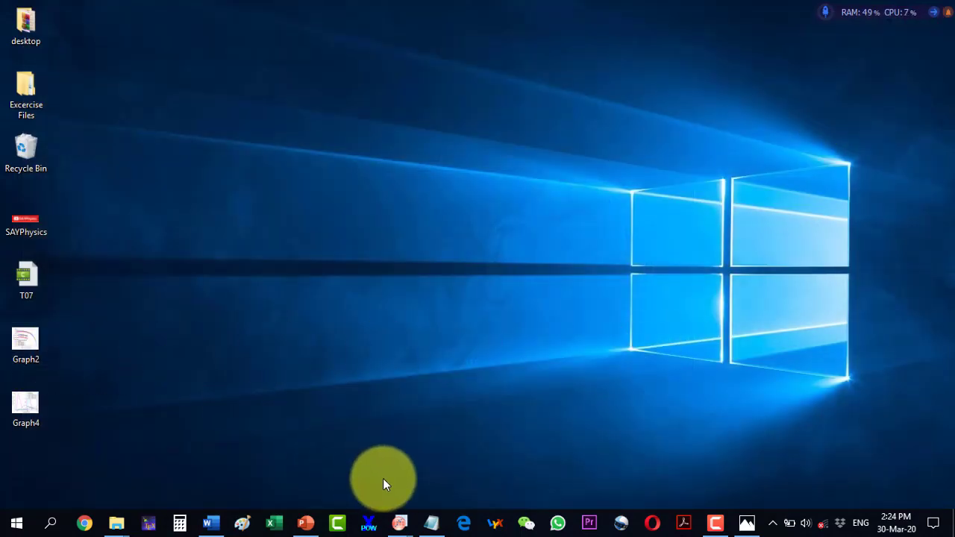
mouse_move(400, 522)
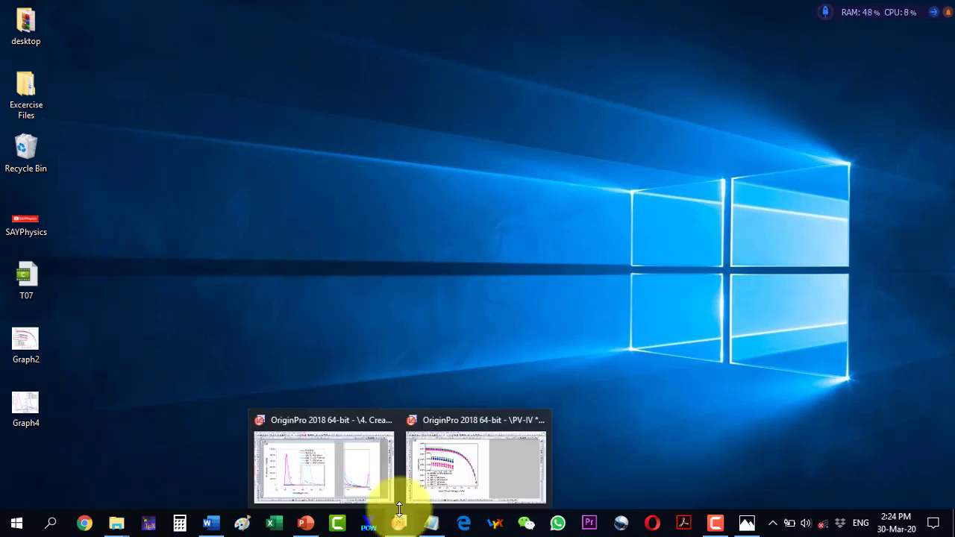
left_click(441, 470)
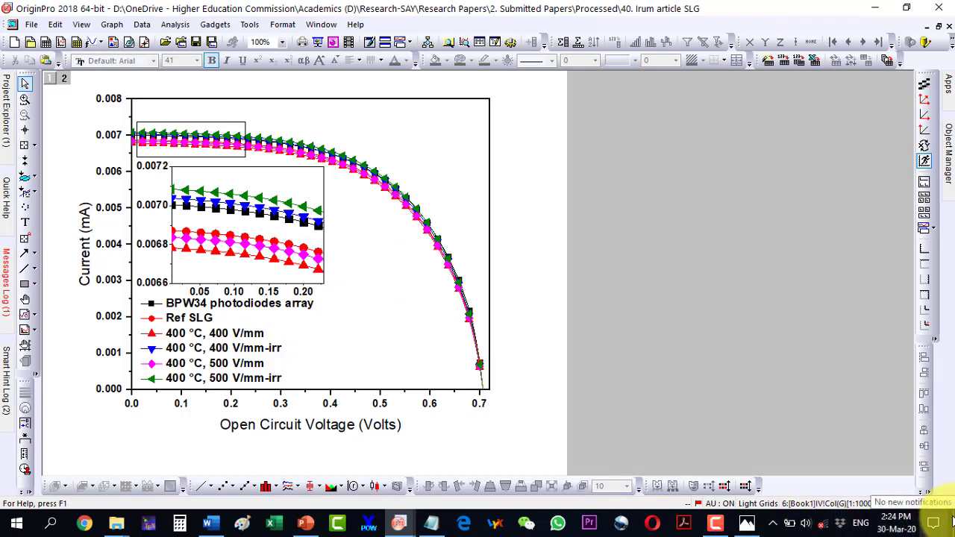
left_click(953, 519)
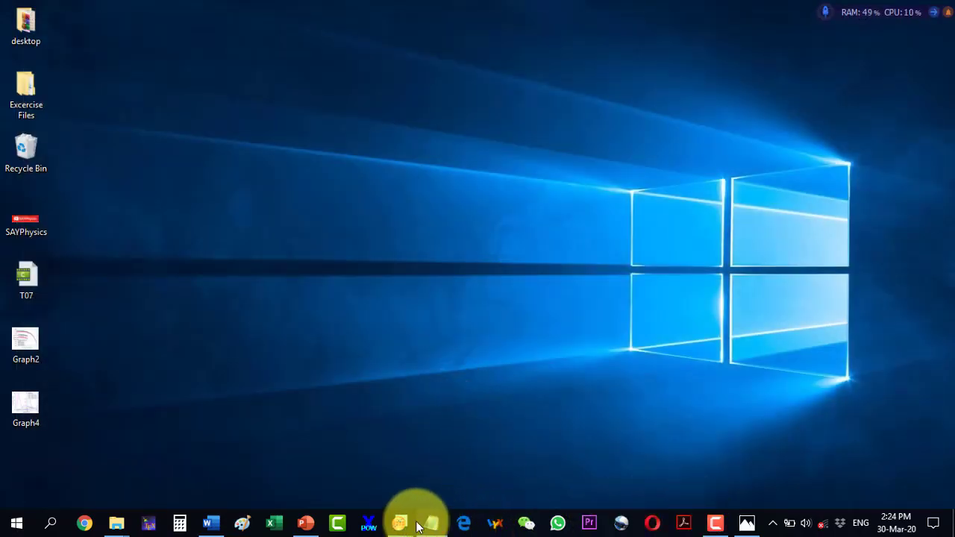
Insert the SAYPhysics.png logo image into Graph2 via File > Import > Insert Images From Files
mouse_move(401, 529)
left_click(445, 477)
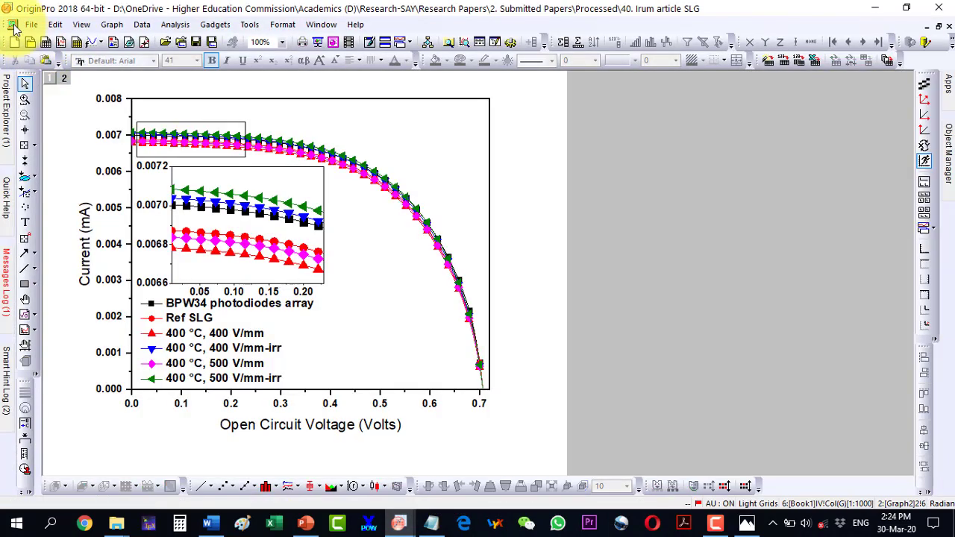
left_click(30, 27)
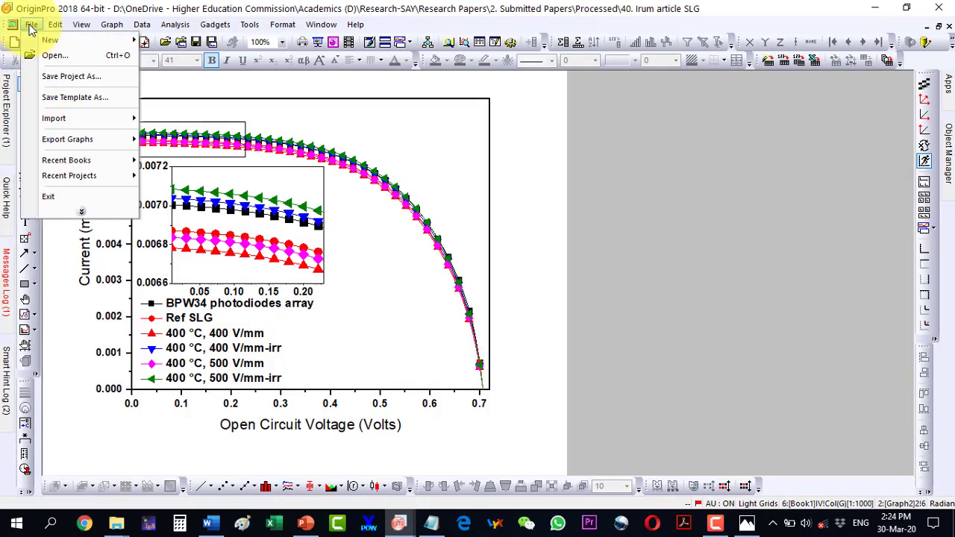
mouse_move(47, 120)
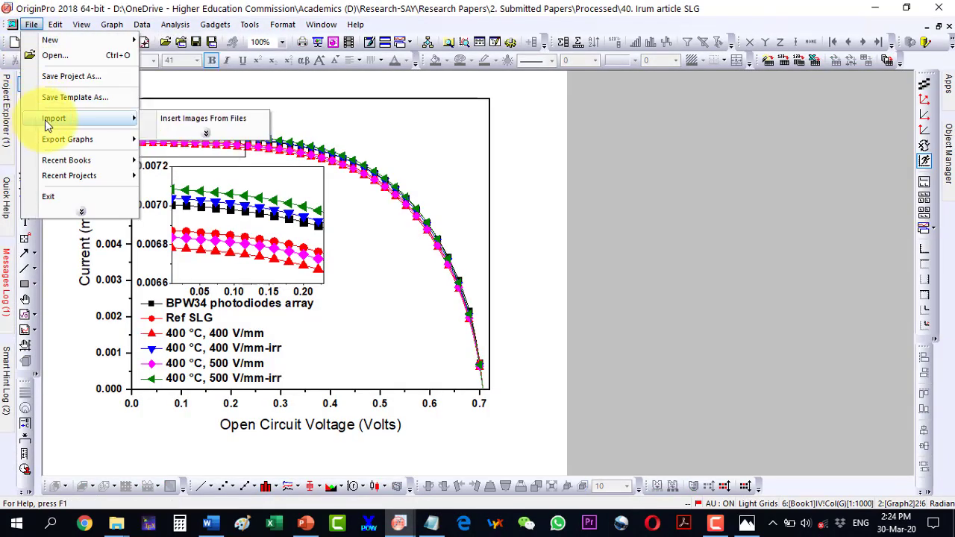
left_click(179, 132)
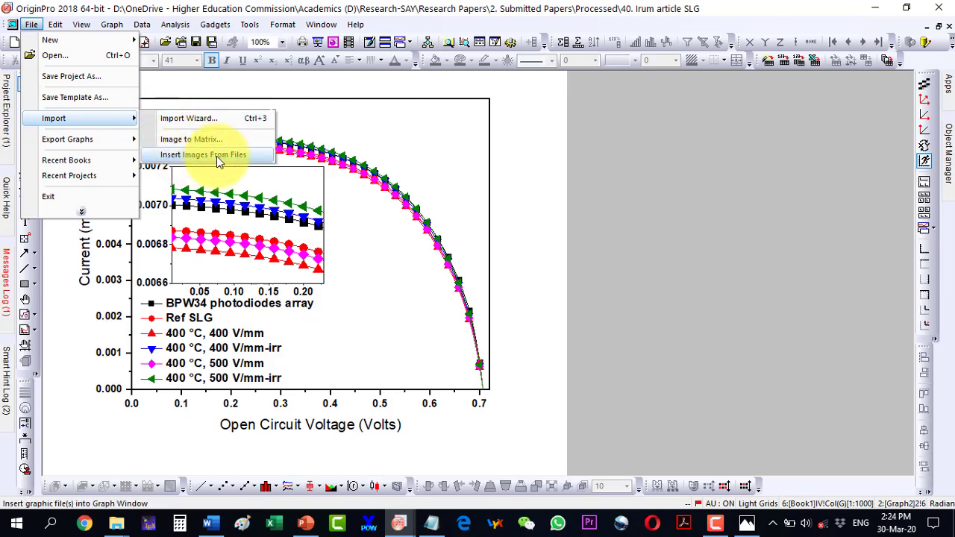
left_click(245, 155)
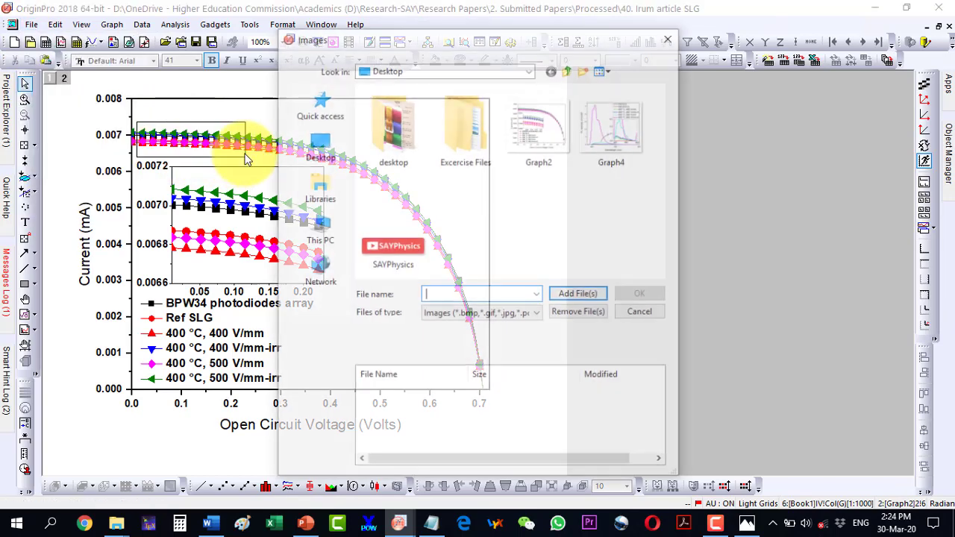
left_click(393, 251)
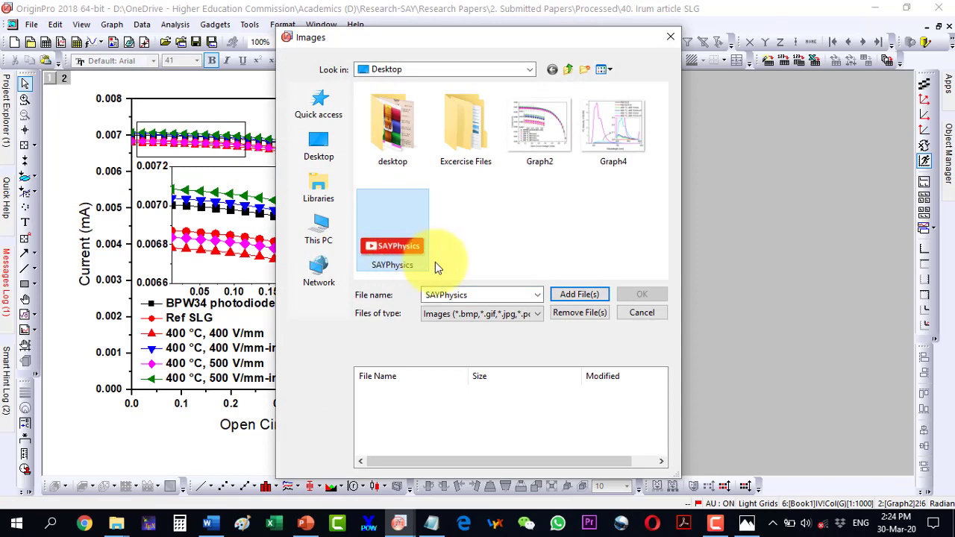
left_click(596, 295)
left_click(639, 295)
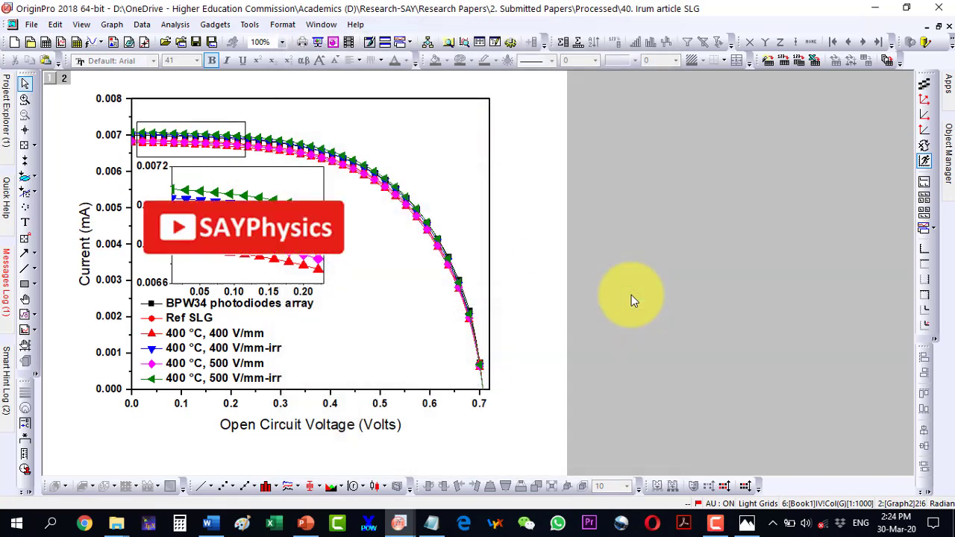
Shrink the logo and place it in the plot's lower right beside the legend
left_click_drag(217, 229, 358, 359)
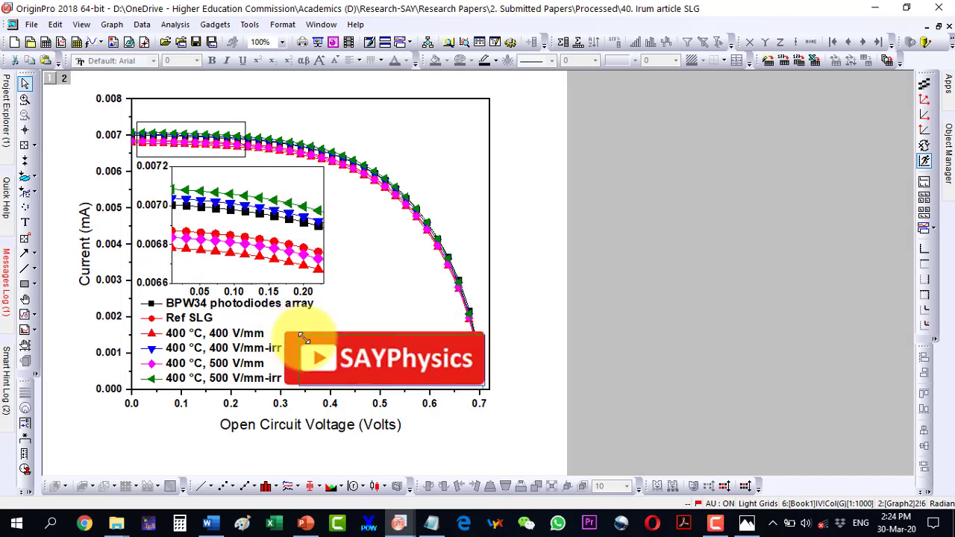
left_click_drag(301, 338, 347, 349)
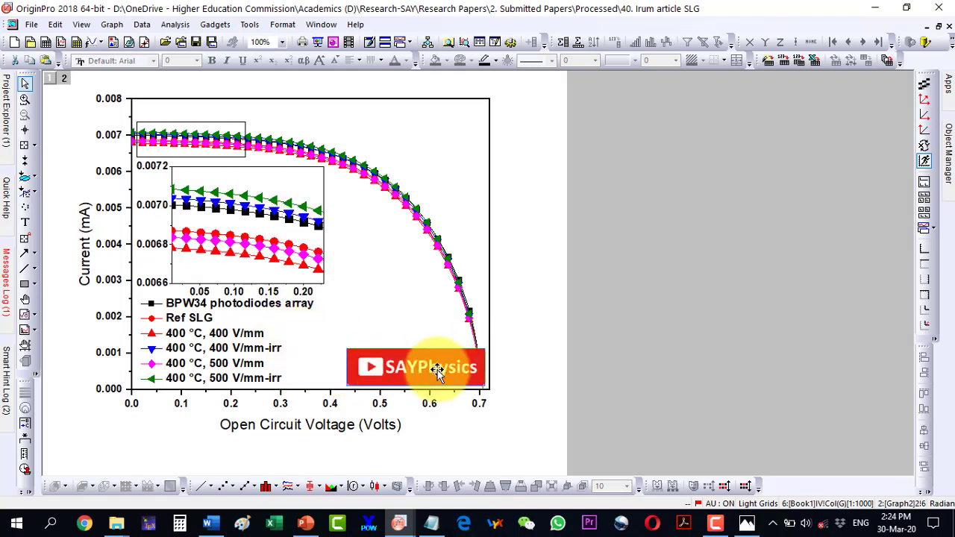
left_click_drag(437, 373, 413, 367)
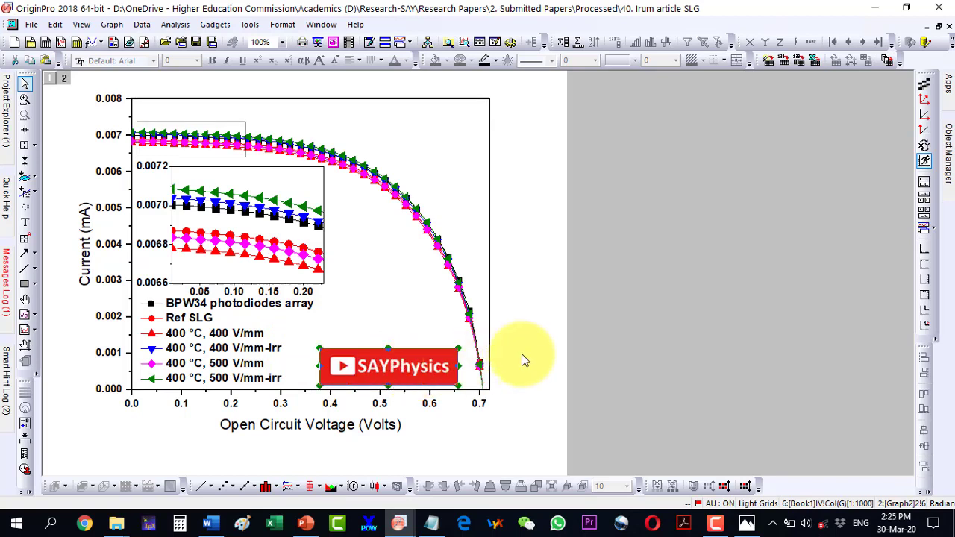
Export the logo-stamped graph as Graph3.png with the last-used export settings
left_click(31, 24)
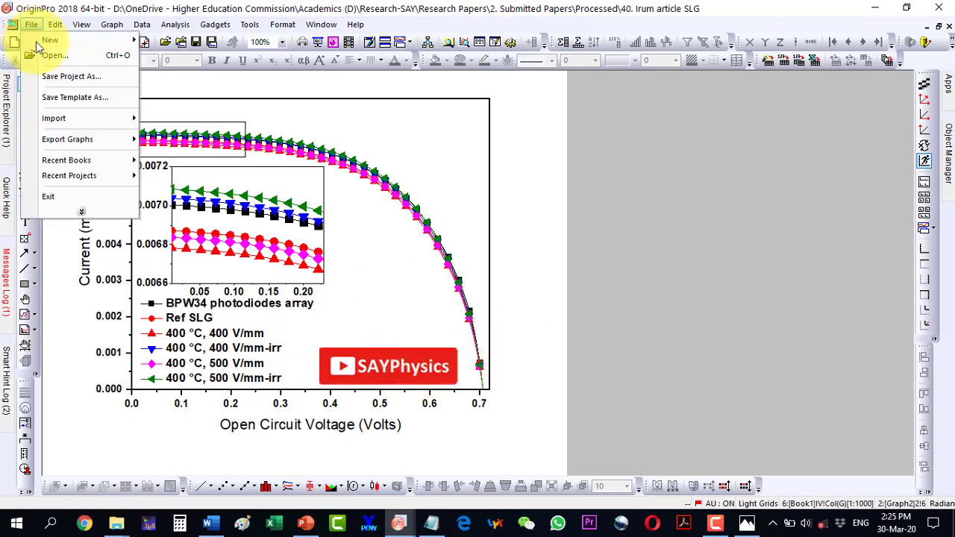
mouse_move(47, 144)
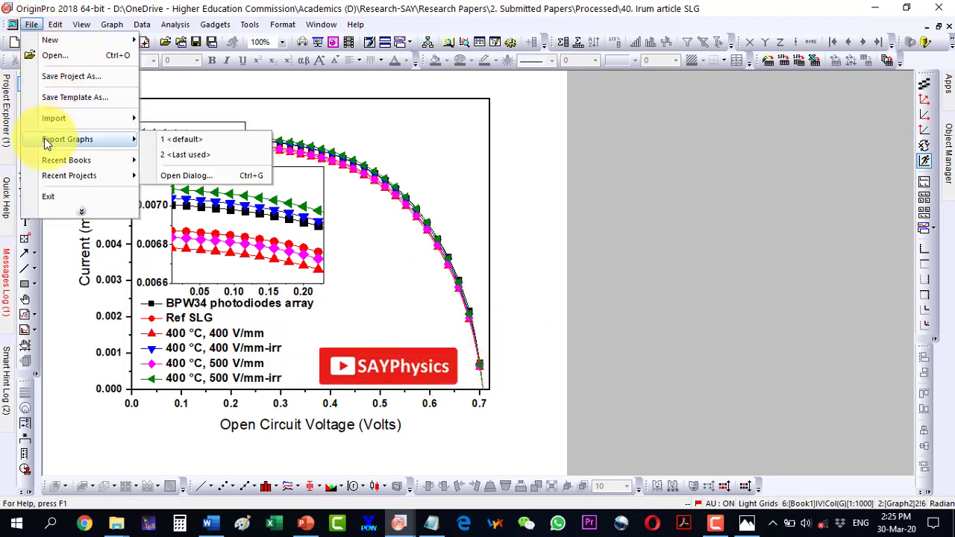
left_click(191, 155)
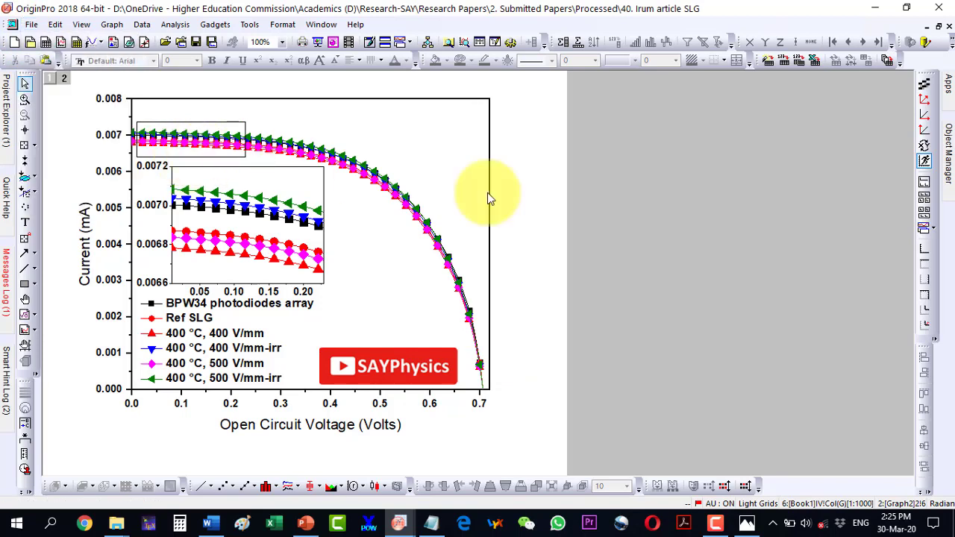
Open the exported Graph3 image from the desktop to view it
left_click(952, 520)
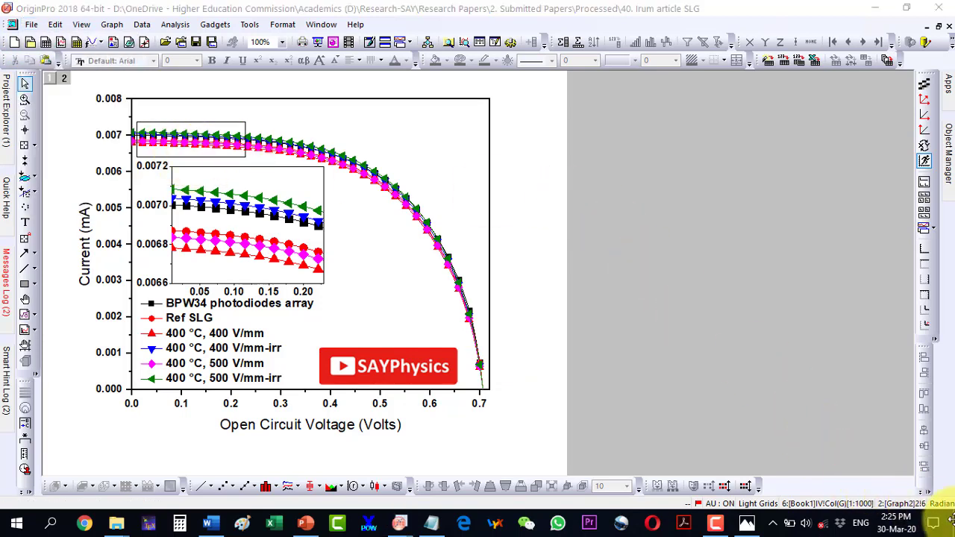
left_click(933, 522)
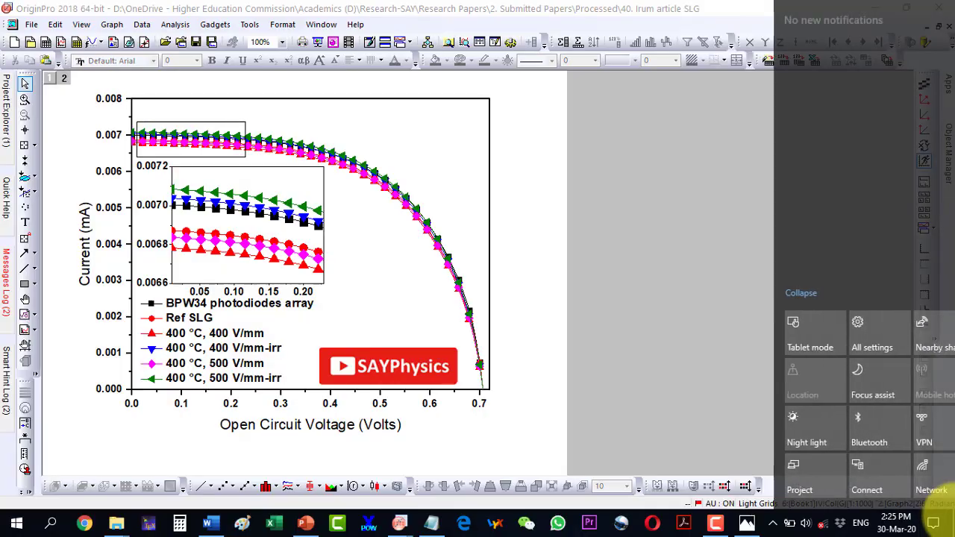
left_click(952, 523)
left_click(80, 295)
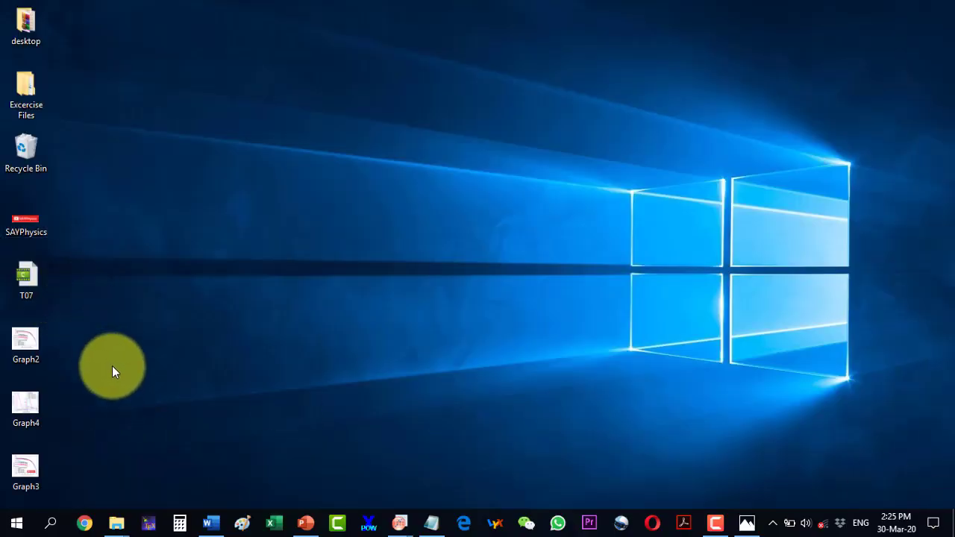
double_click(30, 469)
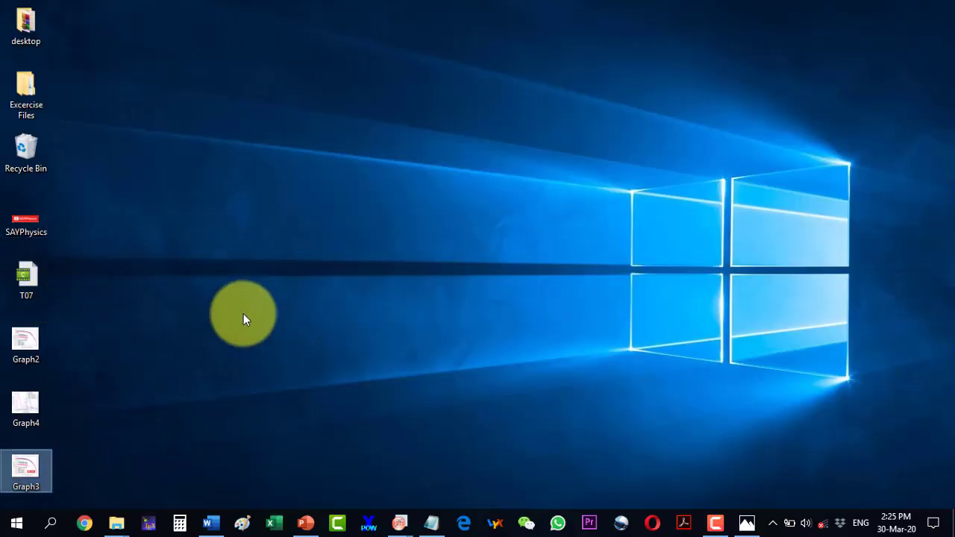